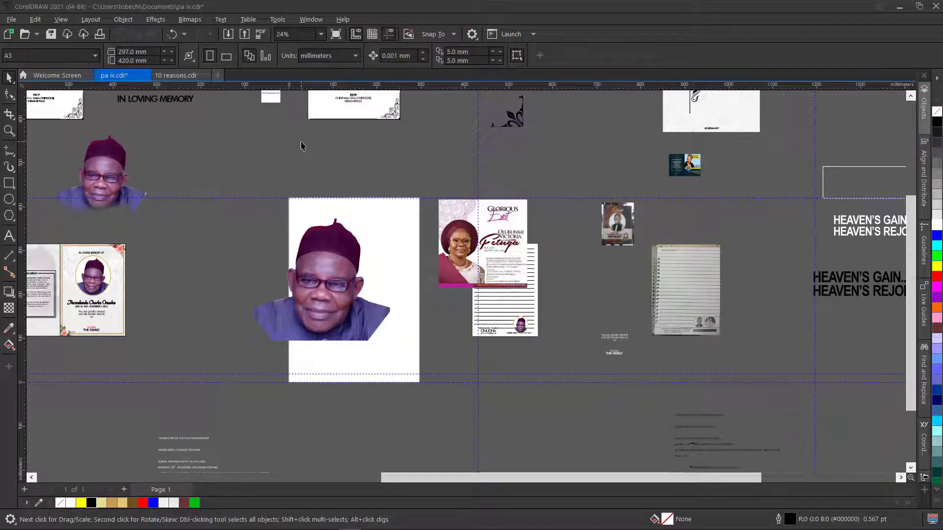
Step: Create a new document with a page size of 1080 by 1080 pixels
{"action": "left_click", "coordinate": [217, 75]}
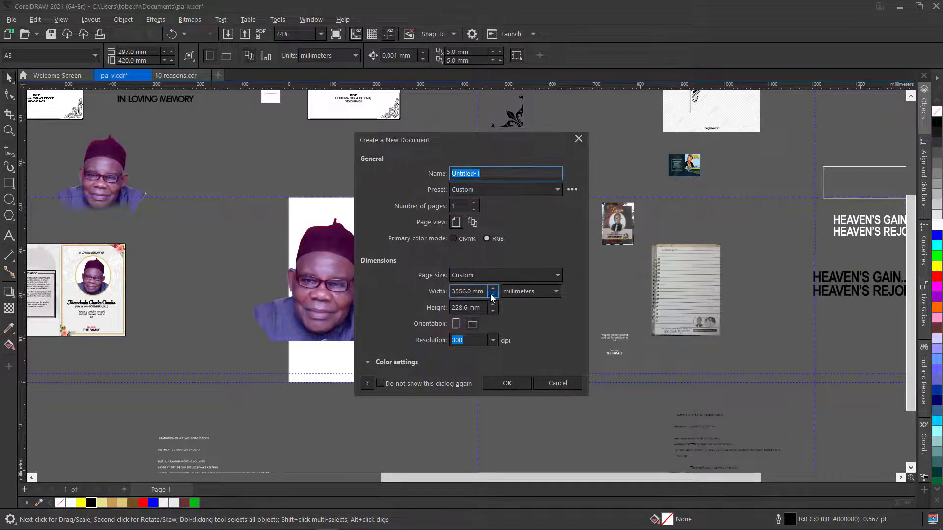
{"action": "left_click", "coordinate": [554, 292]}
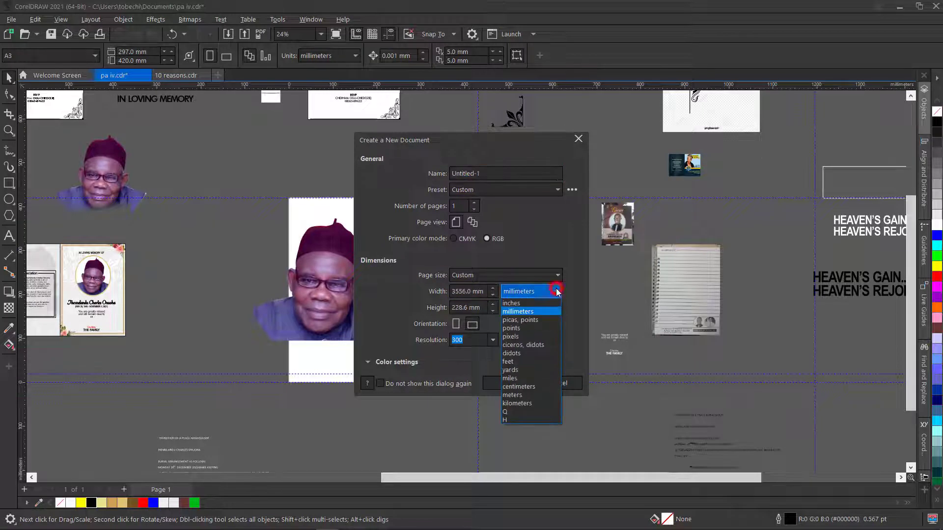
{"action": "left_click", "coordinate": [541, 337]}
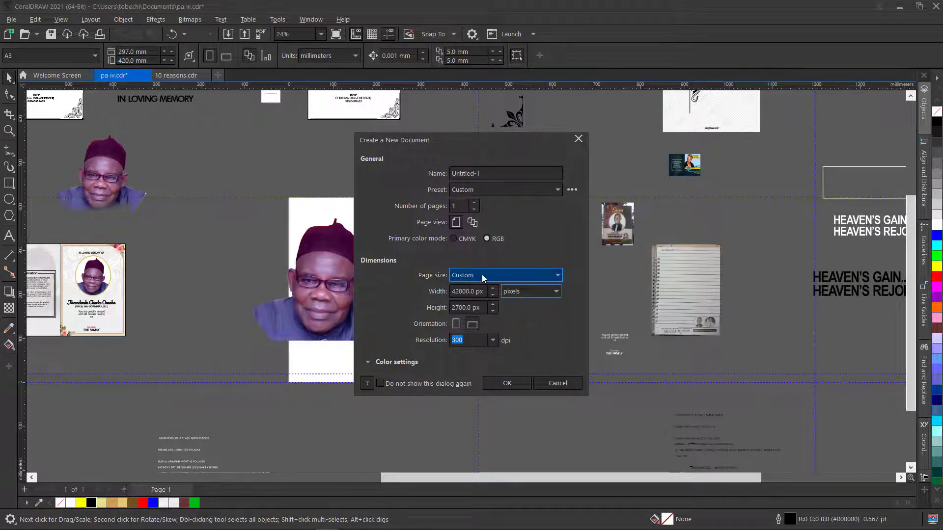
{"action": "left_click", "coordinate": [475, 308]}
{"action": "left_click", "coordinate": [481, 294]}
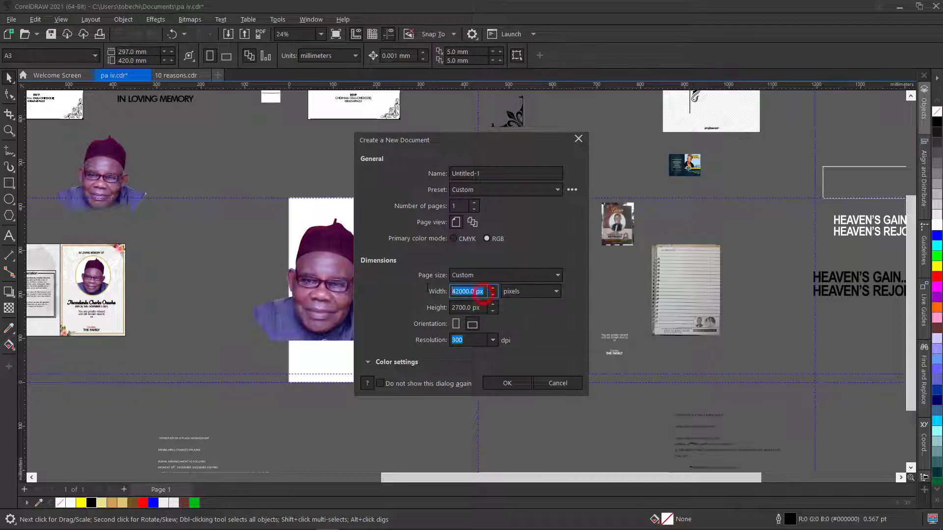
{"action": "type", "text": "1080"}
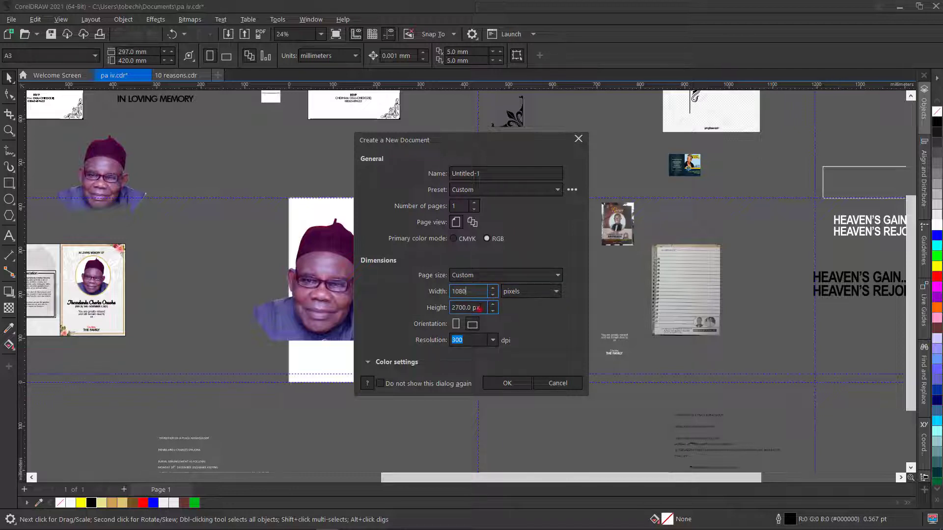
{"action": "left_click", "coordinate": [479, 309]}
{"action": "type", "text": "10"}
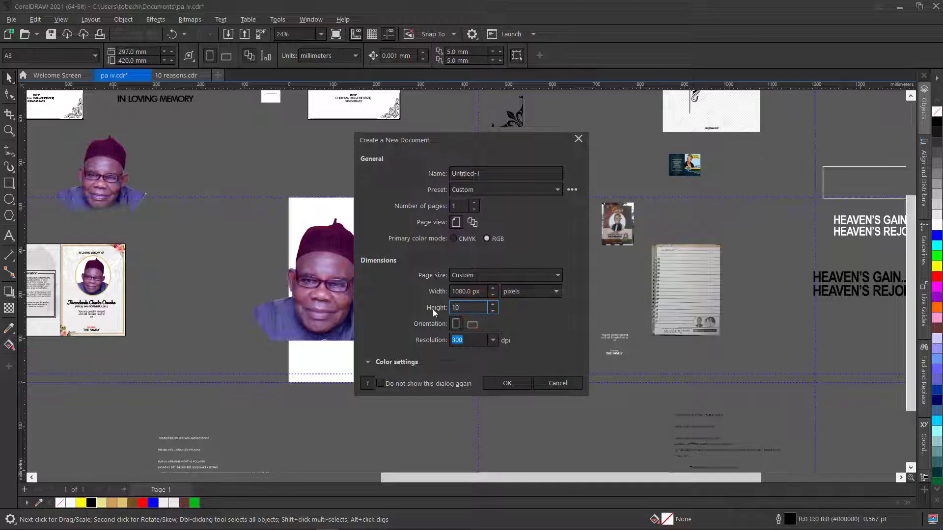
{"action": "type", "text": "80"}
{"action": "left_click", "coordinate": [520, 383]}
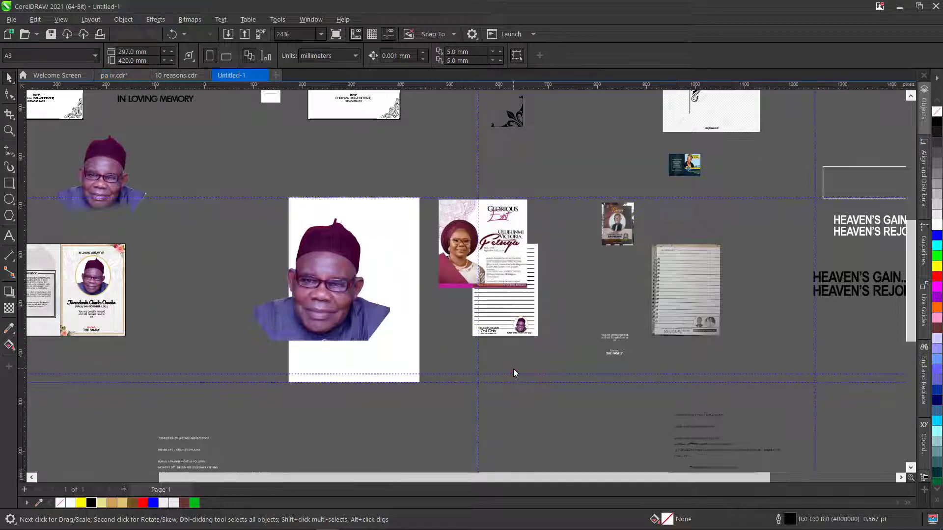
{"action": "scroll", "coordinate": [447, 279], "scroll_direction": "down", "scroll_amount": 3}
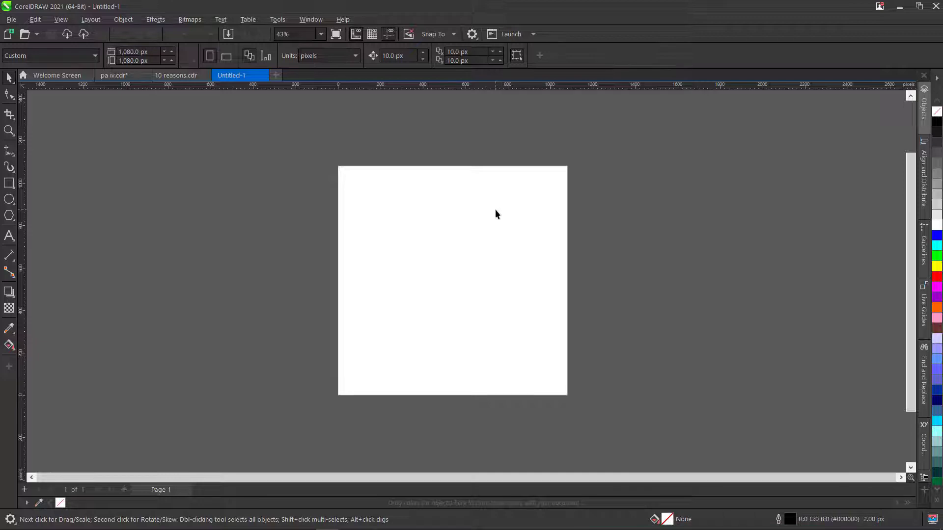
Step: Import Snowflakes_9_7_71.jpg from the Desktop folder and place it on the empty area beside the page
{"action": "key", "text": "ctrl+i"}
{"action": "scroll", "coordinate": [614, 182], "scroll_direction": "down", "scroll_amount": 5}
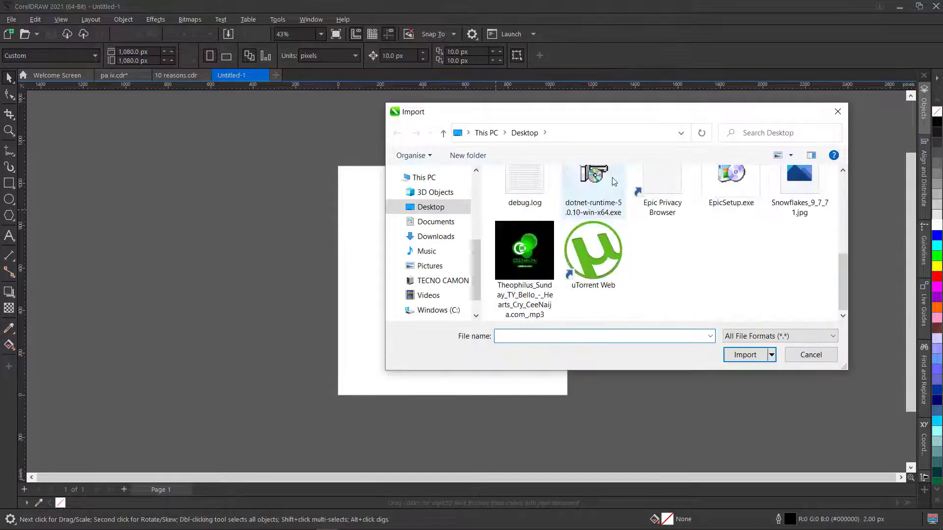
{"action": "left_click", "coordinate": [415, 207]}
{"action": "left_click", "coordinate": [797, 190]}
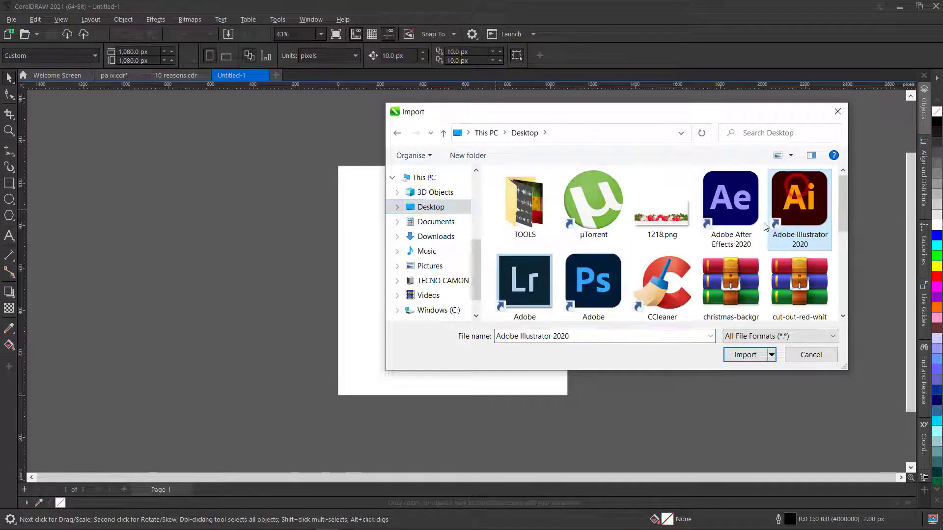
{"action": "scroll", "coordinate": [801, 192], "scroll_direction": "down", "scroll_amount": 5}
{"action": "left_click", "coordinate": [804, 195]}
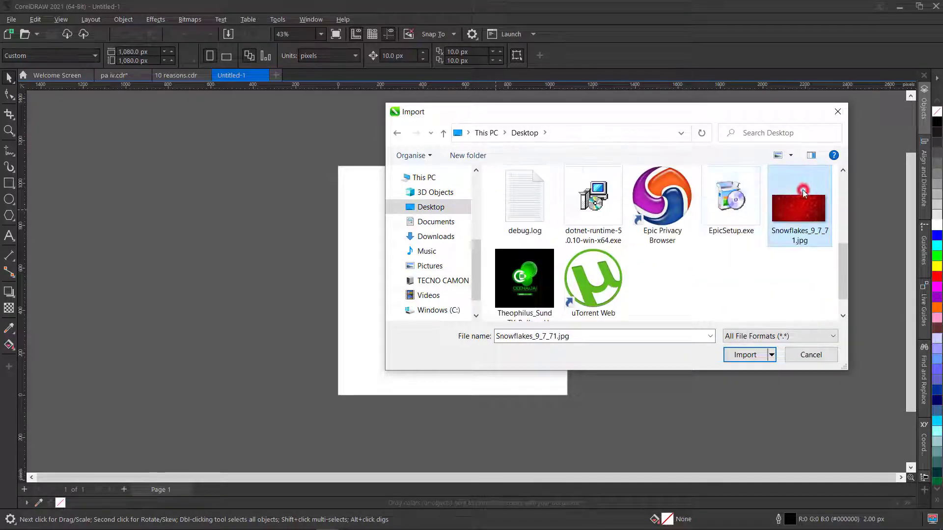
{"action": "scroll", "coordinate": [630, 245], "scroll_direction": "up", "scroll_amount": 2}
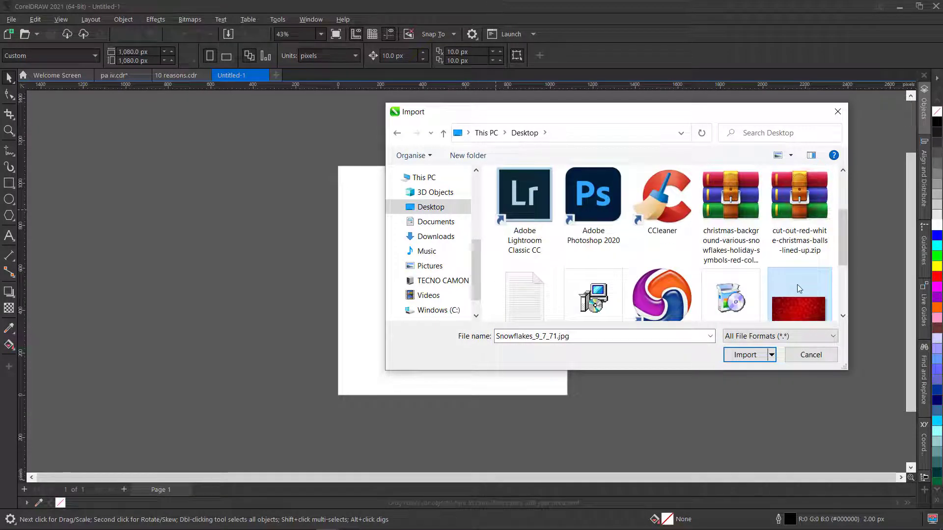
{"action": "scroll", "coordinate": [795, 286], "scroll_direction": "down", "scroll_amount": 1}
{"action": "left_click", "coordinate": [741, 354]}
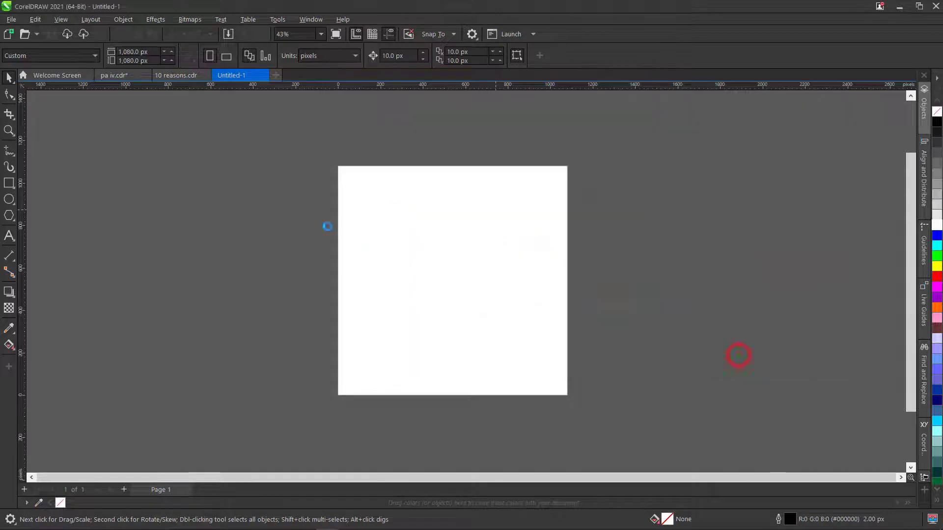
{"action": "mouse_move", "coordinate": [124, 179]}
{"action": "left_mouse_down"}
{"action": "mouse_move", "coordinate": [255, 308]}
{"action": "mouse_move", "coordinate": [299, 396]}
{"action": "mouse_move", "coordinate": [283, 376]}
{"action": "left_mouse_up"}
{"action": "left_click", "coordinate": [239, 143]}
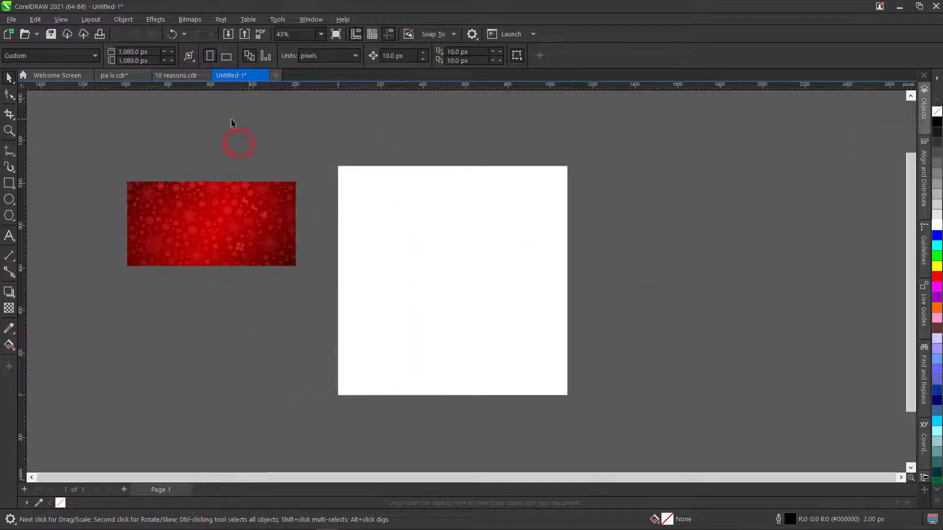
Step: Bring the Christmas ornaments image 1218.png from the desktop into the new document
{"action": "left_click", "coordinate": [906, 5]}
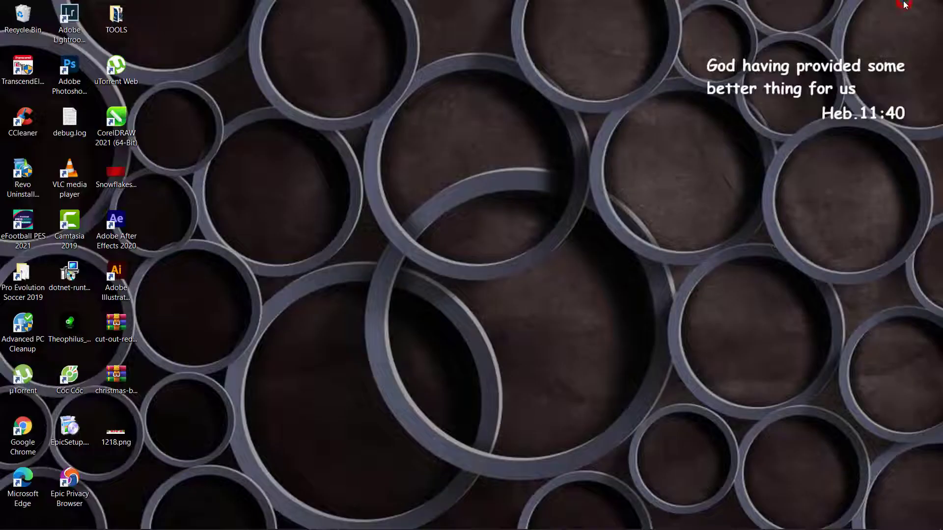
{"action": "left_click_drag", "start_coordinate": [116, 432], "coordinate": [661, 290]}
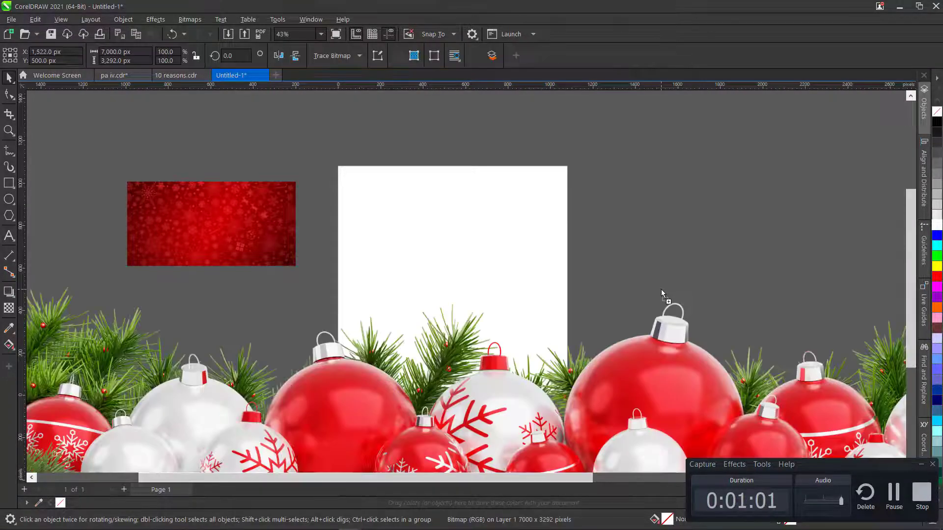
{"action": "left_click", "coordinate": [921, 464]}
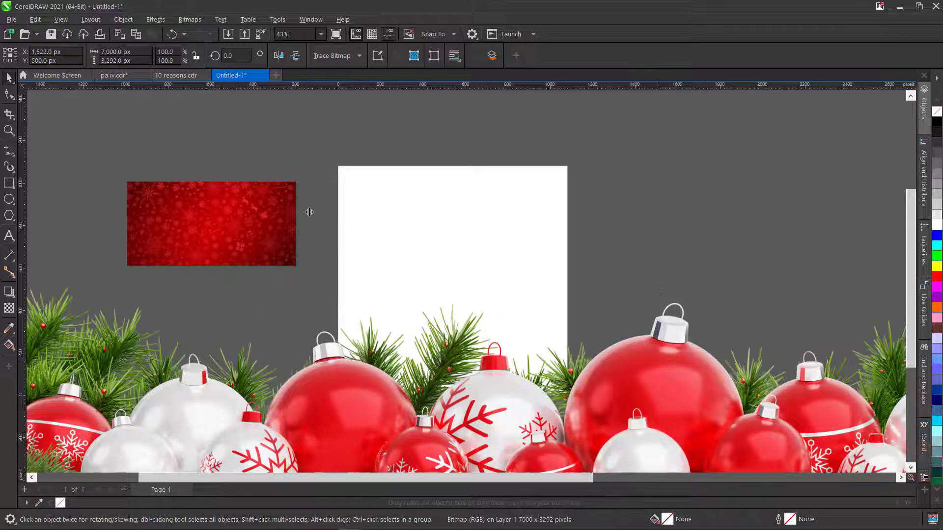
{"action": "scroll", "coordinate": [310, 212], "scroll_direction": "down", "scroll_amount": 3}
{"action": "mouse_move", "coordinate": [550, 529]}
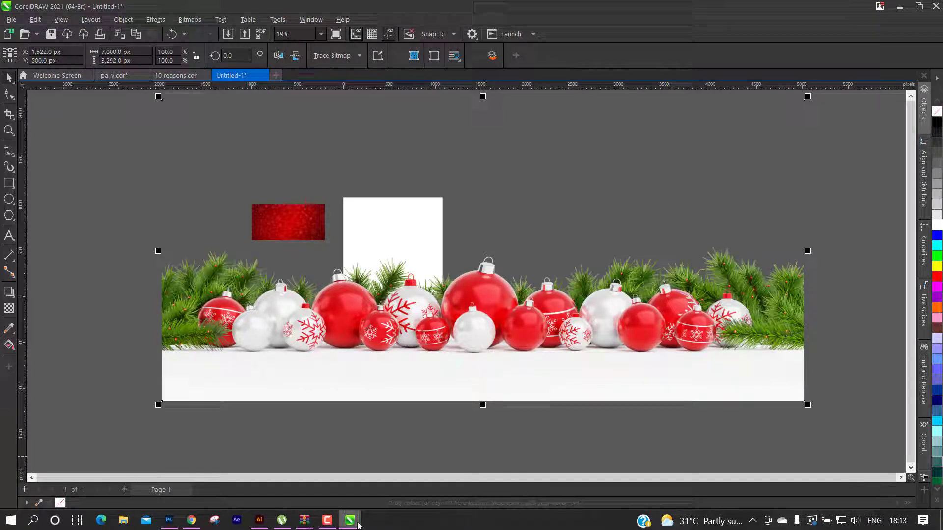
{"action": "left_click", "coordinate": [328, 520]}
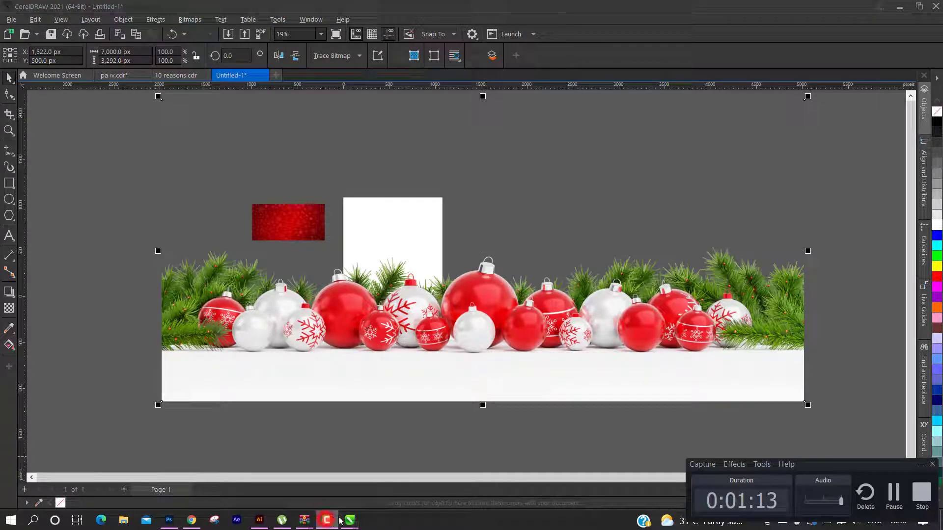
{"action": "left_click", "coordinate": [893, 496]}
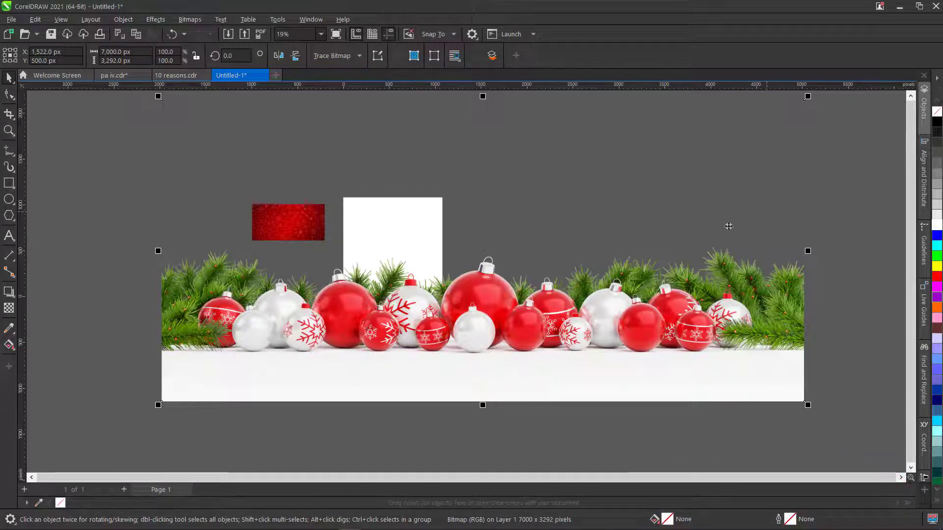
Step: Crop the empty upper area off the ornaments image with the Shape tool, leaving it about 1705 px high
{"action": "scroll", "coordinate": [729, 226], "scroll_direction": "down", "scroll_amount": 2}
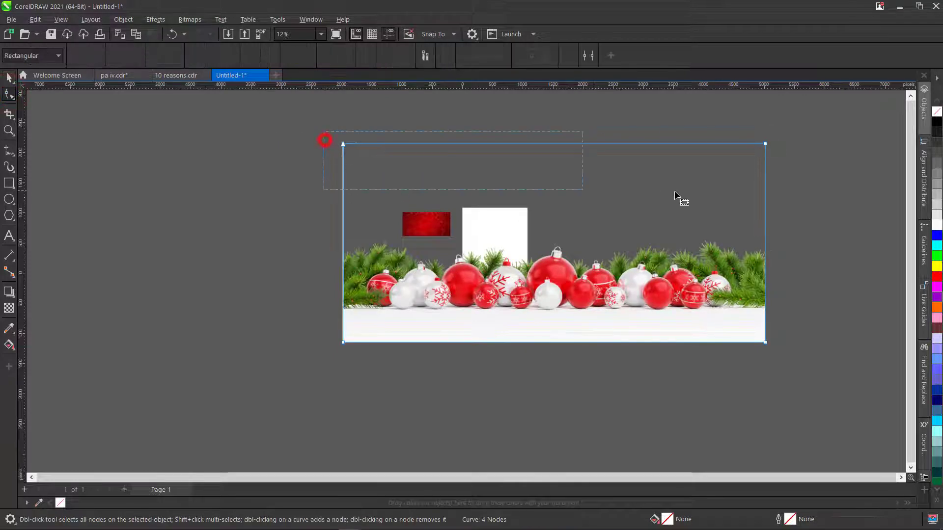
{"action": "left_click_drag", "start_coordinate": [674, 193], "coordinate": [752, 237]}
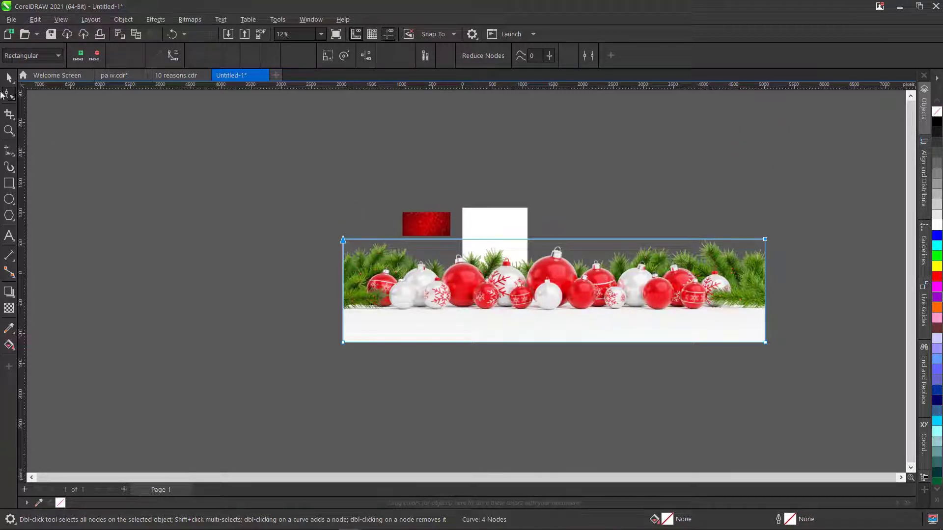
{"action": "left_click", "coordinate": [9, 78]}
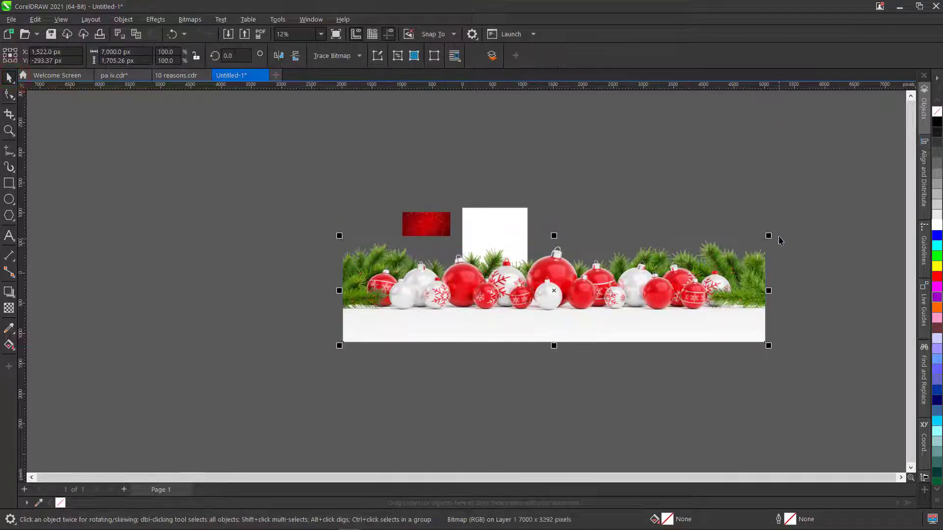
Step: Scale the ornaments image down to about 928 by 226 px and position it just below the page
{"action": "left_click_drag", "start_coordinate": [768, 237], "coordinate": [491, 290]}
{"action": "scroll", "coordinate": [491, 290], "scroll_direction": "up", "scroll_amount": 2}
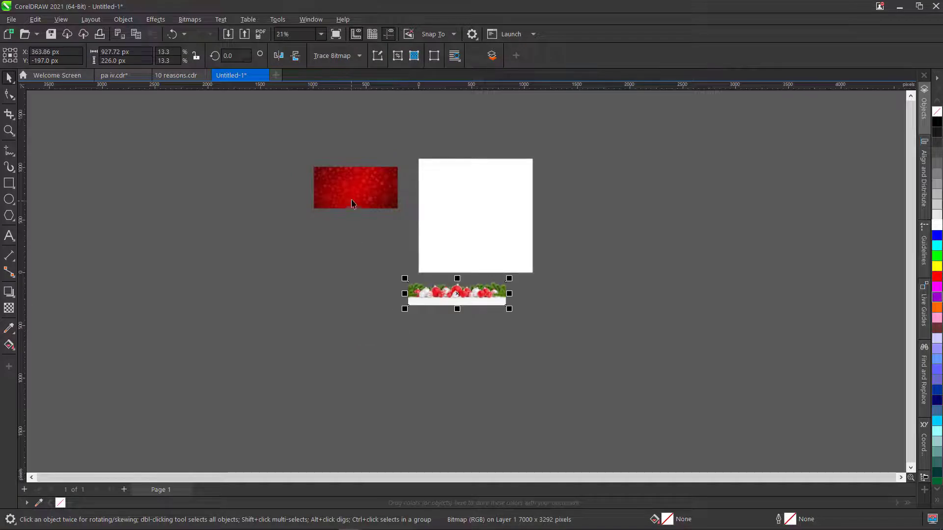
{"action": "scroll", "coordinate": [501, 277], "scroll_direction": "up", "scroll_amount": 1}
{"action": "scroll", "coordinate": [381, 311], "scroll_direction": "down", "scroll_amount": 1}
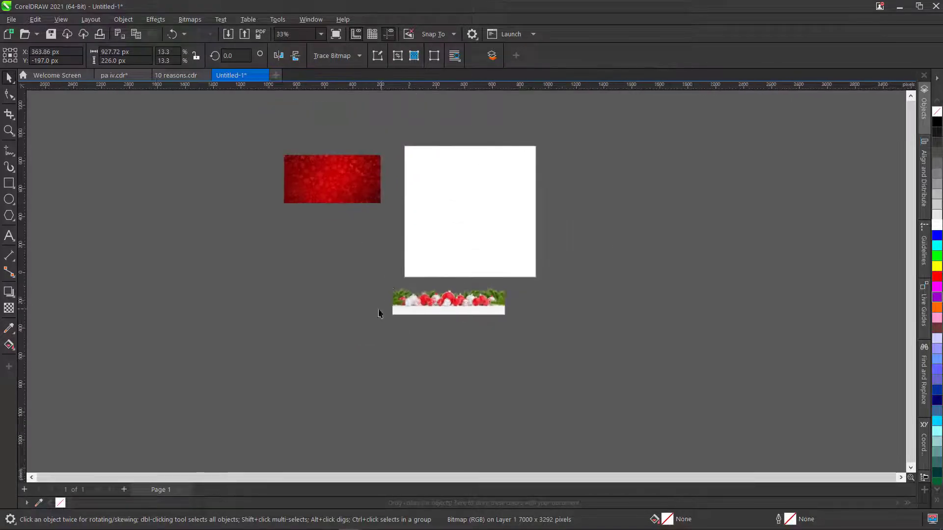
{"action": "scroll", "coordinate": [508, 317], "scroll_direction": "up", "scroll_amount": 1}
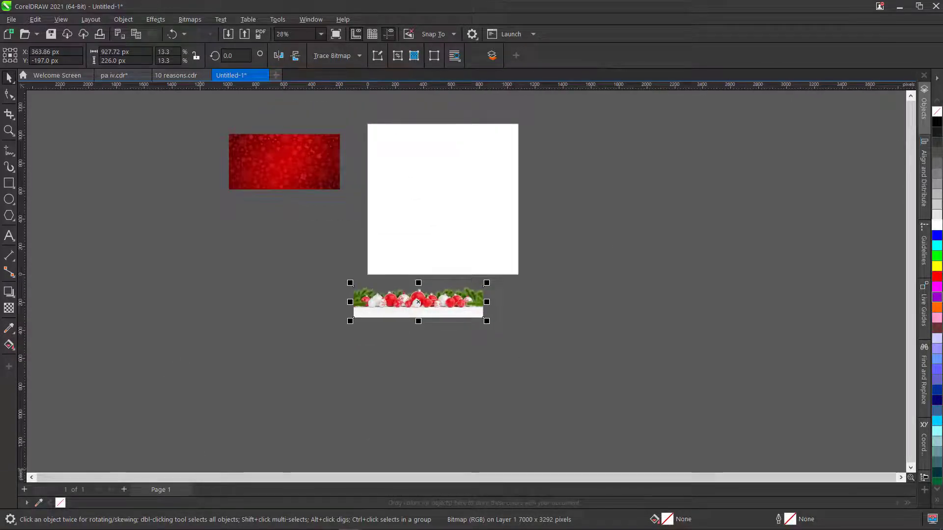
Step: Switch to Chrome and examine the Google Images results for "xmas element png" for usable Christmas decorations
{"action": "left_click", "coordinate": [192, 521]}
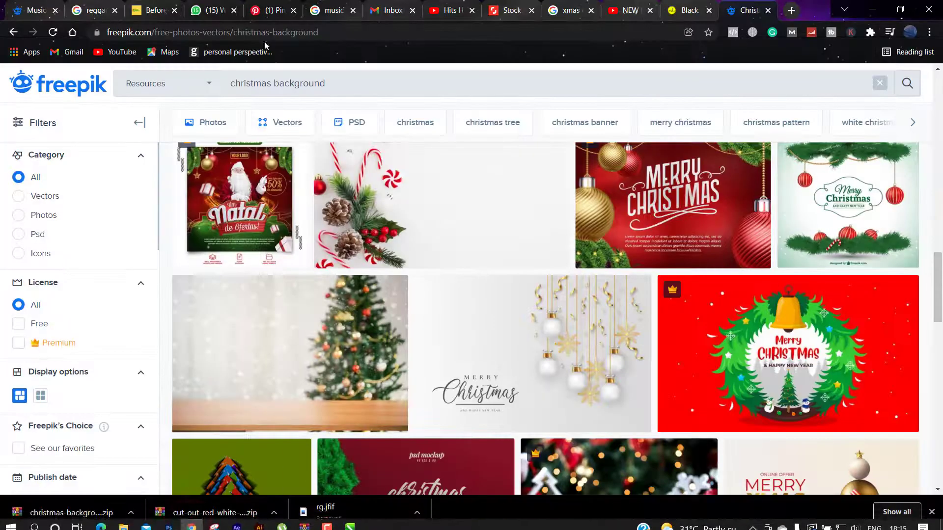
{"action": "left_click", "coordinate": [618, 9]}
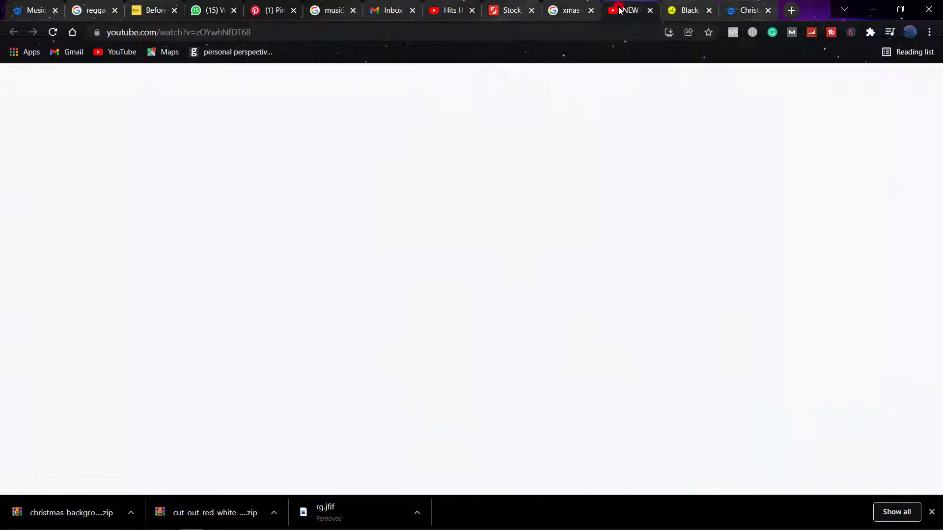
{"action": "left_click", "coordinate": [691, 10]}
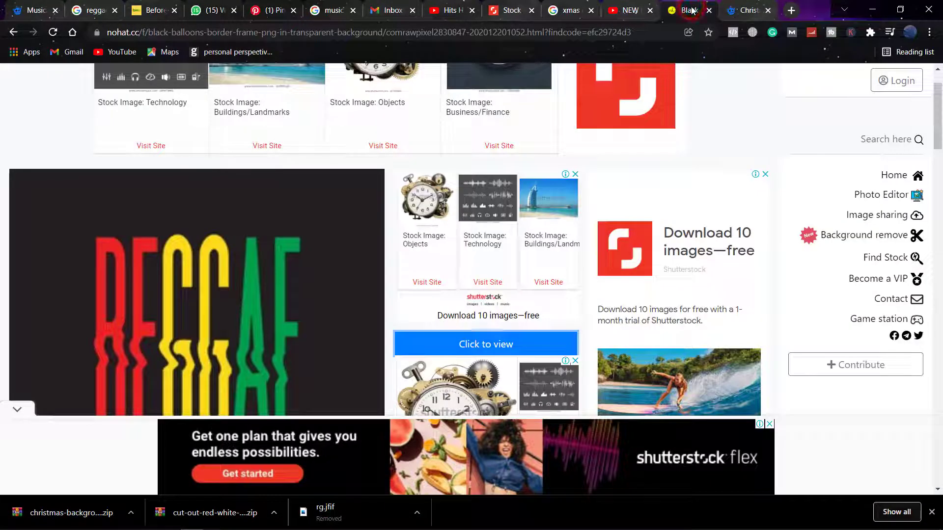
{"action": "left_click", "coordinate": [568, 11]}
{"action": "scroll", "coordinate": [122, 196], "scroll_direction": "up", "scroll_amount": 5}
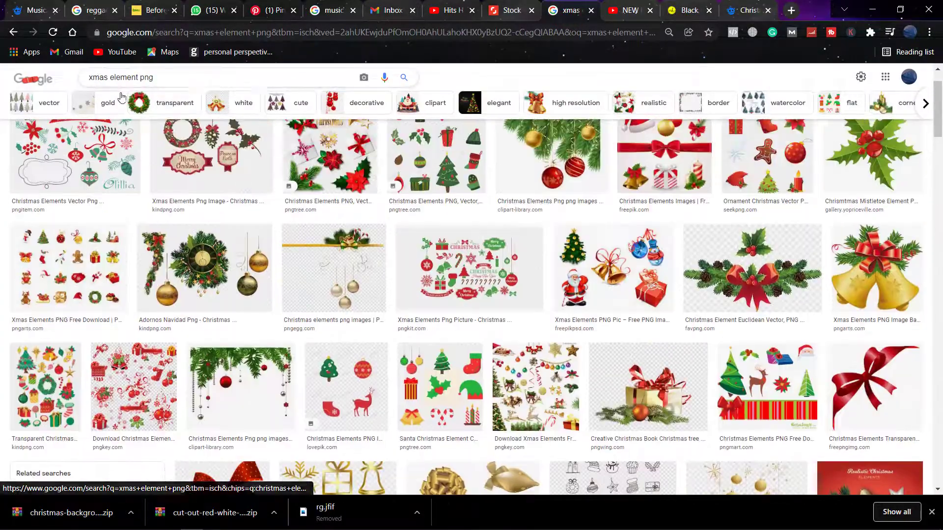
{"action": "scroll", "coordinate": [118, 96], "scroll_direction": "up", "scroll_amount": 2}
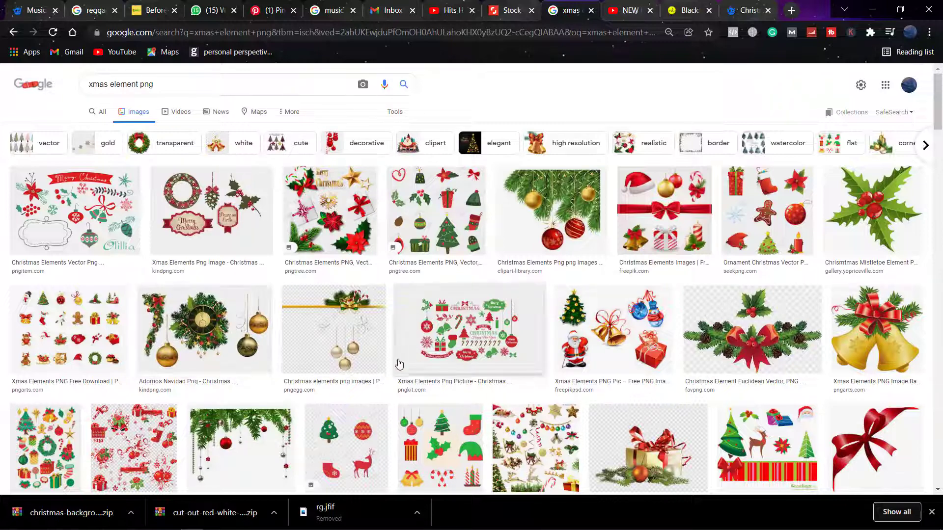
{"action": "scroll", "coordinate": [510, 247], "scroll_direction": "down", "scroll_amount": 4}
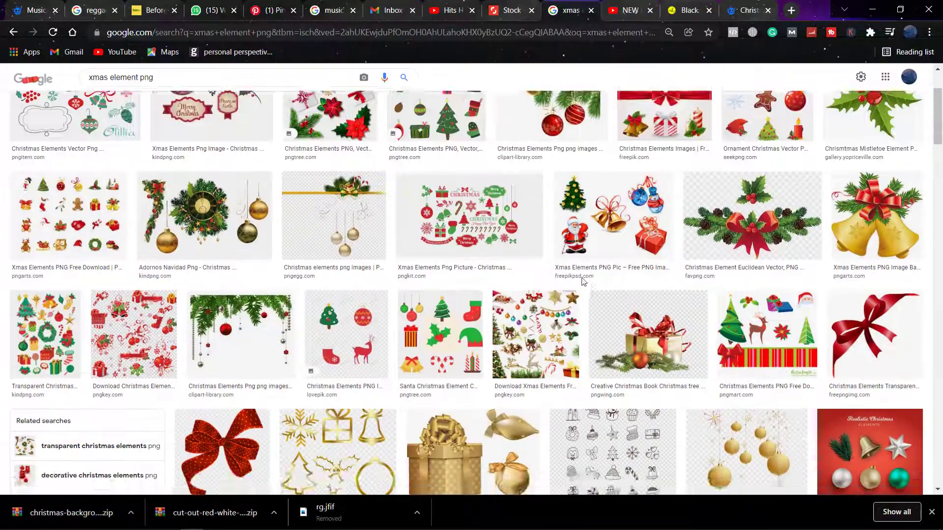
{"action": "scroll", "coordinate": [447, 309], "scroll_direction": "down", "scroll_amount": 5}
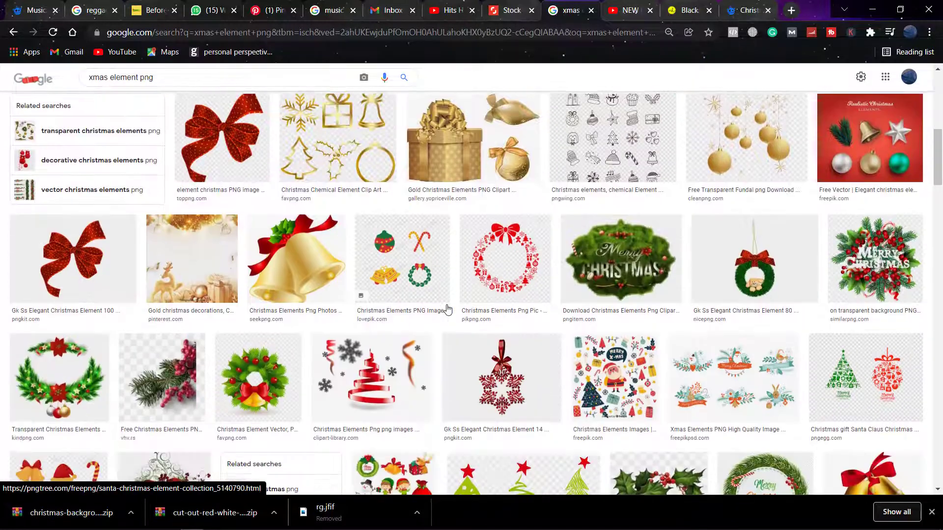
{"action": "scroll", "coordinate": [426, 313], "scroll_direction": "down", "scroll_amount": 2}
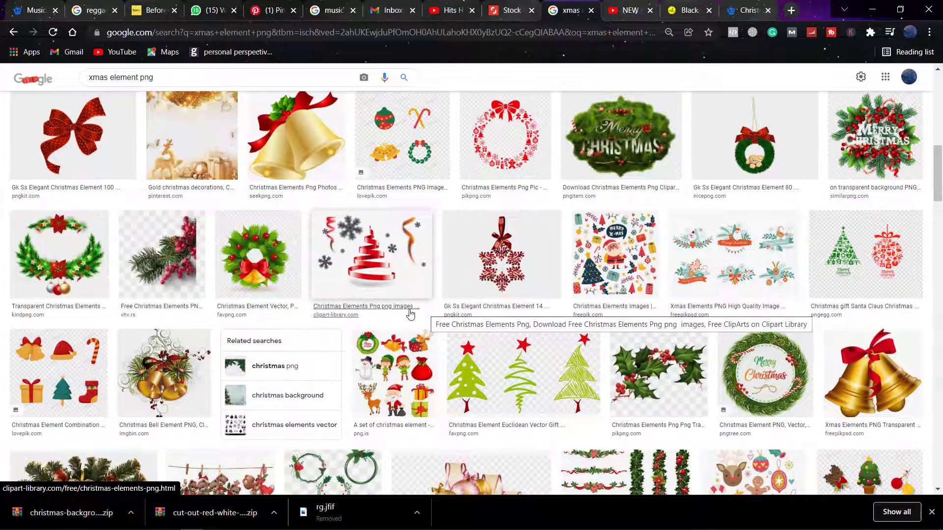
{"action": "scroll", "coordinate": [640, 318], "scroll_direction": "down", "scroll_amount": 2}
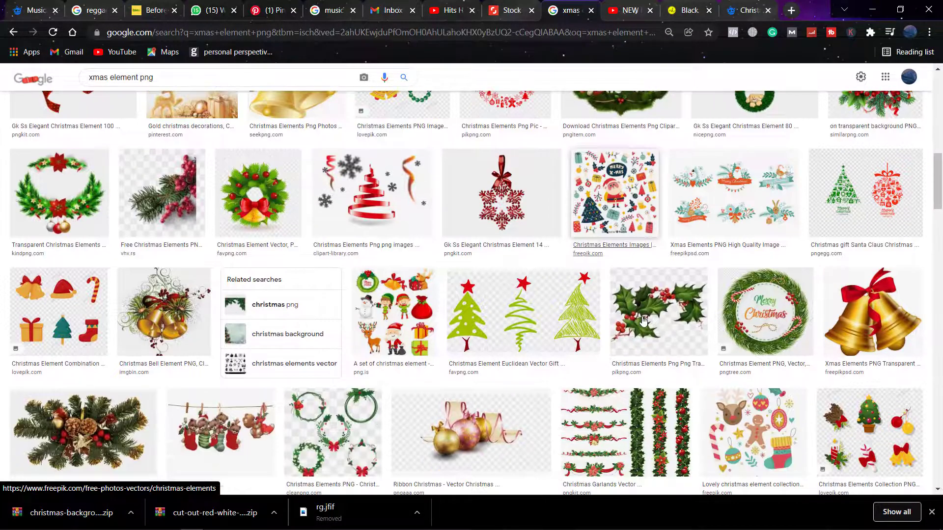
Step: Examine further Google Images results for "xmas element png" to find another suitable Christmas decoration
{"action": "scroll", "coordinate": [643, 320], "scroll_direction": "down", "scroll_amount": 3}
{"action": "scroll", "coordinate": [609, 326], "scroll_direction": "down", "scroll_amount": 3}
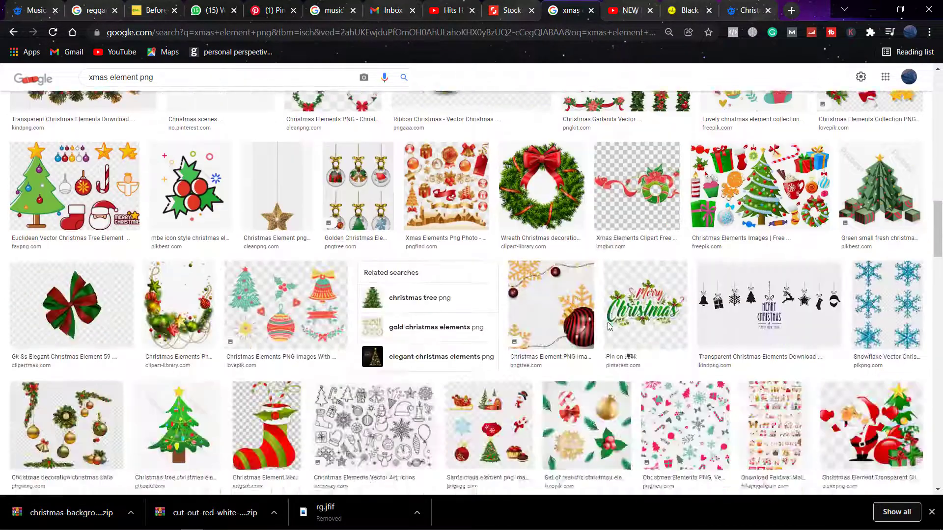
{"action": "scroll", "coordinate": [609, 326], "scroll_direction": "down", "scroll_amount": 3}
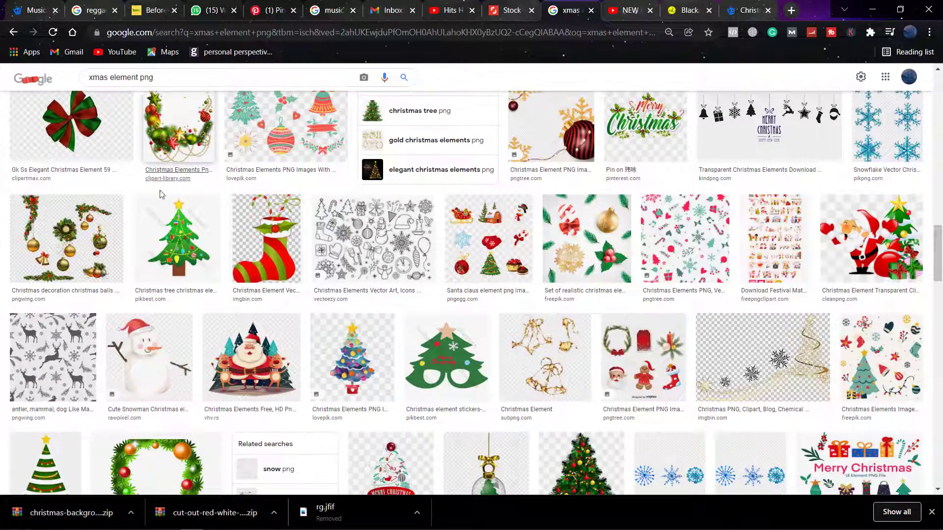
{"action": "scroll", "coordinate": [159, 194], "scroll_direction": "down", "scroll_amount": 2}
{"action": "scroll", "coordinate": [588, 354], "scroll_direction": "down", "scroll_amount": 3}
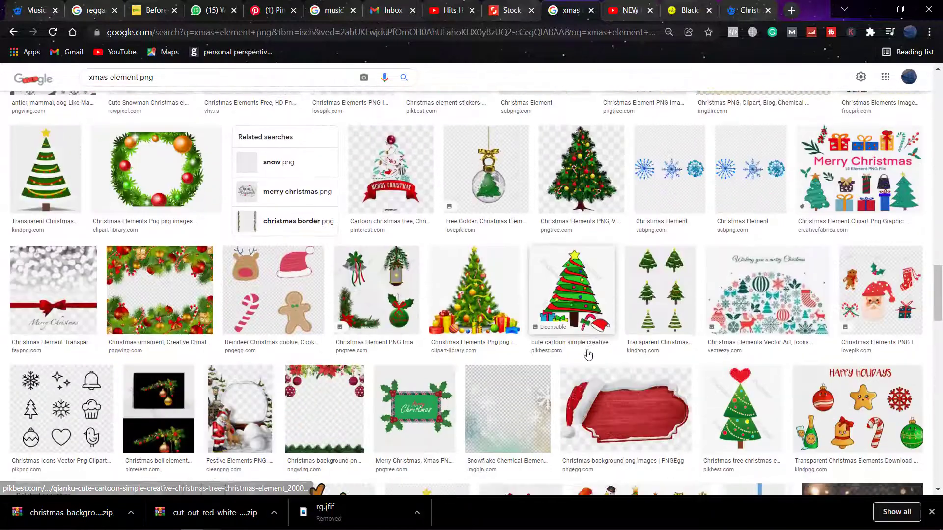
{"action": "scroll", "coordinate": [587, 354], "scroll_direction": "down", "scroll_amount": 4}
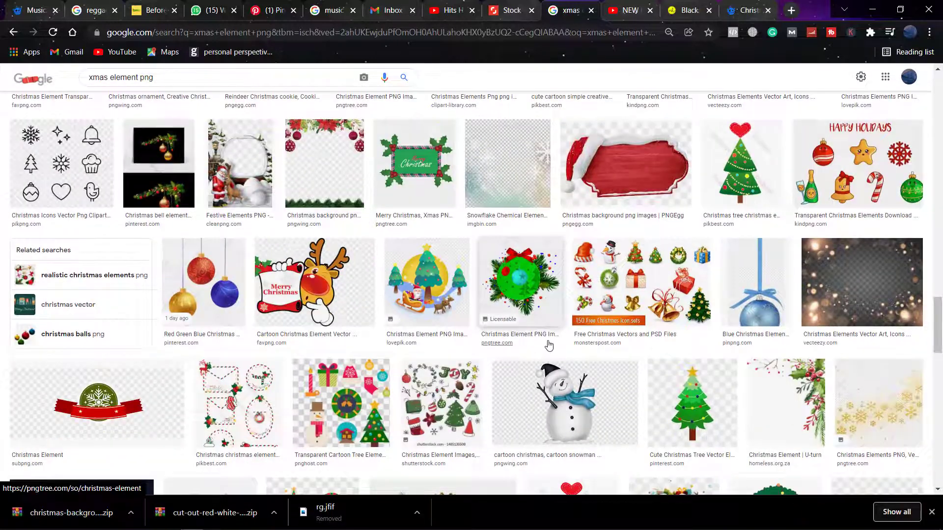
{"action": "scroll", "coordinate": [550, 345], "scroll_direction": "down", "scroll_amount": 3}
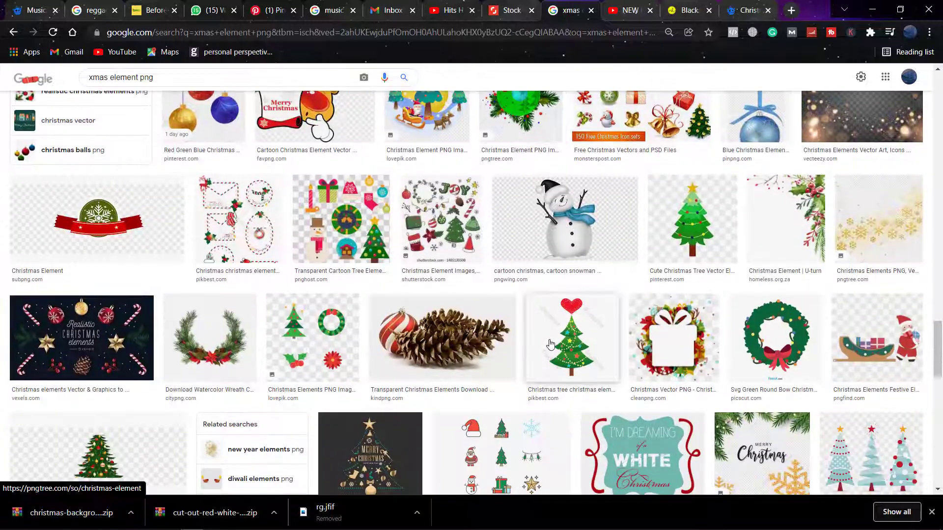
{"action": "scroll", "coordinate": [564, 341], "scroll_direction": "down", "scroll_amount": 8}
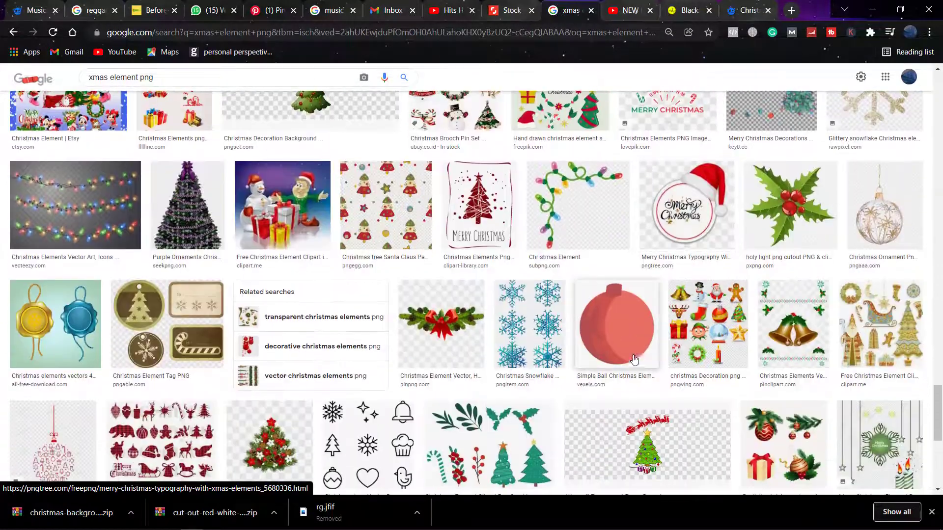
Step: Open the PinPNG page of the pine garland with the red bow and look through its related Christmas images
{"action": "left_click", "coordinate": [436, 325]}
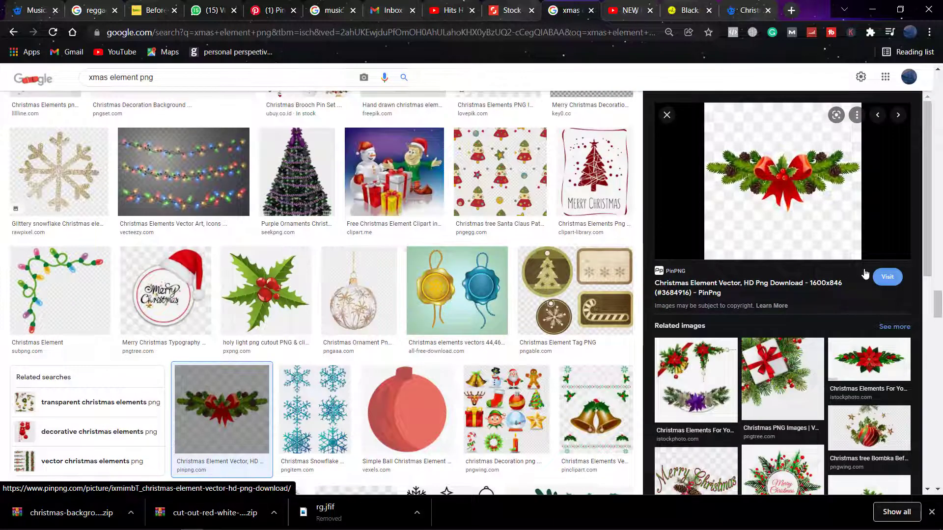
{"action": "left_click", "coordinate": [884, 277]}
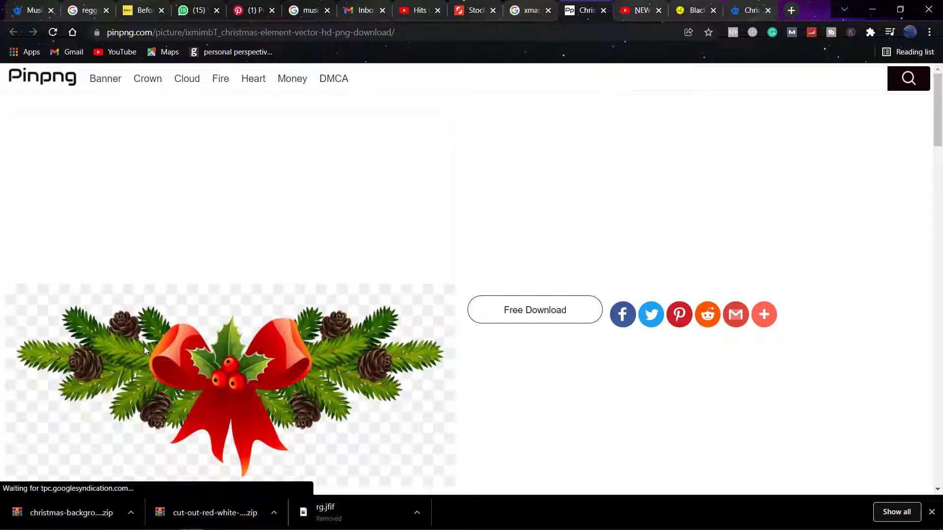
{"action": "scroll", "coordinate": [266, 320], "scroll_direction": "down", "scroll_amount": 3}
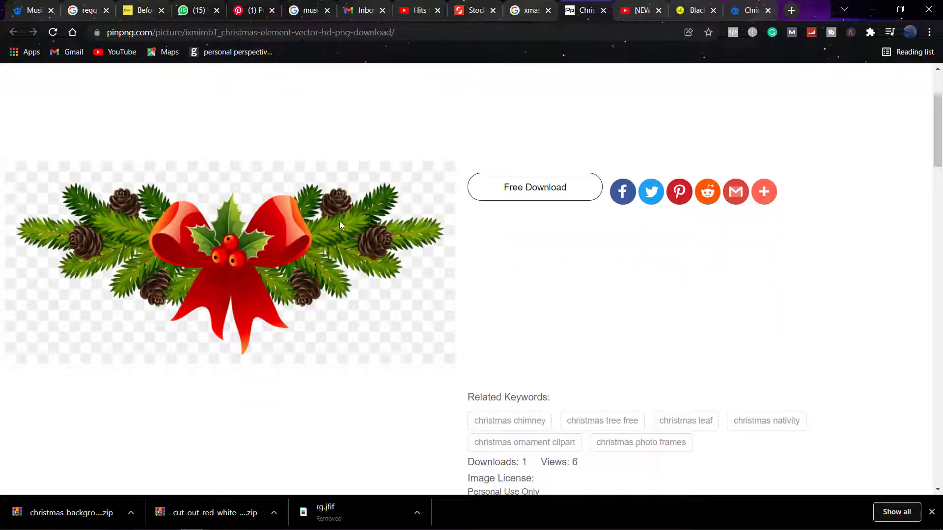
{"action": "scroll", "coordinate": [340, 225], "scroll_direction": "down", "scroll_amount": 6}
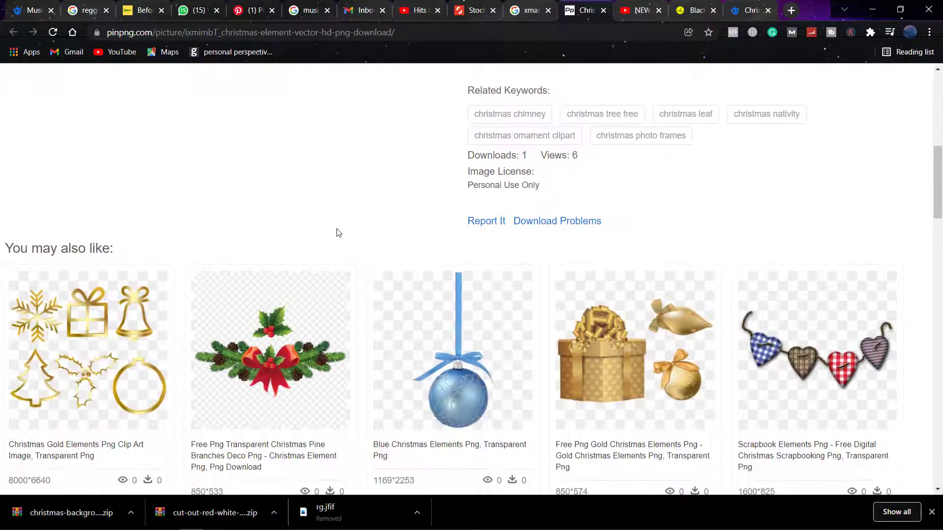
{"action": "scroll", "coordinate": [442, 236], "scroll_direction": "down", "scroll_amount": 5}
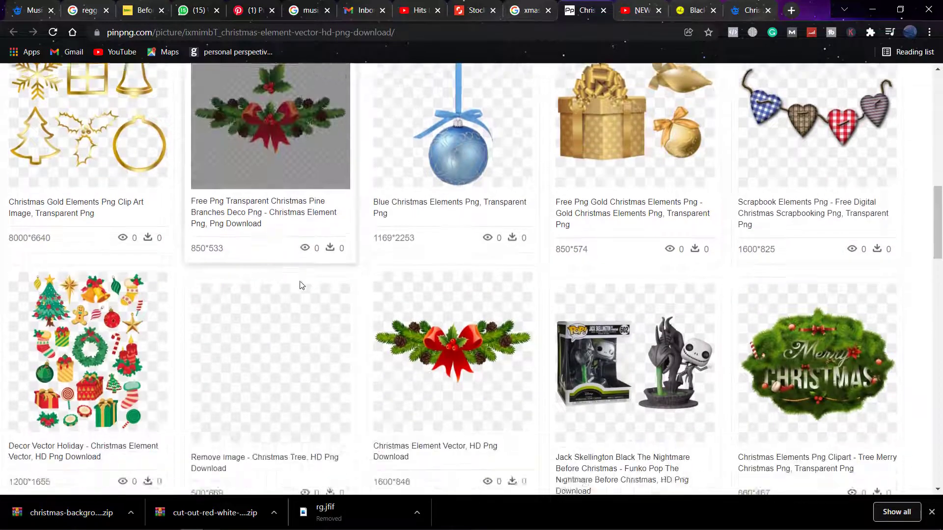
{"action": "scroll", "coordinate": [302, 285], "scroll_direction": "down", "scroll_amount": 1}
{"action": "scroll", "coordinate": [473, 301], "scroll_direction": "down", "scroll_amount": 4}
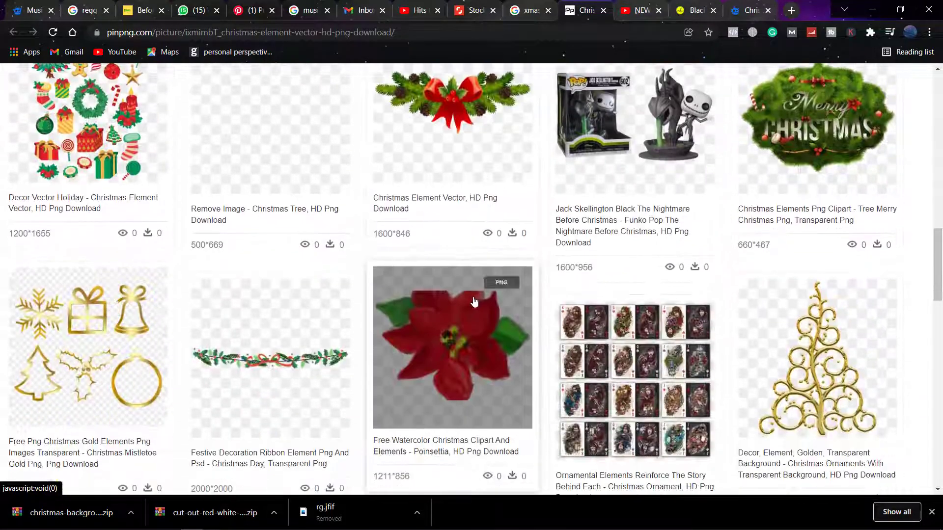
{"action": "scroll", "coordinate": [475, 298], "scroll_direction": "down", "scroll_amount": 5}
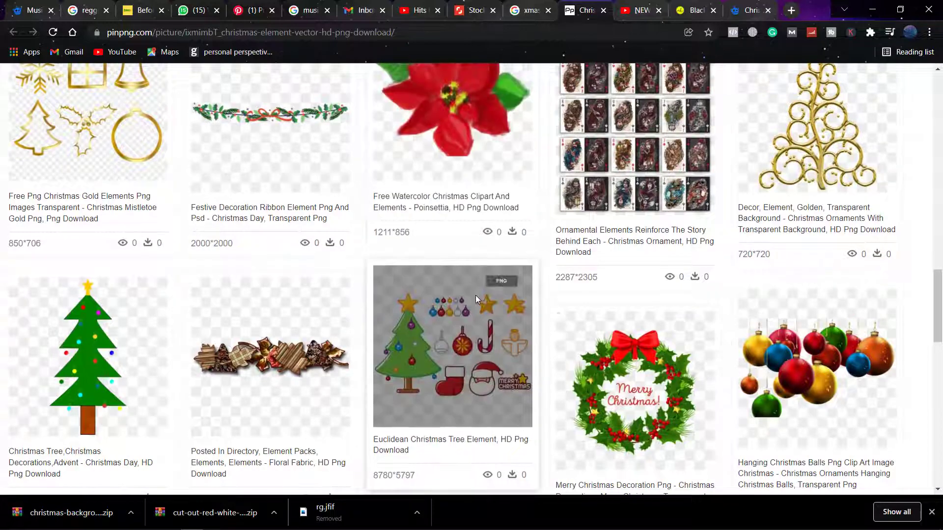
{"action": "scroll", "coordinate": [475, 295], "scroll_direction": "down", "scroll_amount": 4}
{"action": "scroll", "coordinate": [476, 296], "scroll_direction": "up", "scroll_amount": 20}
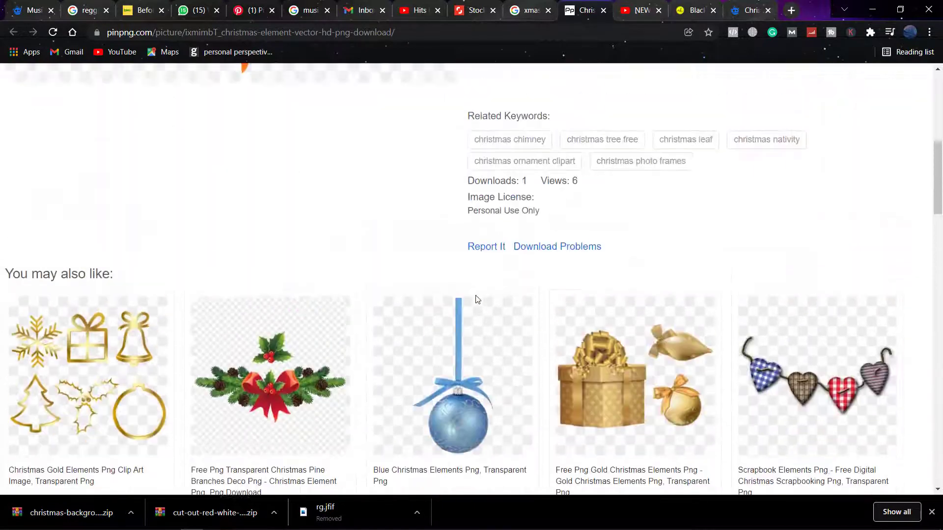
Step: Download the pine garland PNG and save it to the desktop under its suggested file name
{"action": "scroll", "coordinate": [476, 297], "scroll_direction": "up", "scroll_amount": 7}
{"action": "left_click", "coordinate": [515, 253]}
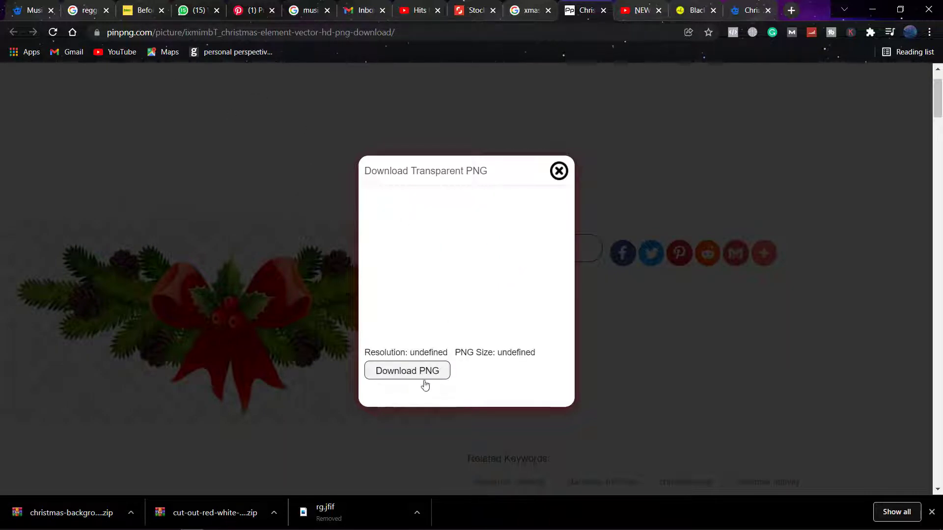
{"action": "left_click", "coordinate": [418, 382]}
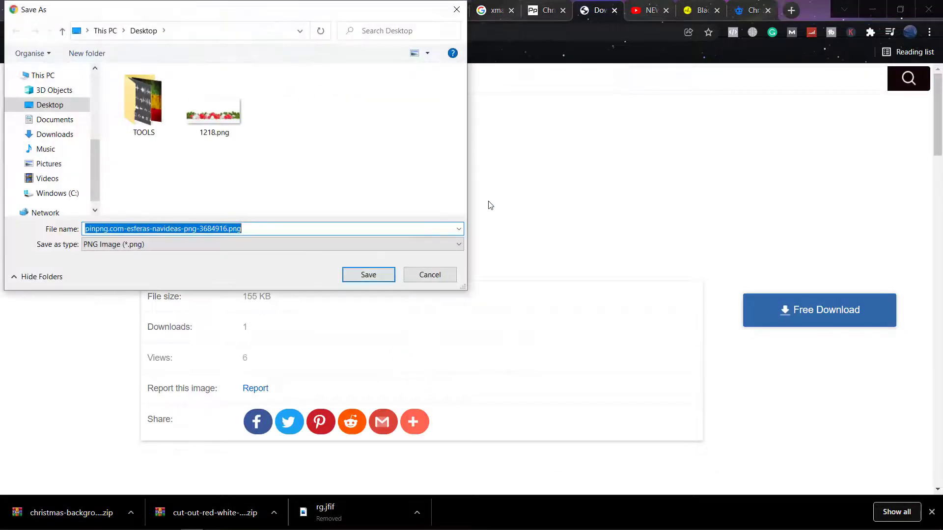
{"action": "left_click", "coordinate": [379, 279]}
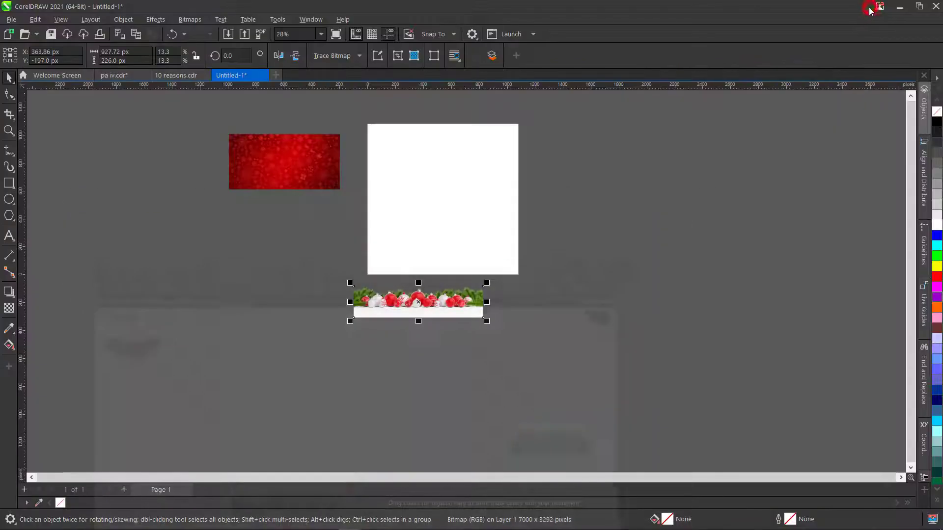
Step: Bring the downloaded pinpng.com garland image from the desktop into the CorelDRAW document, beside the white page
{"action": "left_click", "coordinate": [872, 9]}
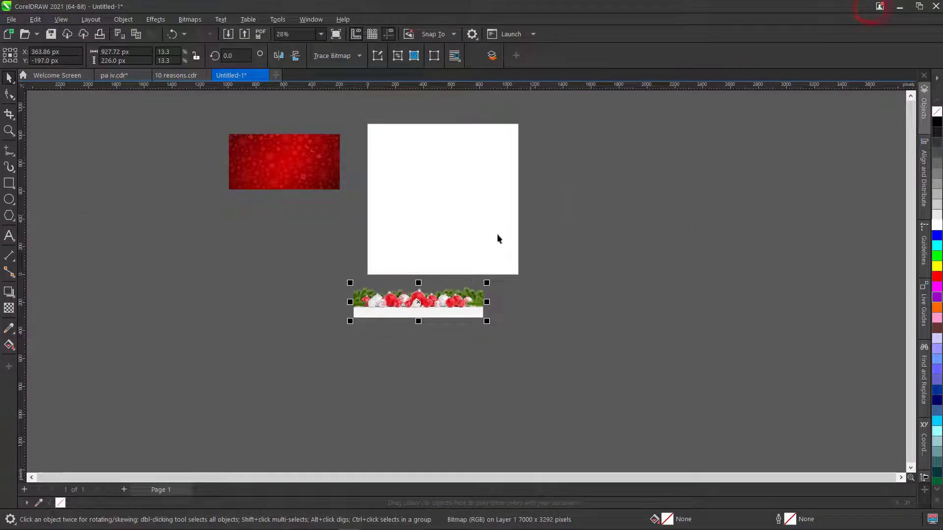
{"action": "left_click", "coordinate": [900, 7]}
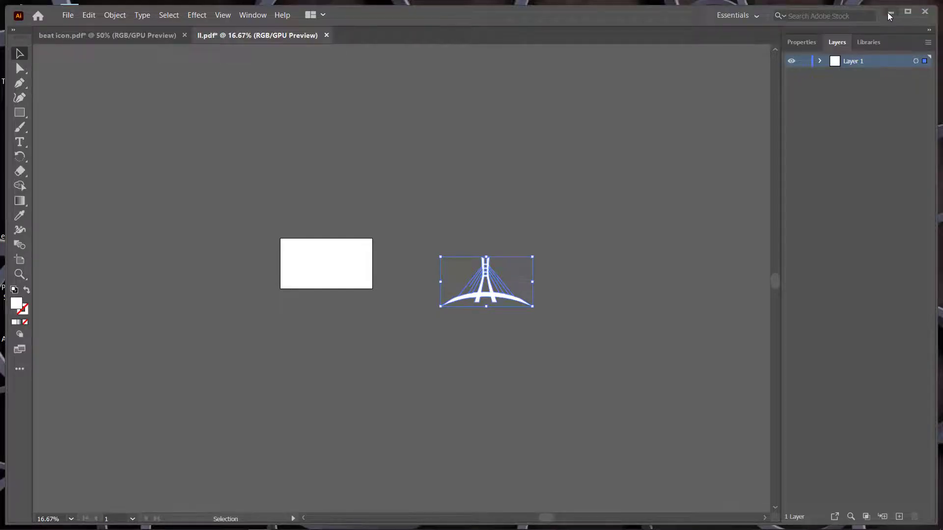
{"action": "left_click", "coordinate": [889, 14]}
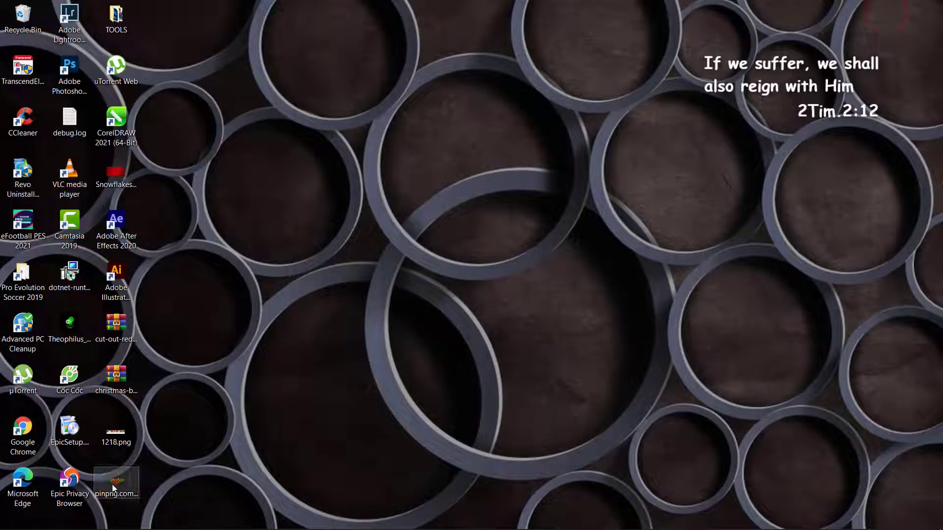
{"action": "left_click_drag", "start_coordinate": [116, 484], "coordinate": [622, 221]}
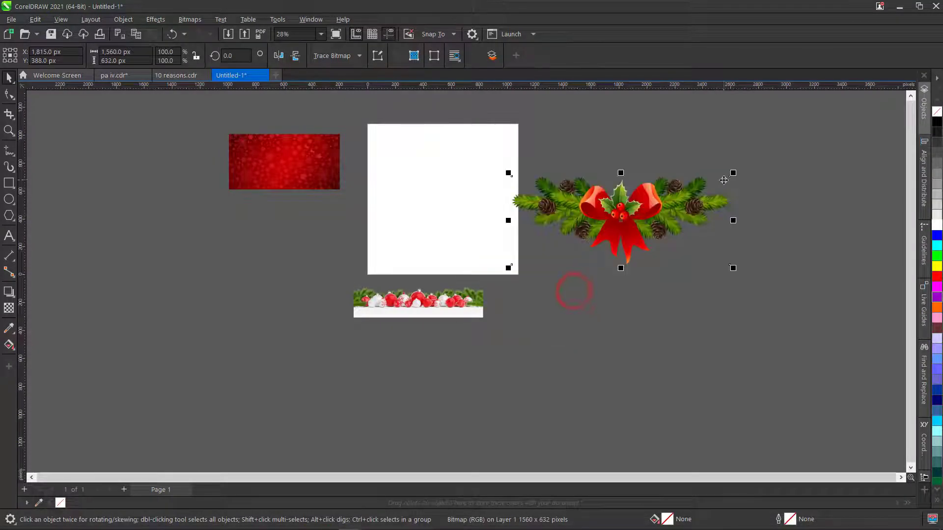
Step: Scale the garland image down to slightly less than the page's width and move it clear of the page's right side
{"action": "left_click_drag", "start_coordinate": [733, 174], "coordinate": [659, 204]}
{"action": "left_click_drag", "start_coordinate": [587, 235], "coordinate": [661, 191]}
{"action": "left_click", "coordinate": [406, 160]}
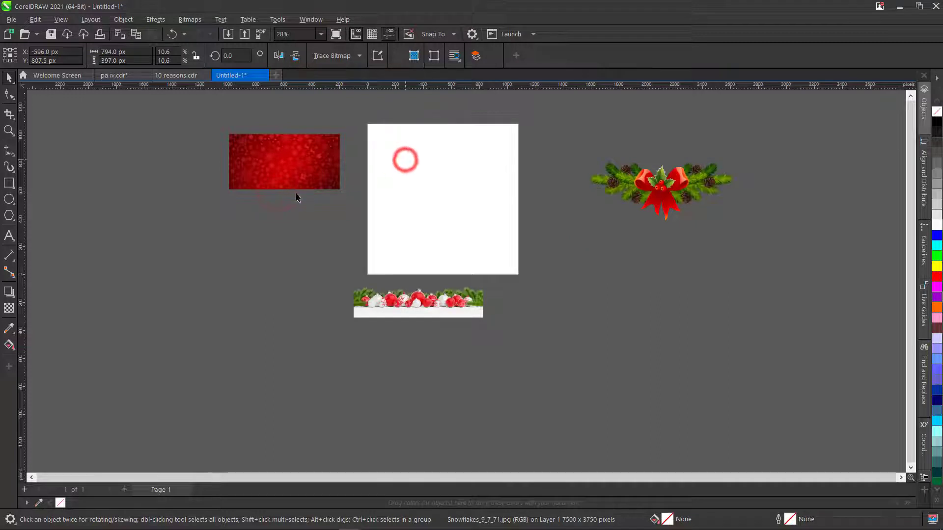
Step: Create a 1080 by 1080 px page-frame rectangle that matches the page, and deselect it
{"action": "double_click", "coordinate": [9, 183]}
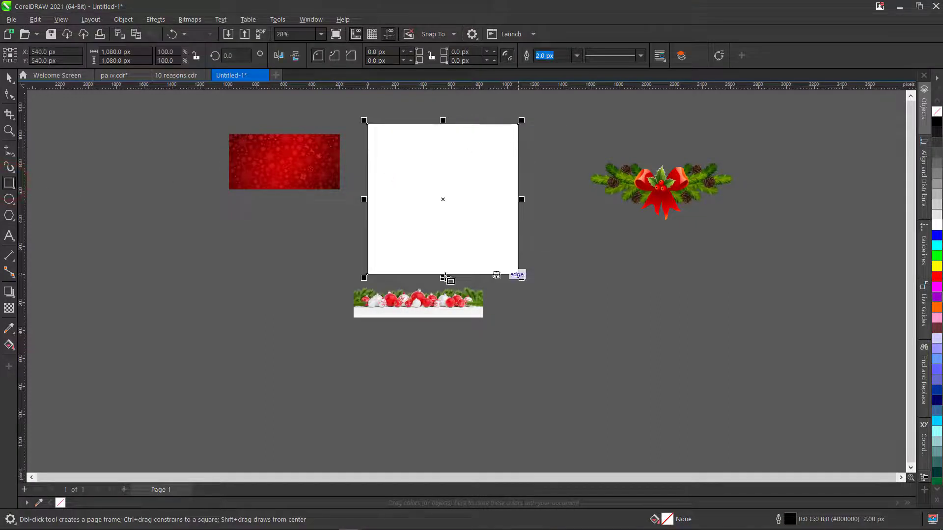
{"action": "left_click", "coordinate": [7, 78]}
{"action": "left_click", "coordinate": [179, 231]}
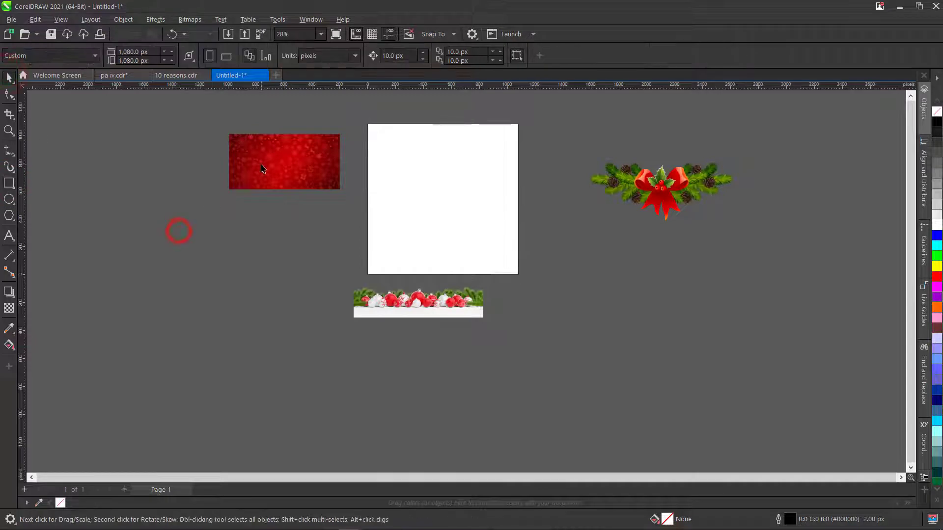
Step: Scale the ornaments image up to about 1534 by 374 px and position it across the page's lower edge
{"action": "left_click_drag", "start_coordinate": [436, 298], "coordinate": [427, 255]}
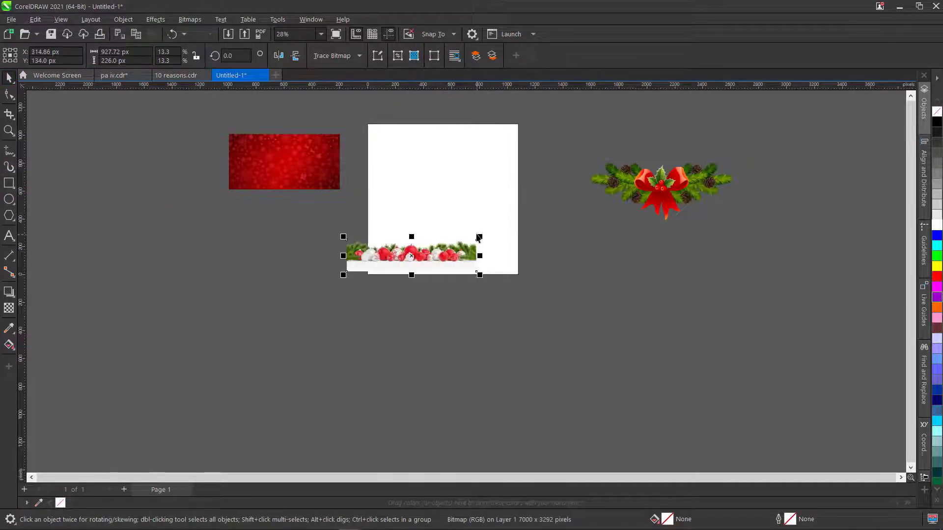
{"action": "left_click_drag", "start_coordinate": [482, 235], "coordinate": [564, 186]}
{"action": "scroll", "coordinate": [418, 247], "scroll_direction": "up", "scroll_amount": 2}
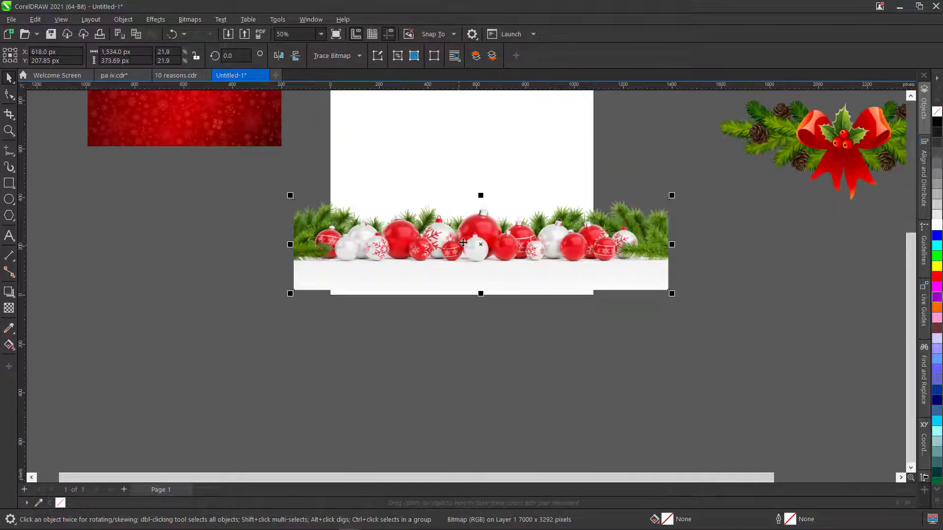
{"action": "left_click_drag", "start_coordinate": [463, 242], "coordinate": [460, 252]}
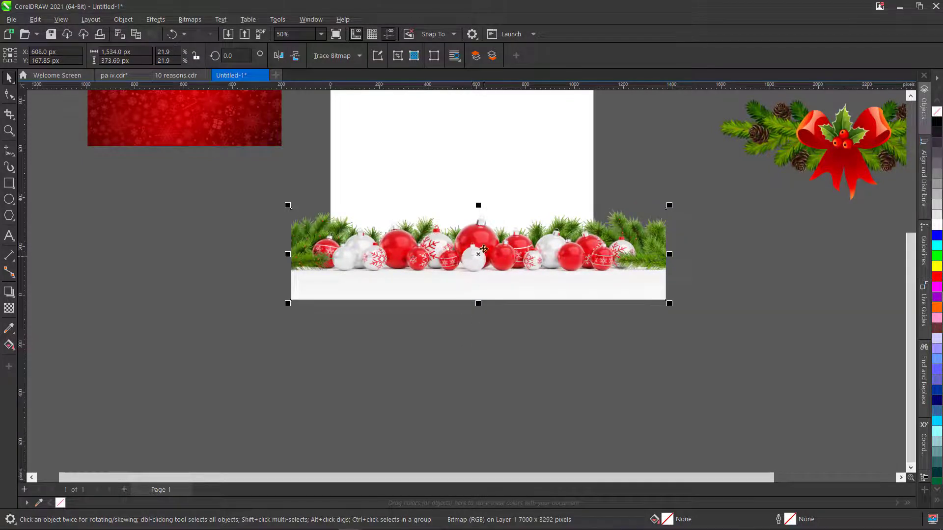
{"action": "scroll", "coordinate": [484, 249], "scroll_direction": "down", "scroll_amount": 1}
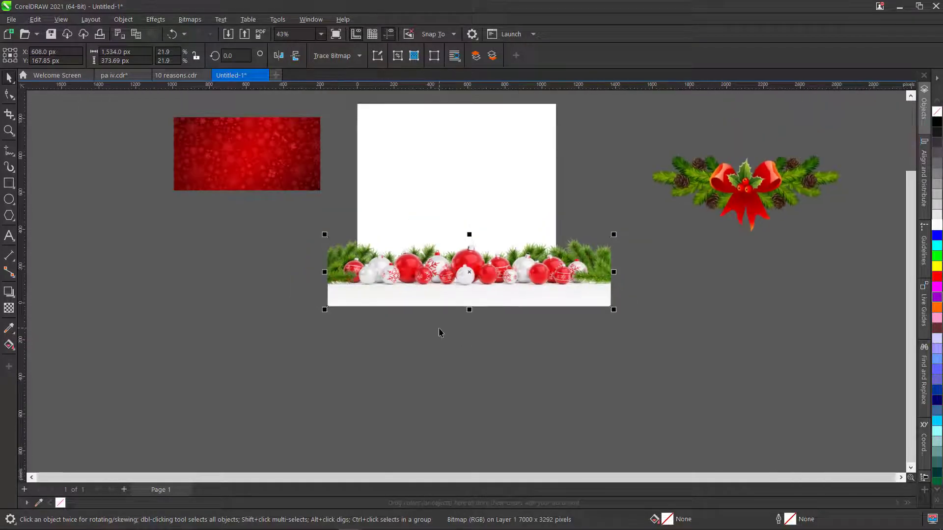
Step: PowerClip the ornaments image inside the page-frame rectangle
{"action": "right_click", "coordinate": [466, 272]}
{"action": "left_click", "coordinate": [524, 358]}
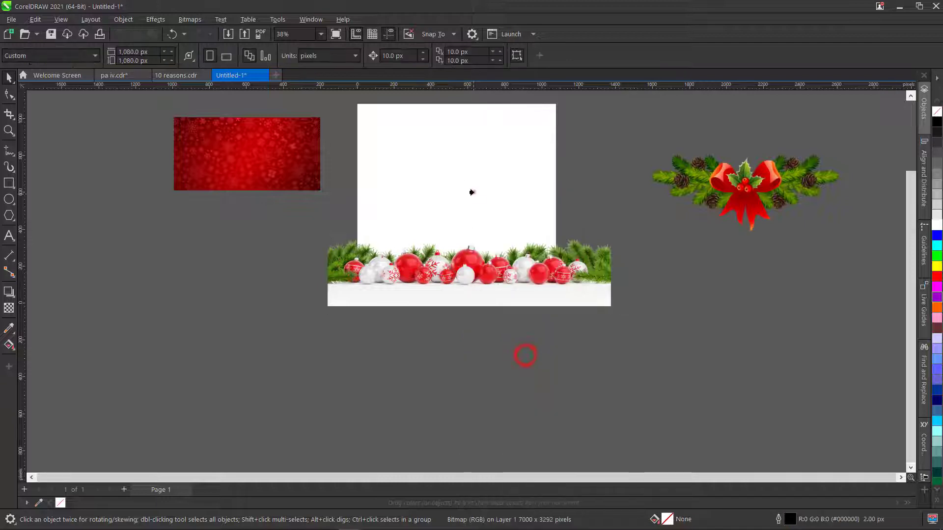
{"action": "left_click", "coordinate": [471, 192]}
{"action": "left_click", "coordinate": [611, 275]}
Step: Scale the red snowflake background up to about 1878 by 939 px and position it over the upper part of the page
{"action": "scroll", "coordinate": [417, 274], "scroll_direction": "down", "scroll_amount": 2}
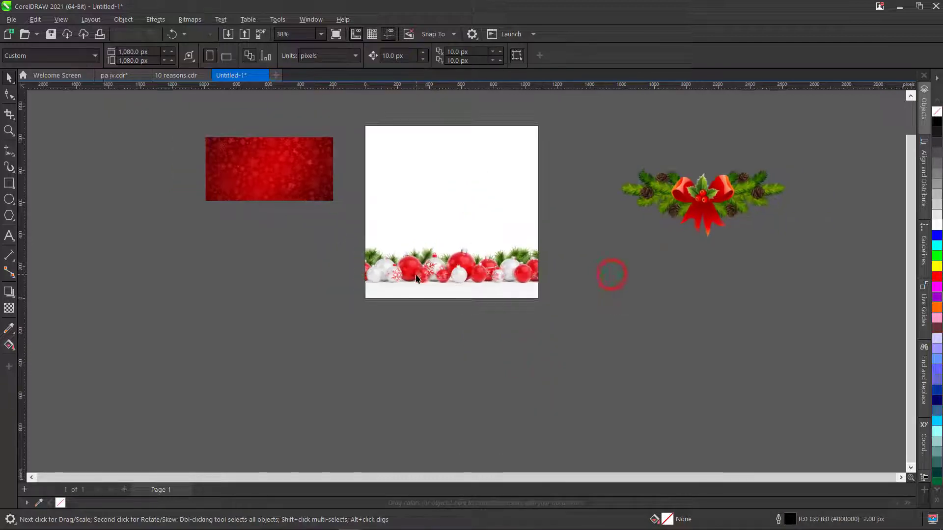
{"action": "scroll", "coordinate": [408, 148], "scroll_direction": "up", "scroll_amount": 3}
{"action": "left_click", "coordinate": [241, 202]}
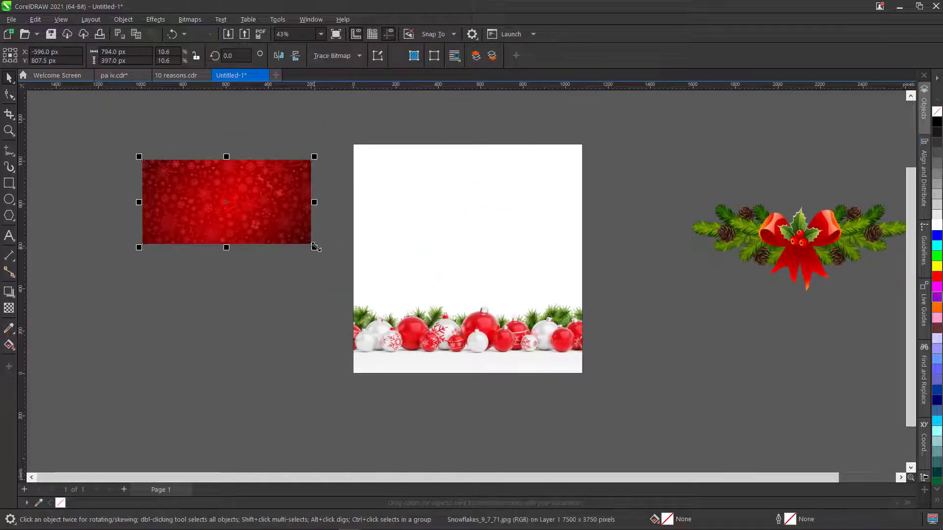
{"action": "left_click_drag", "start_coordinate": [311, 245], "coordinate": [408, 292]}
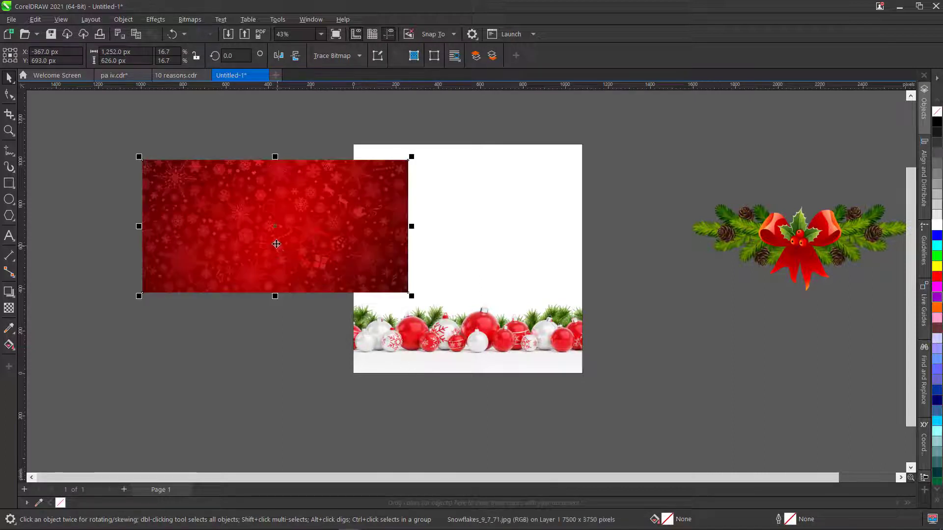
{"action": "left_click_drag", "start_coordinate": [276, 243], "coordinate": [459, 214]}
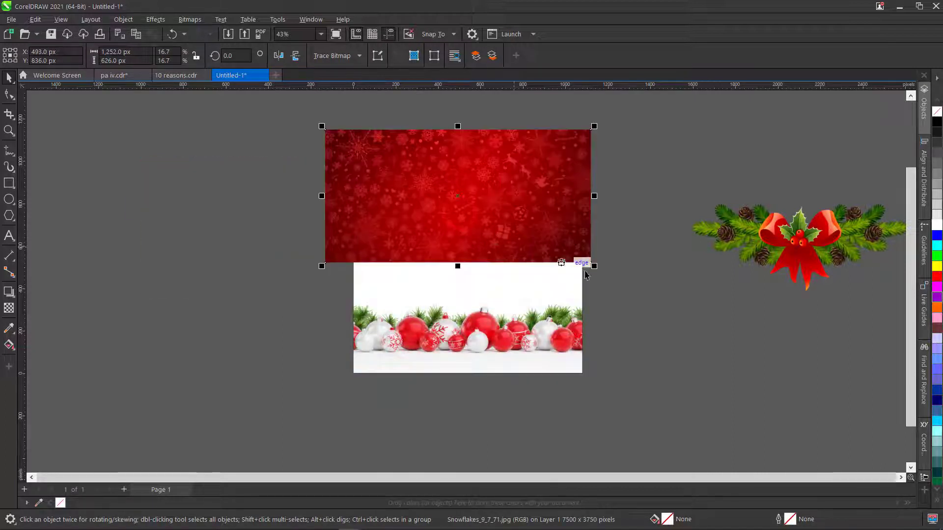
{"action": "left_click_drag", "start_coordinate": [591, 265], "coordinate": [686, 389]}
{"action": "left_click_drag", "start_coordinate": [482, 288], "coordinate": [452, 292]}
{"action": "left_click_drag", "start_coordinate": [289, 329], "coordinate": [275, 337]}
{"action": "left_click_drag", "start_coordinate": [463, 247], "coordinate": [460, 211]}
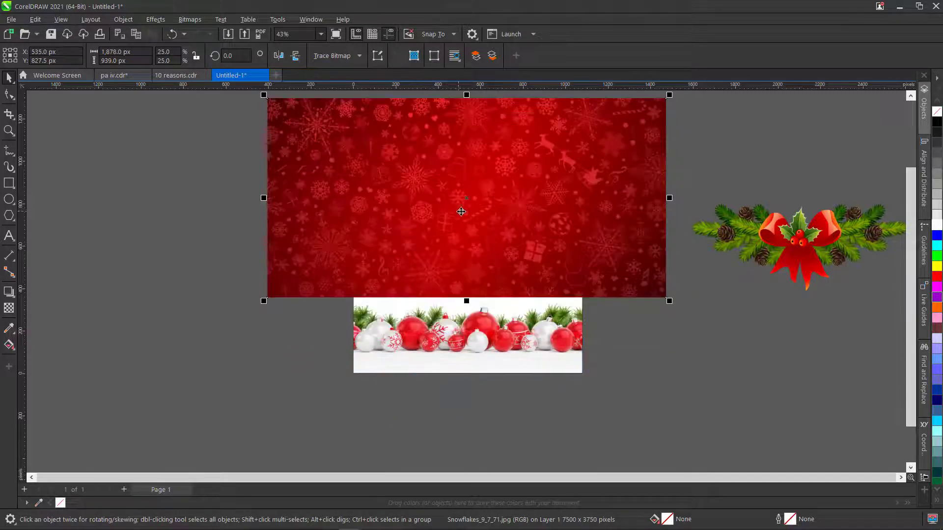
Step: PowerClip the red snowflake background inside the page-frame rectangle
{"action": "right_click", "coordinate": [466, 205]}
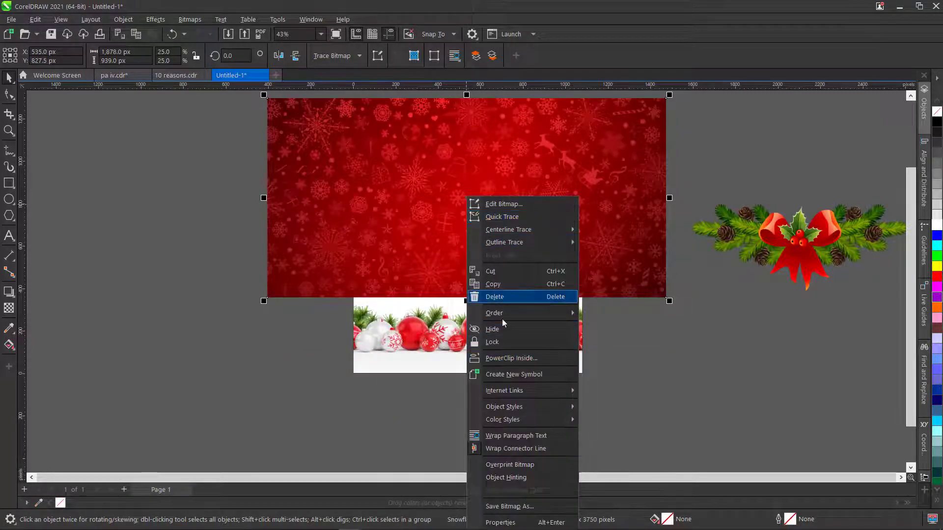
{"action": "left_click", "coordinate": [517, 358]}
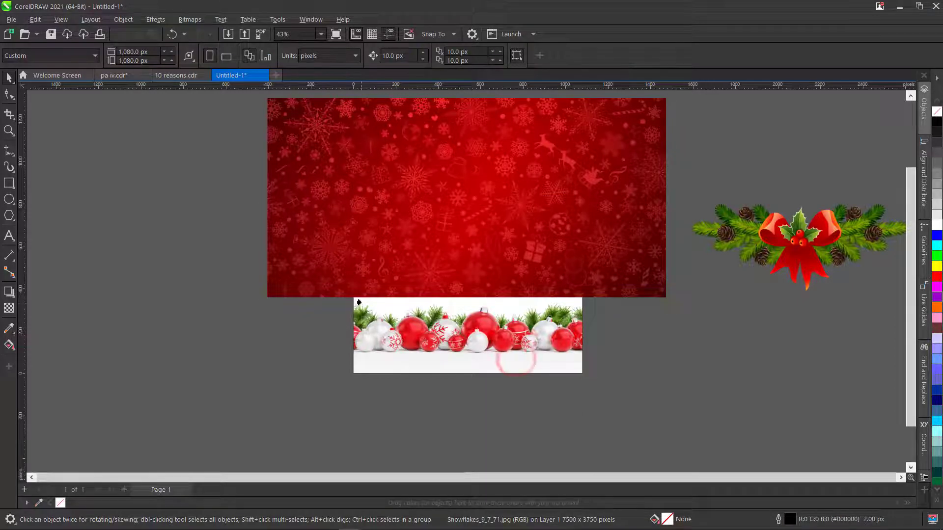
{"action": "left_click", "coordinate": [361, 302]}
Step: Within the PowerClip contents, move the snowflake background down to the page's upper edge and send it to the back of the layer, behind the ornaments
{"action": "scroll", "coordinate": [361, 302], "scroll_direction": "down", "scroll_amount": 1}
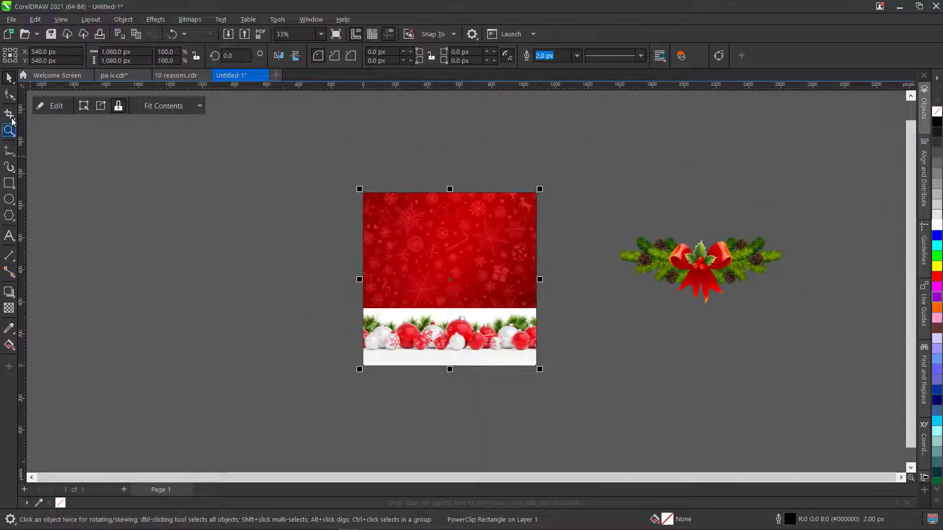
{"action": "left_click", "coordinate": [52, 106]}
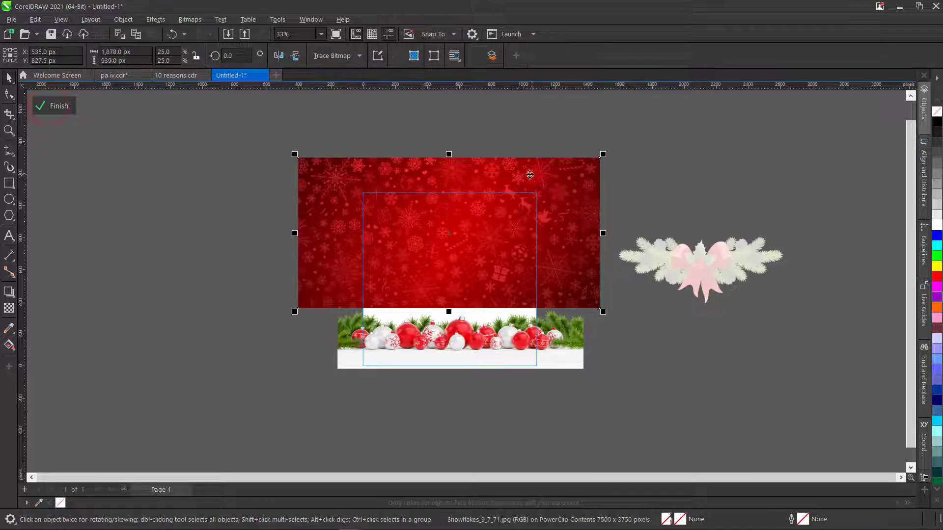
{"action": "left_click_drag", "start_coordinate": [454, 238], "coordinate": [458, 272]}
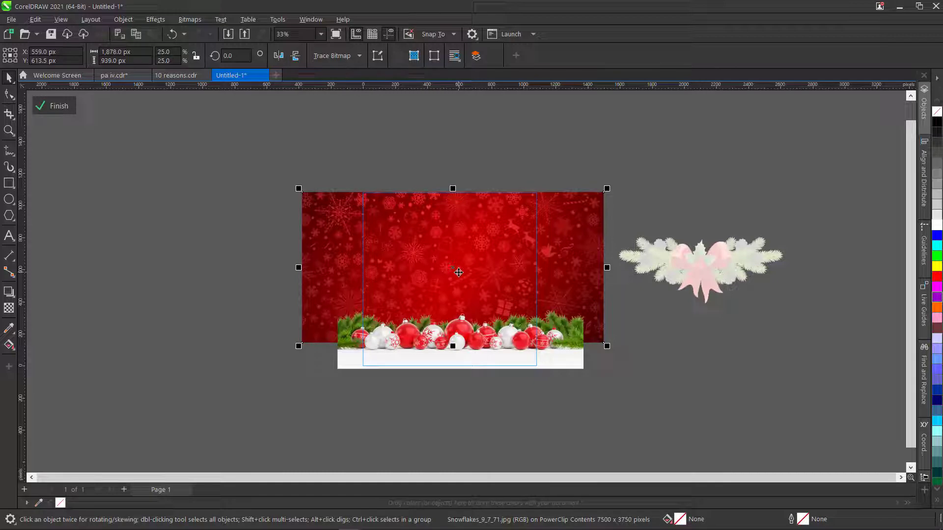
{"action": "key", "text": "ctrl+z"}
{"action": "right_click", "coordinate": [454, 255]}
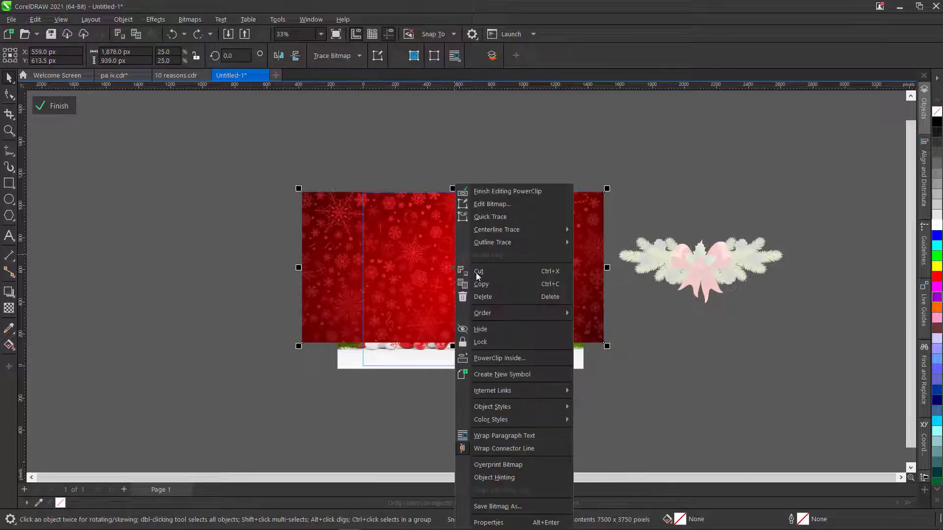
{"action": "mouse_move", "coordinate": [565, 312]}
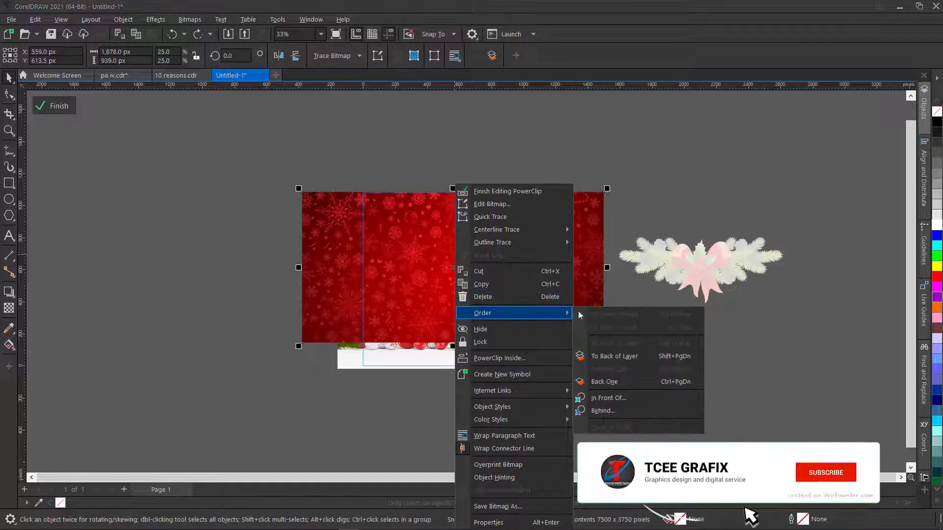
{"action": "left_click", "coordinate": [633, 358]}
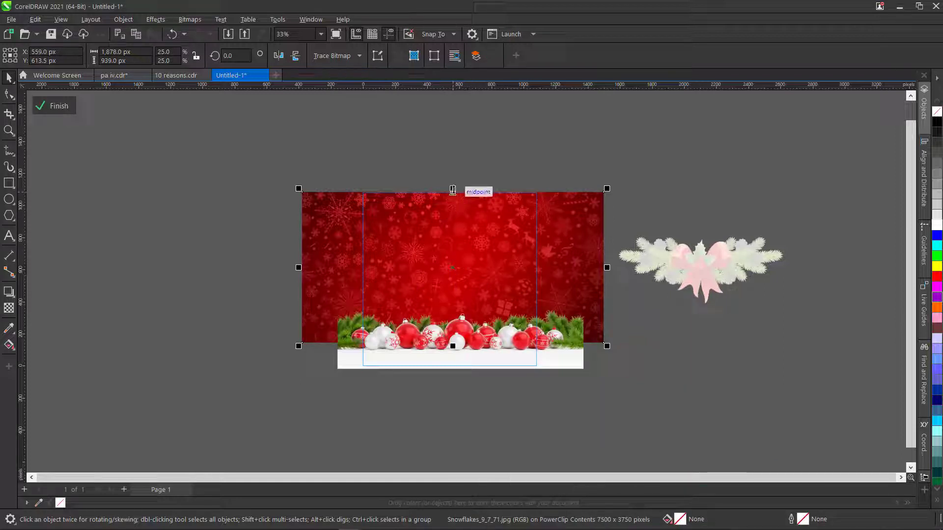
Step: Stretch the snowflake background upward to about 983 px high, finish editing the PowerClip, and deselect it
{"action": "left_click_drag", "start_coordinate": [453, 188], "coordinate": [454, 181]}
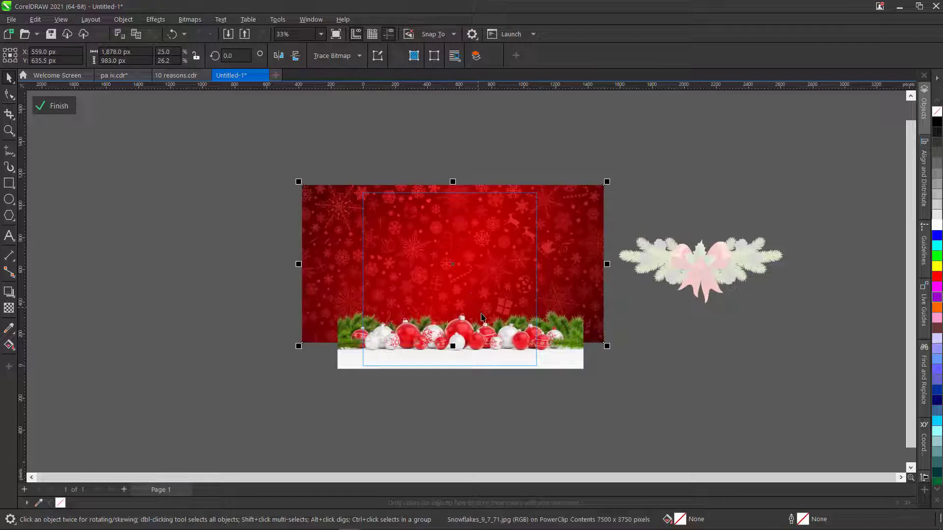
{"action": "left_click", "coordinate": [50, 108]}
{"action": "left_click", "coordinate": [609, 195]}
Step: Place the bow garland centred over the page's upper edge, scaled down to span roughly two thirds of the page width, and deselect it
{"action": "scroll", "coordinate": [466, 349], "scroll_direction": "up", "scroll_amount": 3}
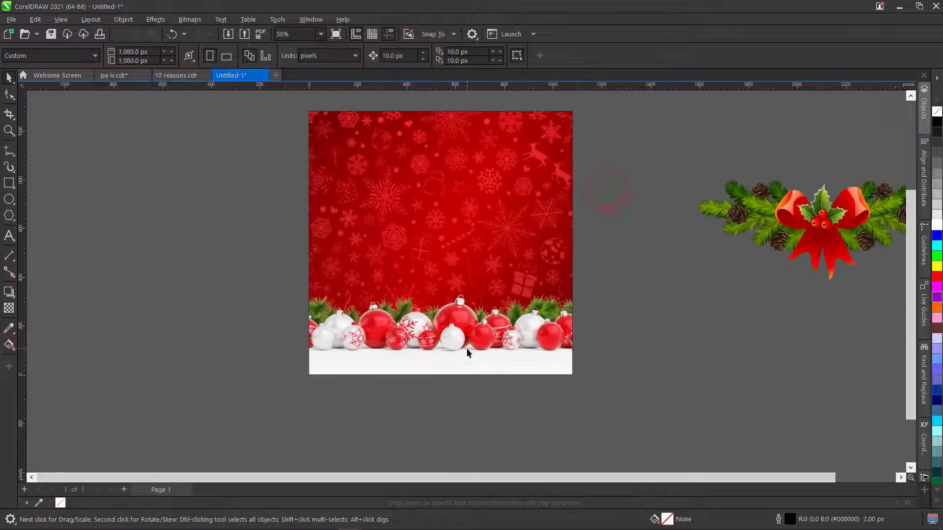
{"action": "scroll", "coordinate": [466, 348], "scroll_direction": "down", "scroll_amount": 2}
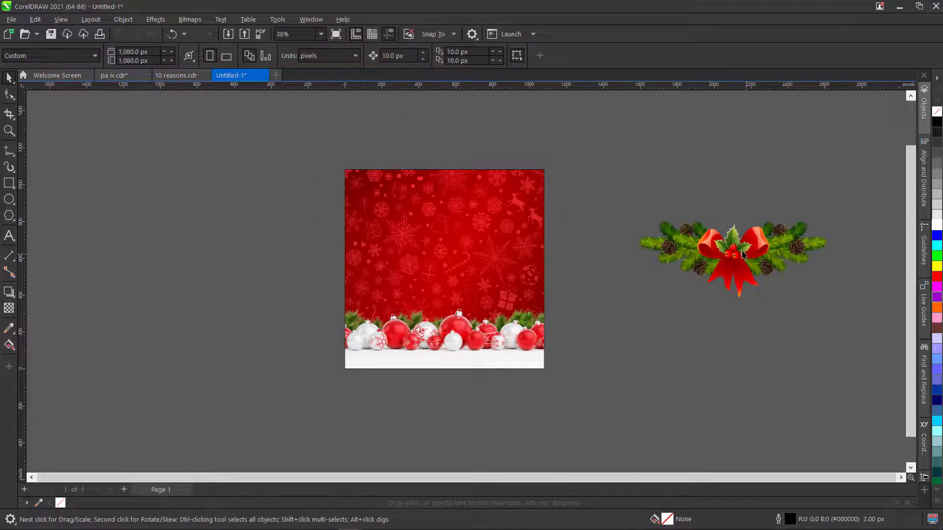
{"action": "left_click_drag", "start_coordinate": [743, 254], "coordinate": [432, 202]}
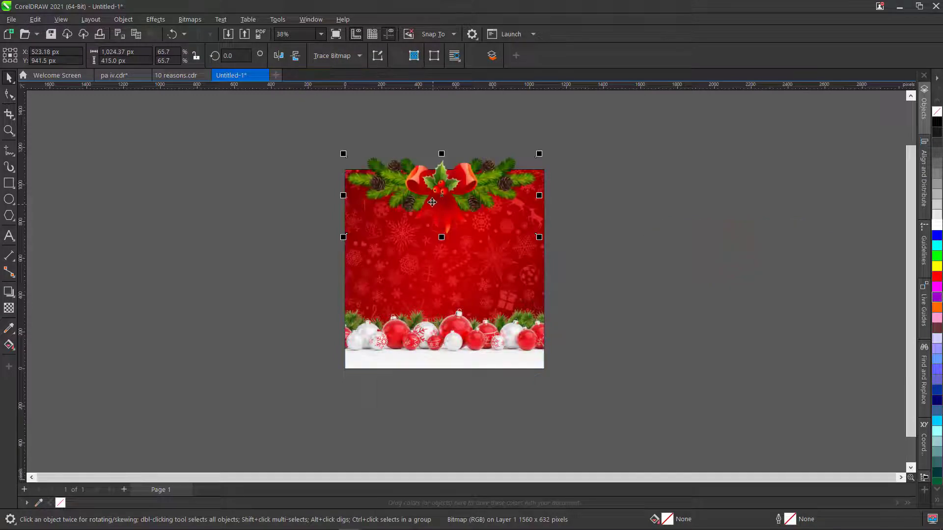
{"action": "scroll", "coordinate": [432, 202], "scroll_direction": "up", "scroll_amount": 1}
{"action": "left_click_drag", "start_coordinate": [314, 139], "coordinate": [431, 196]}
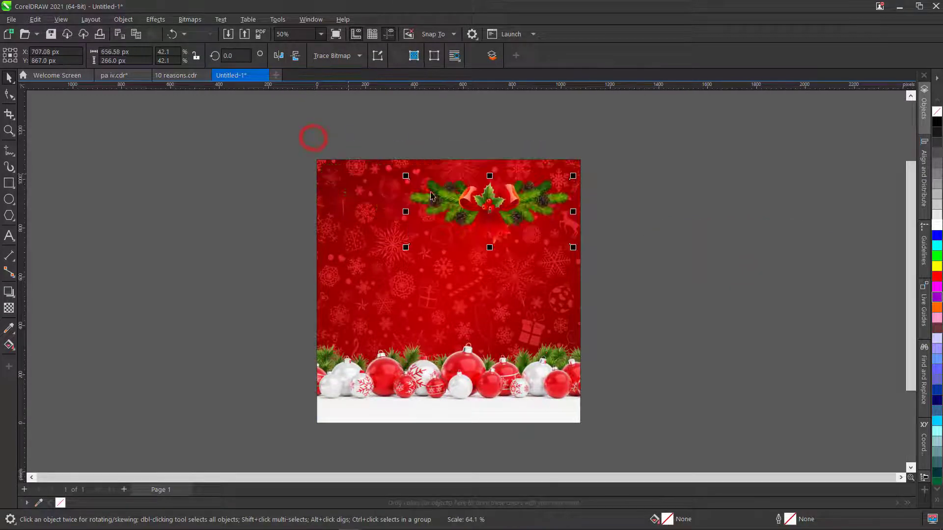
{"action": "left_click_drag", "start_coordinate": [491, 211], "coordinate": [444, 195]}
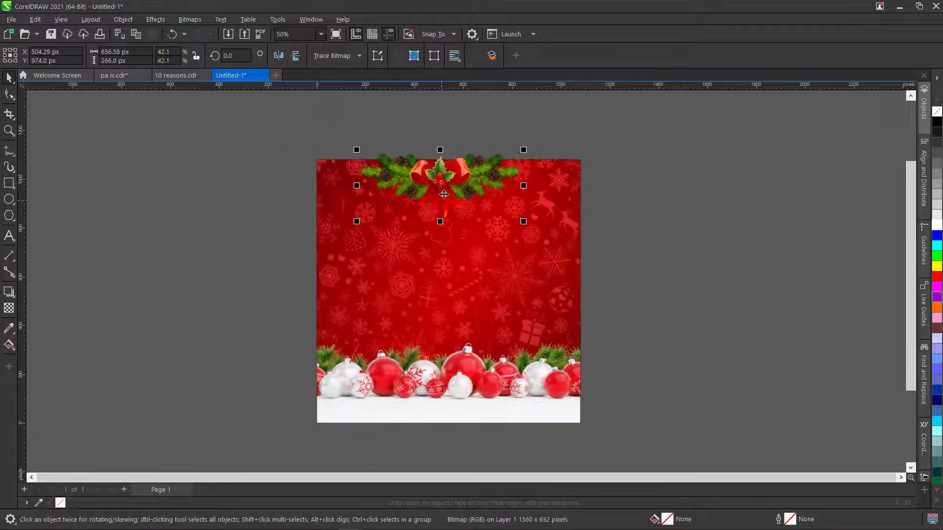
{"action": "mouse_move", "coordinate": [528, 229]}
{"action": "left_mouse_down"}
{"action": "mouse_move", "coordinate": [539, 215]}
{"action": "mouse_move", "coordinate": [542, 228]}
{"action": "left_mouse_up"}
{"action": "left_click", "coordinate": [744, 241]}
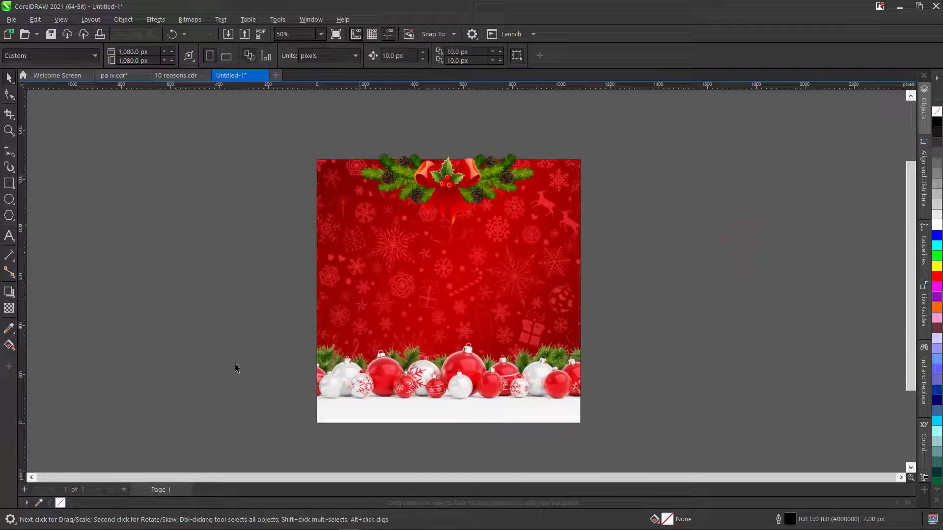
Step: Switch to the Chrome browser and examine the suggested Christmas images on the Pinpng garland page
{"action": "left_click", "coordinate": [192, 520]}
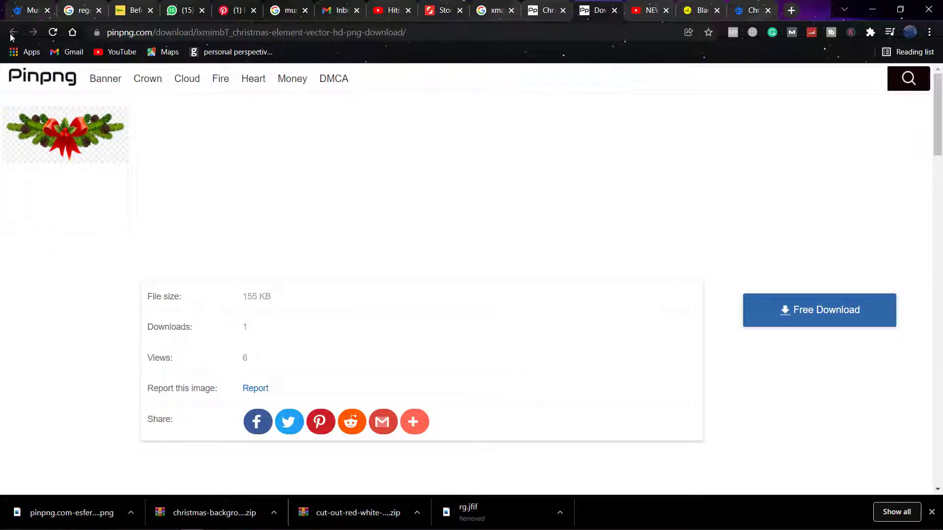
{"action": "left_click", "coordinate": [535, 16]}
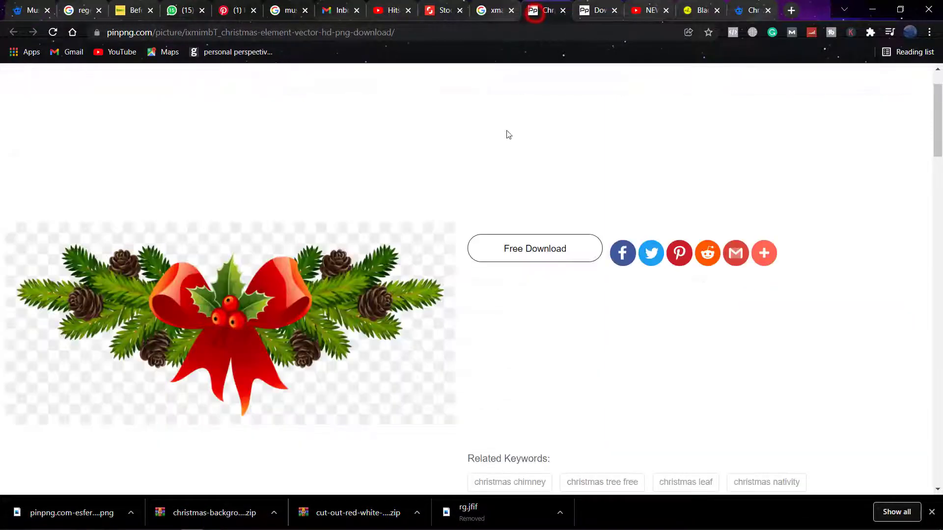
{"action": "scroll", "coordinate": [362, 288], "scroll_direction": "down", "scroll_amount": 5}
{"action": "scroll", "coordinate": [365, 288], "scroll_direction": "down", "scroll_amount": 5}
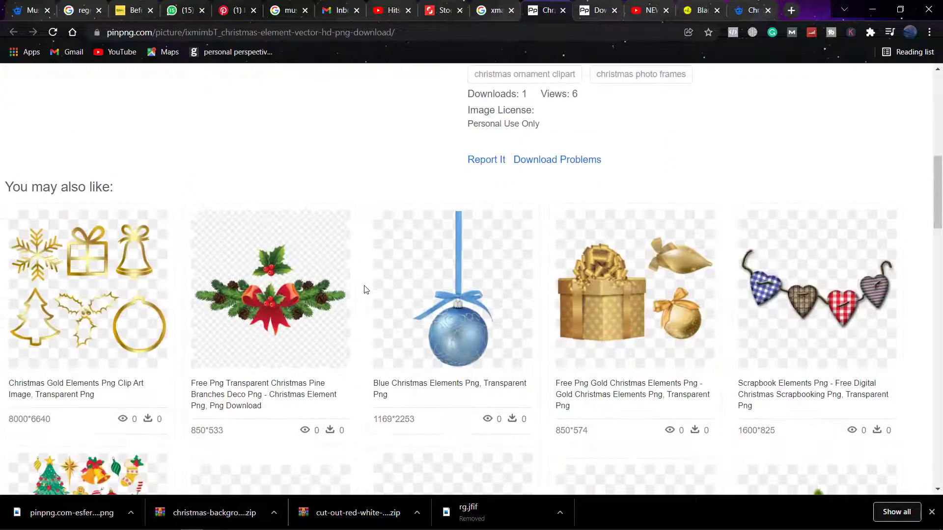
{"action": "scroll", "coordinate": [365, 289], "scroll_direction": "down", "scroll_amount": 7}
{"action": "scroll", "coordinate": [364, 289], "scroll_direction": "up", "scroll_amount": 15}
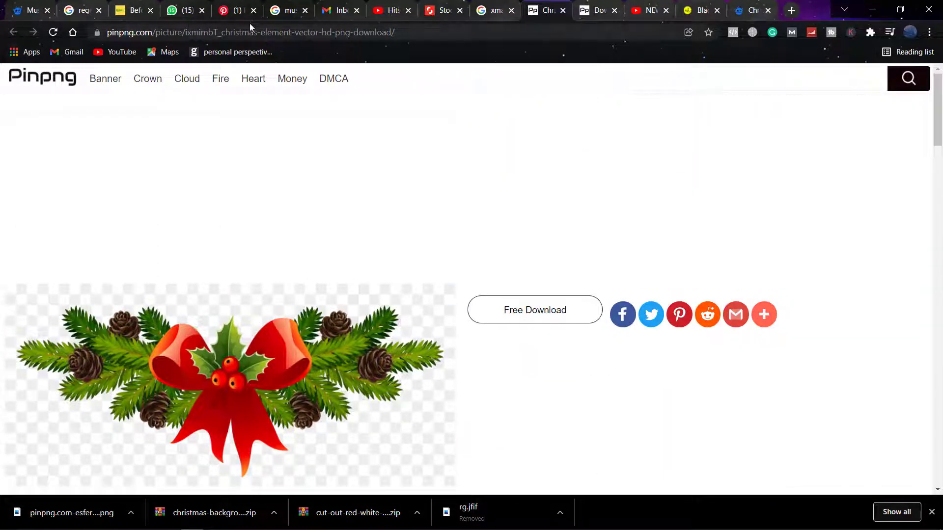
Step: Search Google Images for "xmas ball png" in place of the music cover mockup query
{"action": "left_click", "coordinate": [290, 10]}
{"action": "scroll", "coordinate": [173, 147], "scroll_direction": "up", "scroll_amount": 5}
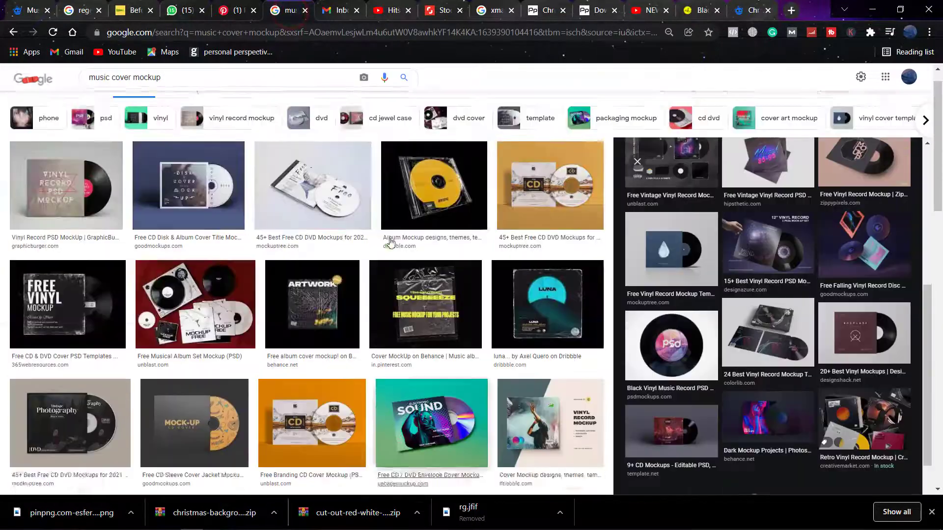
{"action": "triple_click", "coordinate": [172, 82]}
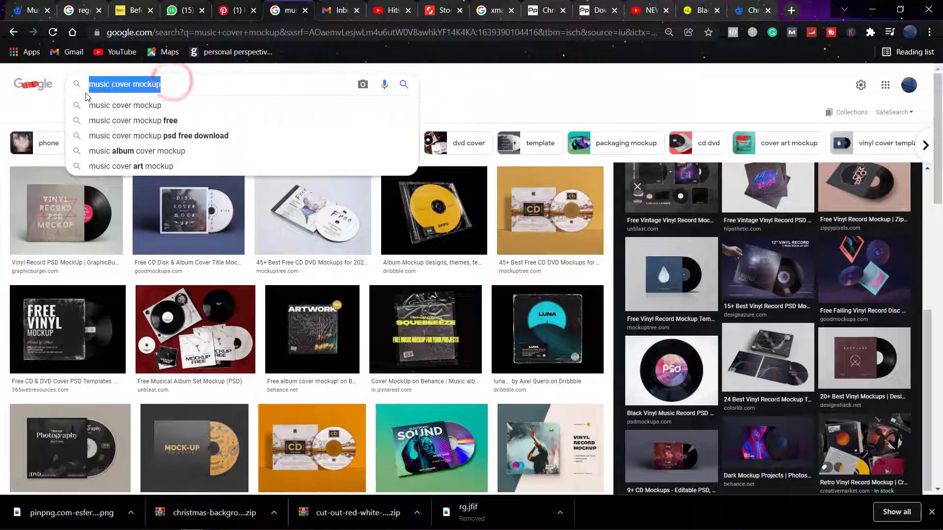
{"action": "type", "text": "x"}
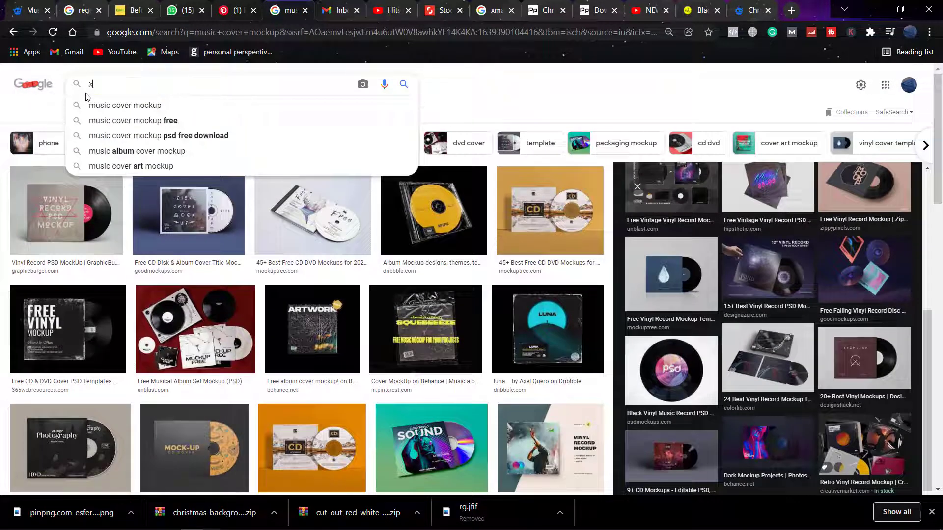
{"action": "type", "text": "mas b"}
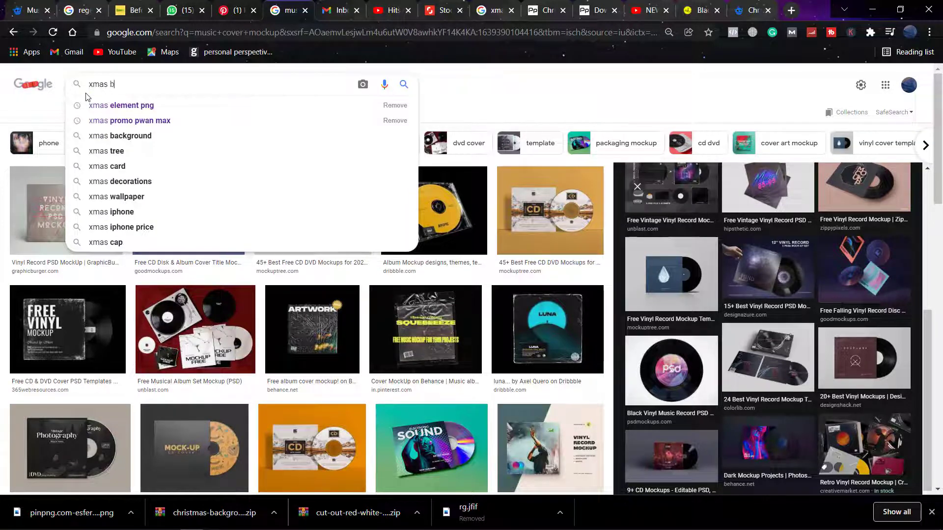
{"action": "type", "text": "all "}
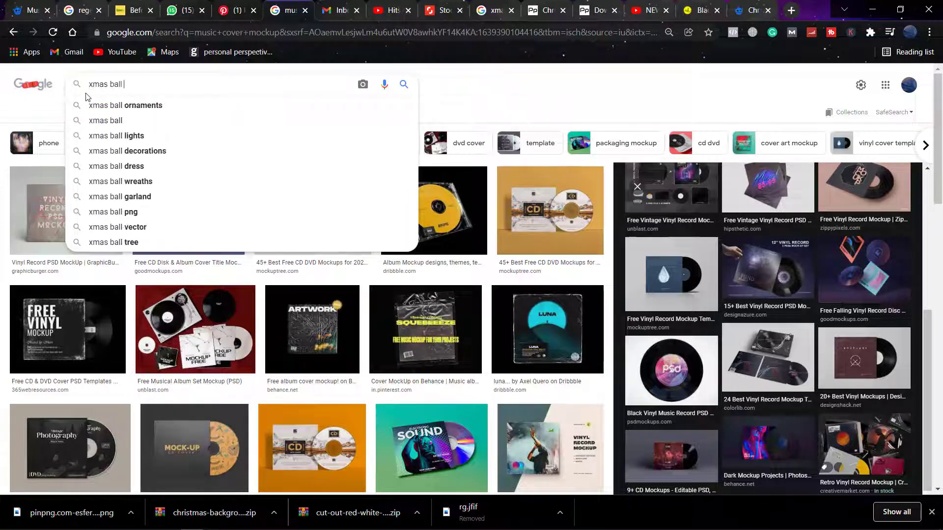
{"action": "type", "text": "pn"}
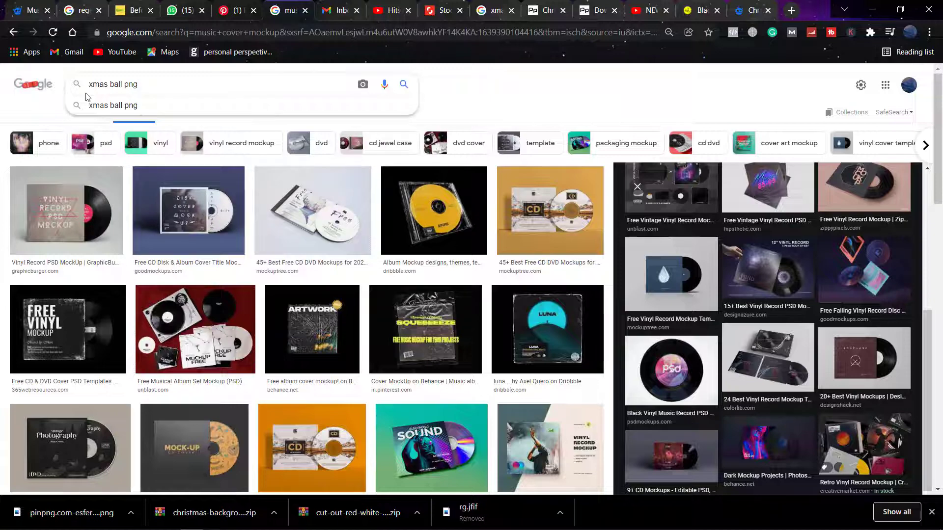
{"action": "type", "text": "g"}
{"action": "key", "text": "Return"}
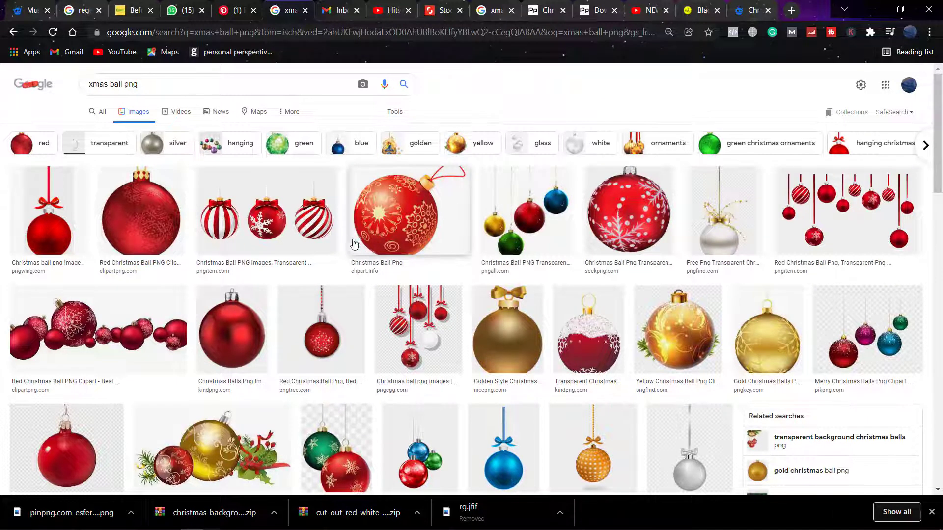
Step: Look through the Christmas ball image results for a suitable hanging ornament
{"action": "scroll", "coordinate": [321, 269], "scroll_direction": "down", "scroll_amount": 2}
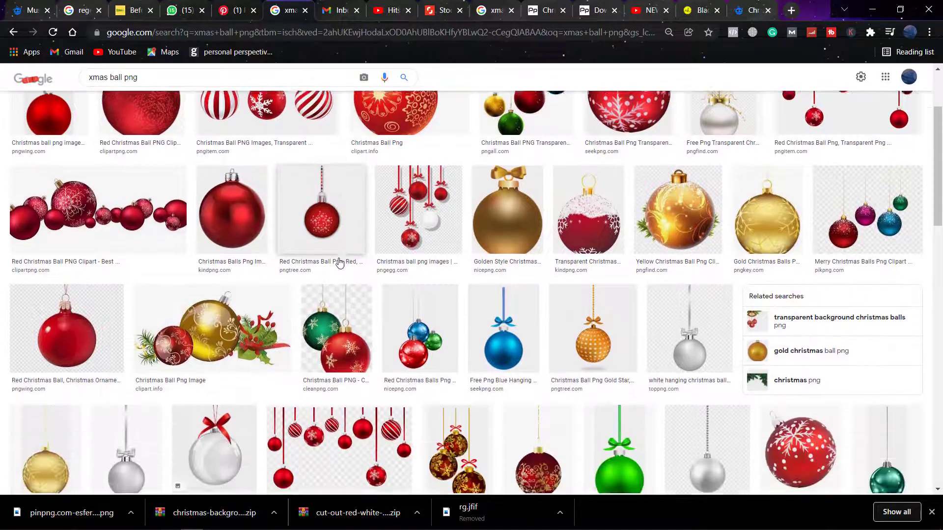
{"action": "scroll", "coordinate": [339, 262], "scroll_direction": "up", "scroll_amount": 2}
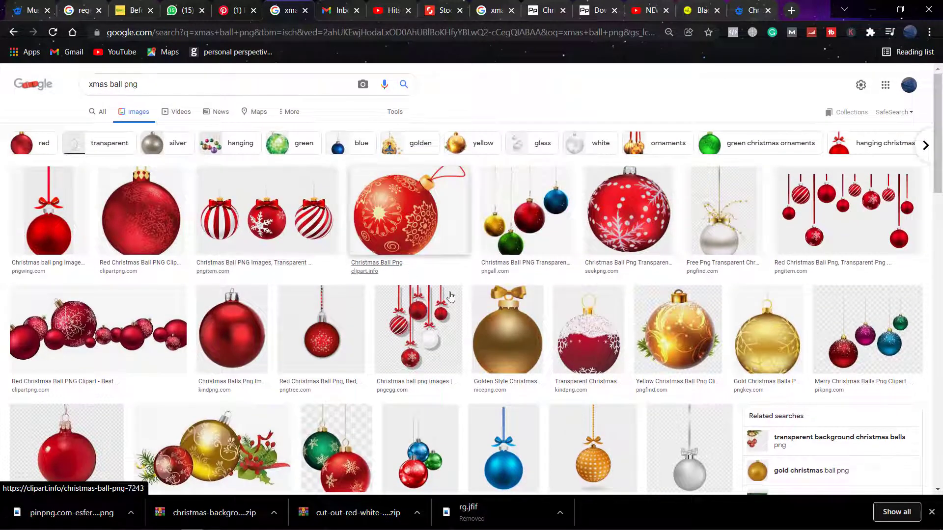
{"action": "scroll", "coordinate": [450, 296], "scroll_direction": "down", "scroll_amount": 3}
{"action": "scroll", "coordinate": [450, 296], "scroll_direction": "down", "scroll_amount": 2}
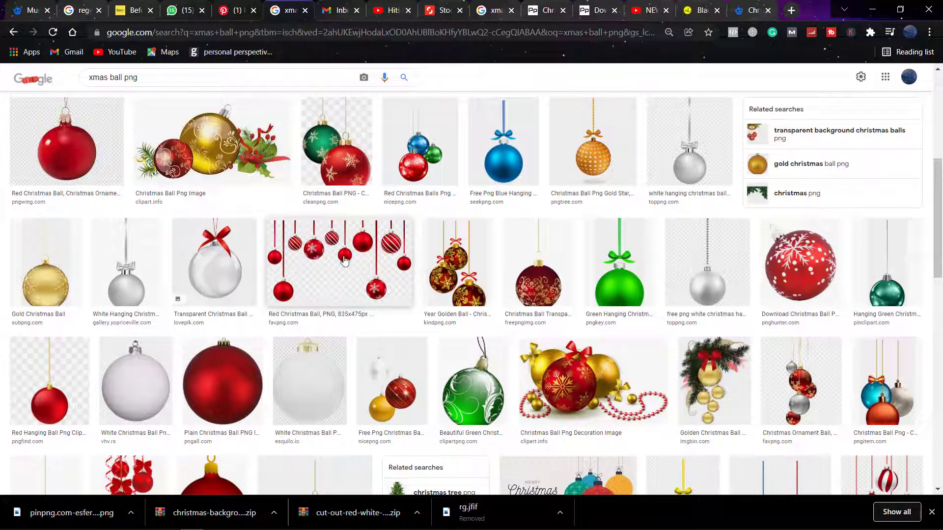
{"action": "scroll", "coordinate": [343, 262], "scroll_direction": "up", "scroll_amount": 1}
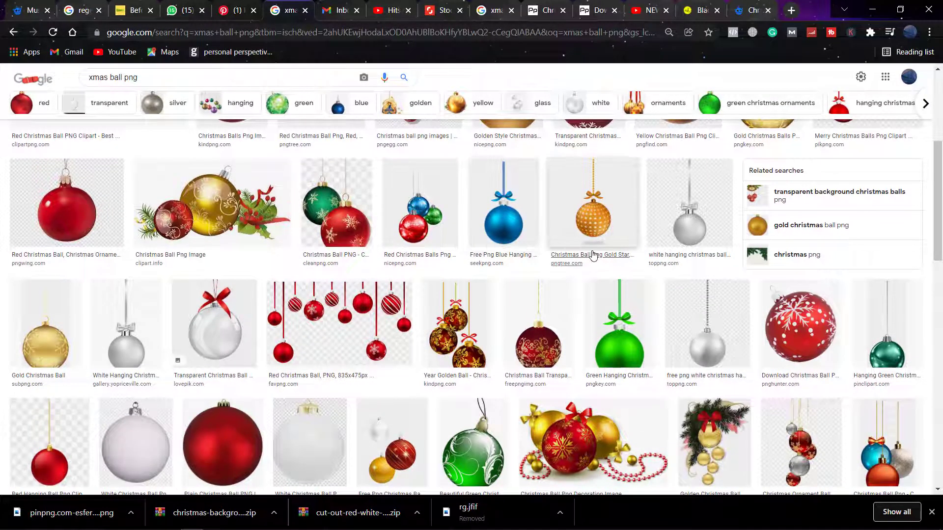
{"action": "scroll", "coordinate": [204, 279], "scroll_direction": "down", "scroll_amount": 3}
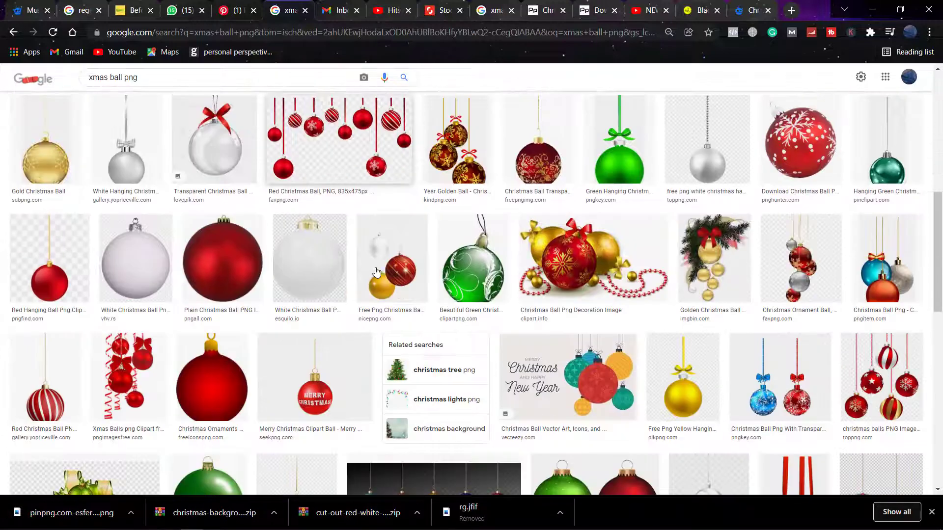
{"action": "scroll", "coordinate": [204, 279], "scroll_direction": "down", "scroll_amount": 3}
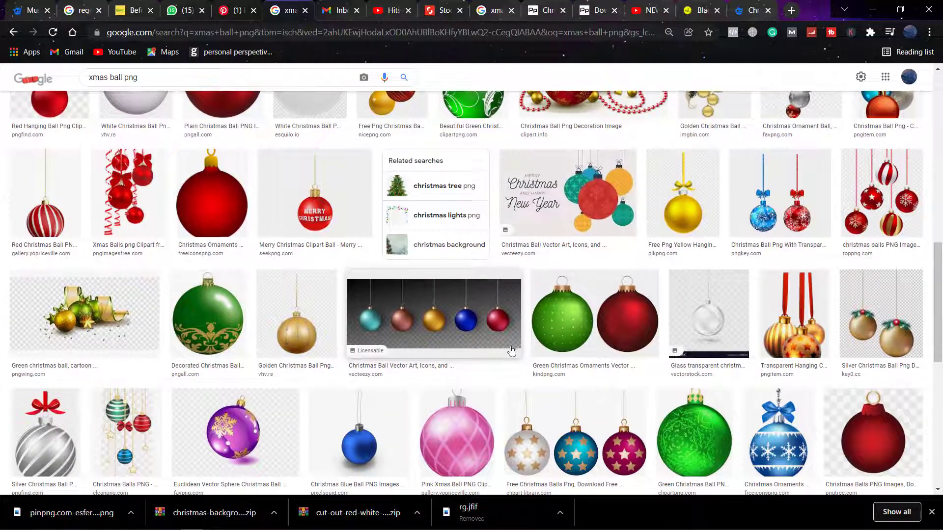
{"action": "scroll", "coordinate": [511, 350], "scroll_direction": "down", "scroll_amount": 1}
{"action": "scroll", "coordinate": [511, 350], "scroll_direction": "down", "scroll_amount": 3}
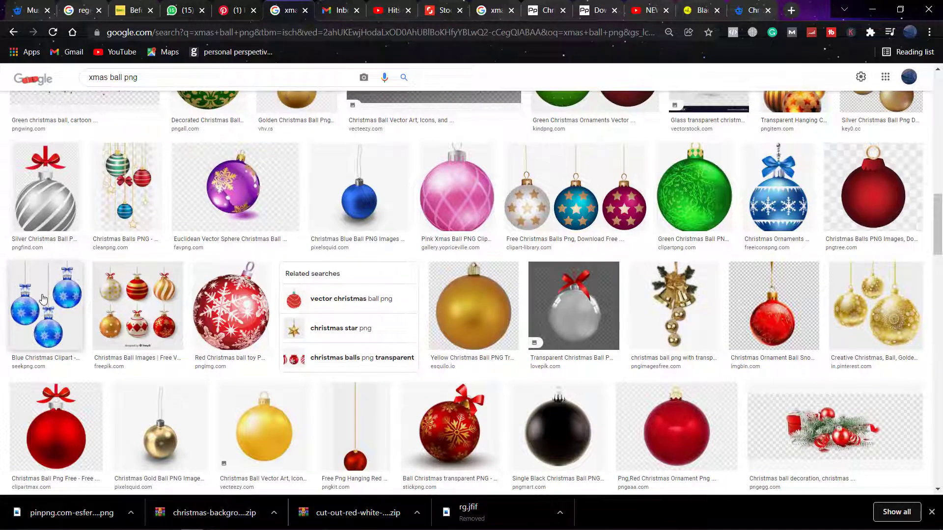
Step: Open the preview of the silver striped Christmas ball with the red bow and examine its related images
{"action": "left_click", "coordinate": [43, 181]}
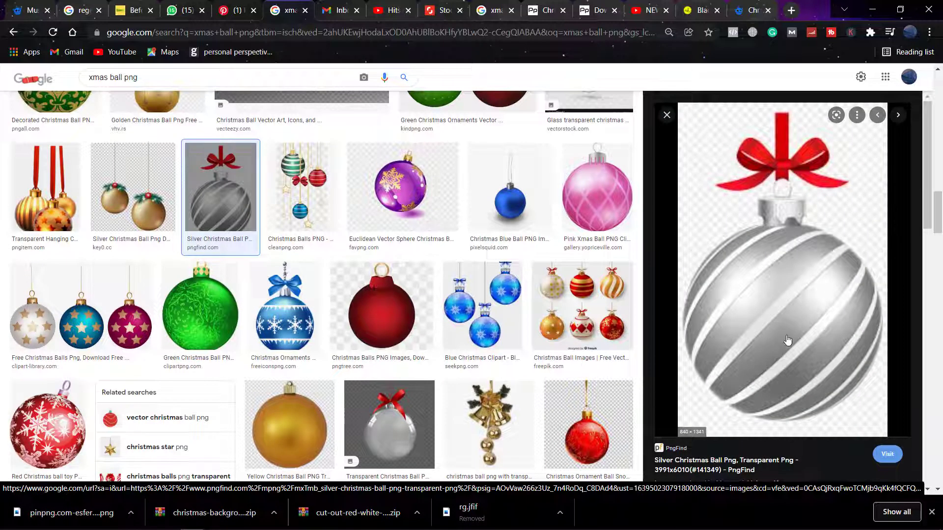
{"action": "scroll", "coordinate": [787, 339], "scroll_direction": "down", "scroll_amount": 1}
{"action": "scroll", "coordinate": [787, 340], "scroll_direction": "down", "scroll_amount": 5}
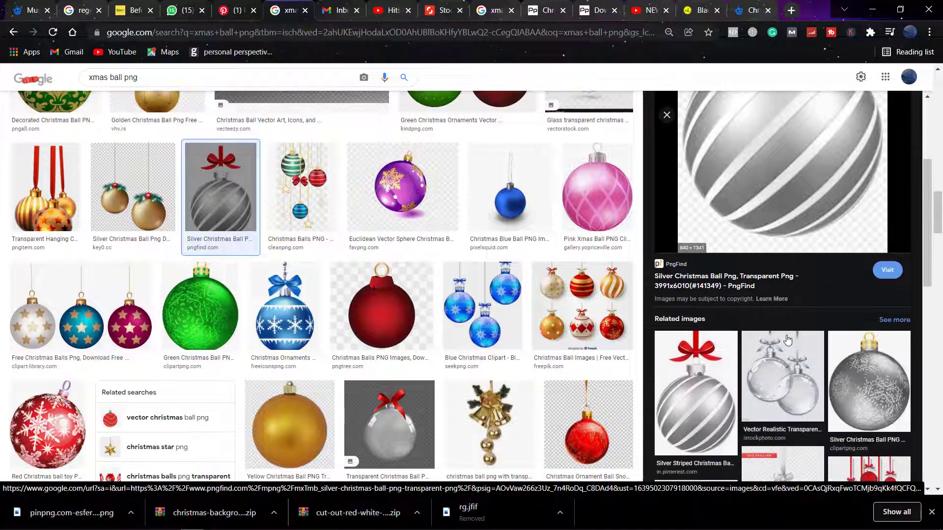
Step: Open the FreeIconsPNG source page of the silver Christmas ball with the gold bow from the related images
{"action": "scroll", "coordinate": [787, 339], "scroll_direction": "down", "scroll_amount": 3}
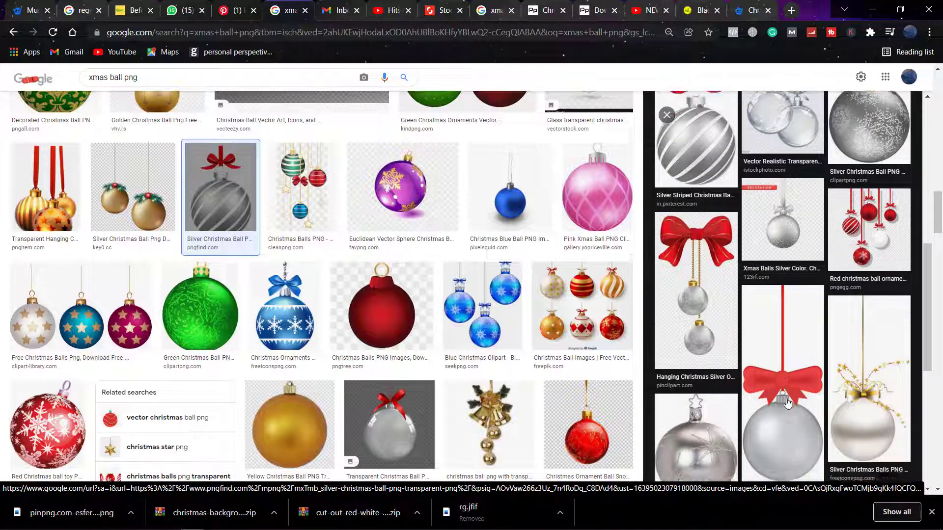
{"action": "left_click", "coordinate": [879, 372]}
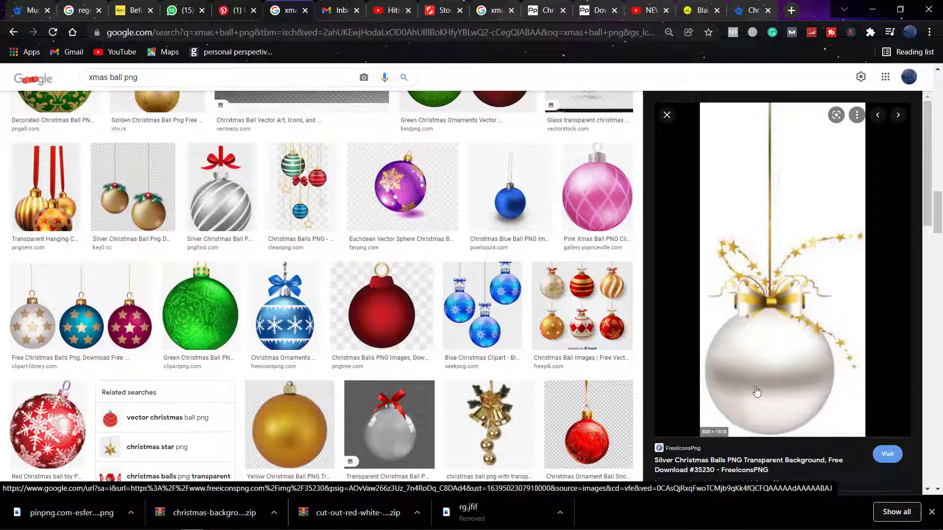
{"action": "left_click", "coordinate": [886, 454]}
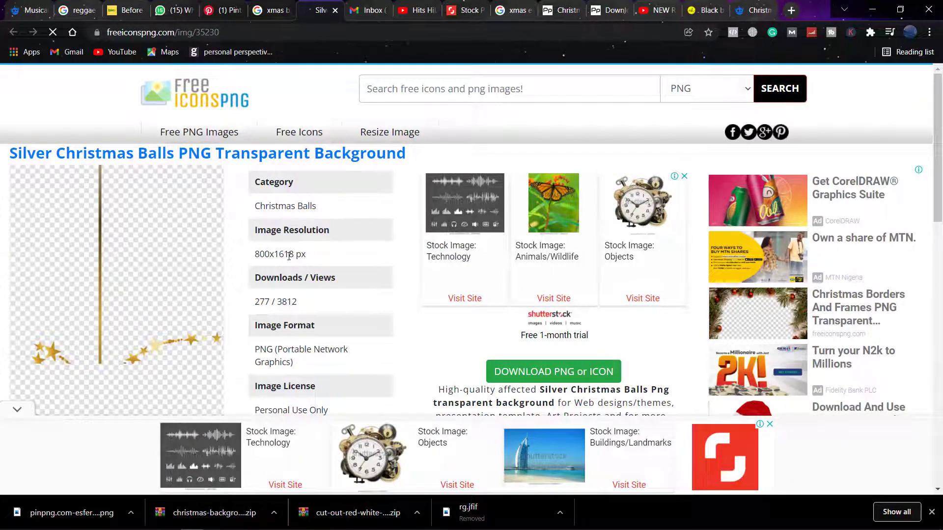
Step: Try to download the Silver Christmas Balls PNG from FreeIconsPNG, dismissing the advert and the site alert
{"action": "scroll", "coordinate": [148, 324], "scroll_direction": "down", "scroll_amount": 3}
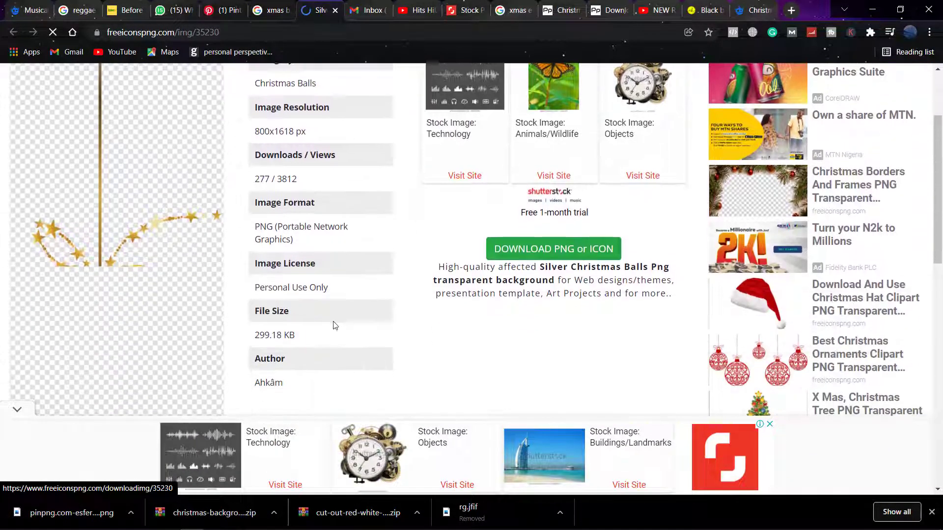
{"action": "left_click", "coordinate": [539, 251]}
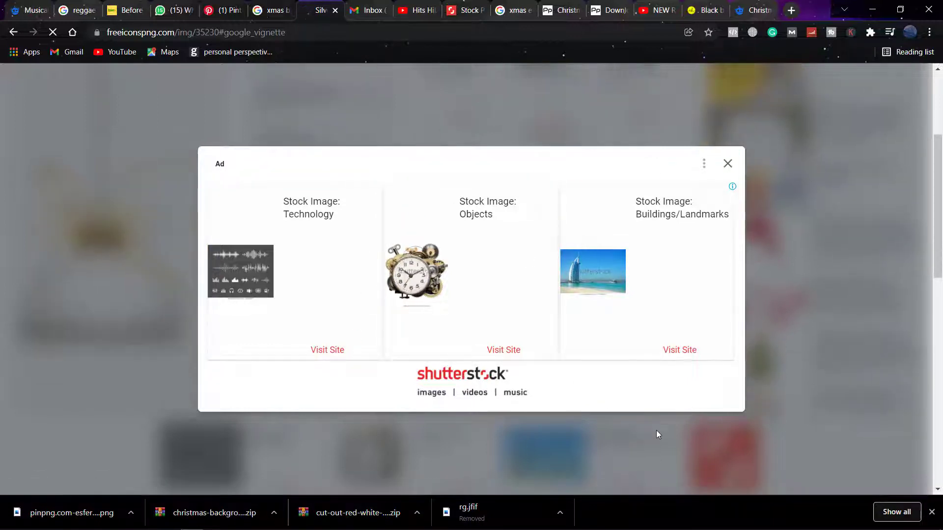
{"action": "left_click", "coordinate": [727, 165]}
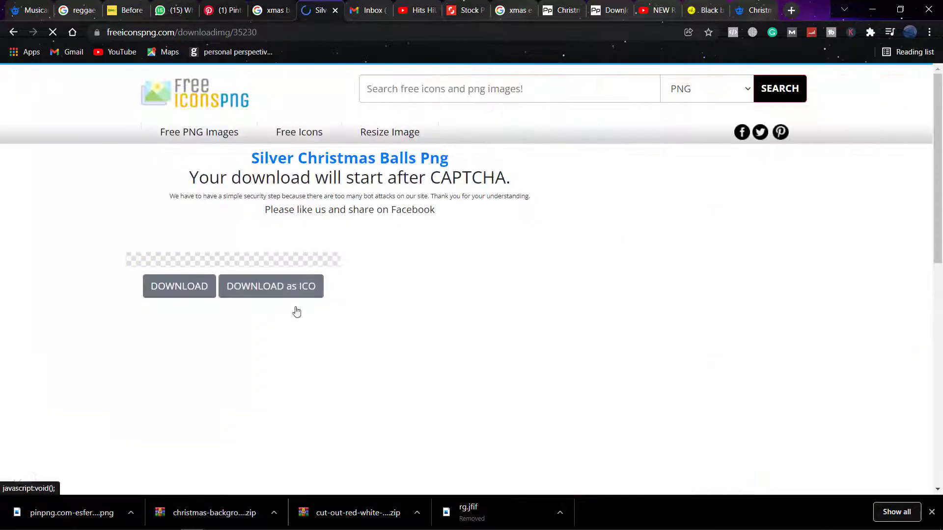
{"action": "scroll", "coordinate": [275, 329], "scroll_direction": "down", "scroll_amount": 4}
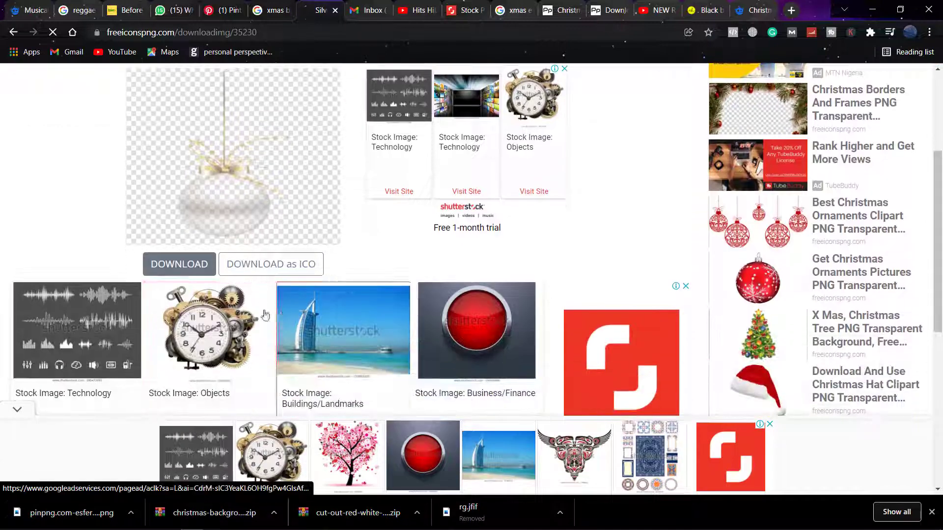
{"action": "left_click", "coordinate": [192, 267]}
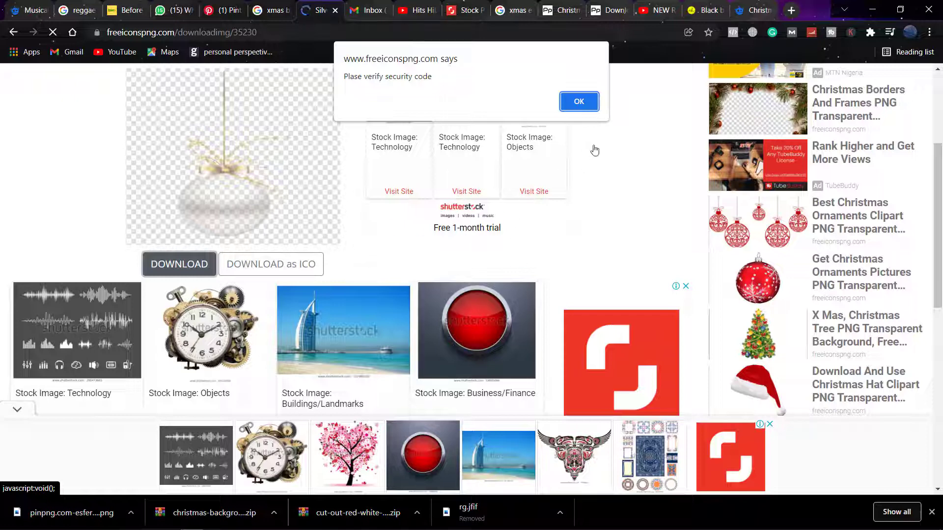
{"action": "left_click", "coordinate": [579, 106]}
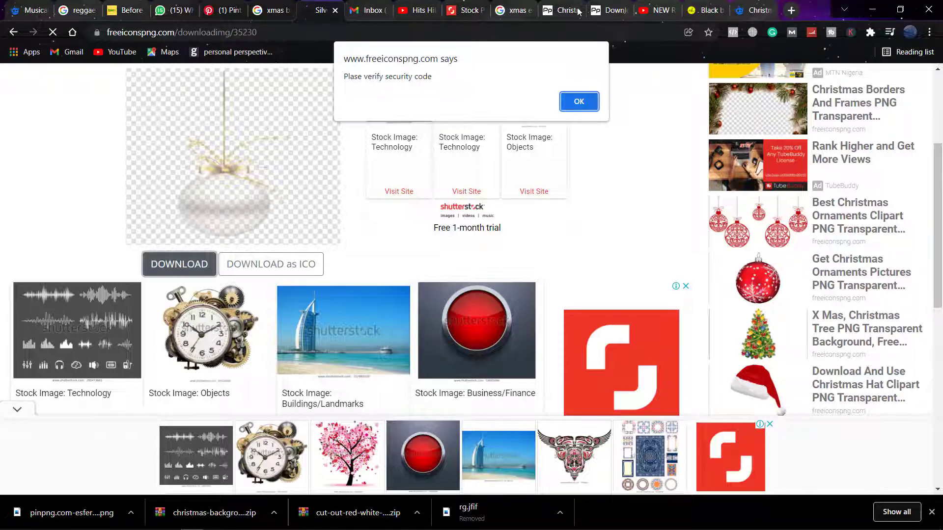
Step: Return to the Pinpng garland page and open the Blue Christmas Elements ornament from its suggested images
{"action": "left_click", "coordinate": [547, 10]}
{"action": "scroll", "coordinate": [315, 263], "scroll_direction": "down", "scroll_amount": 8}
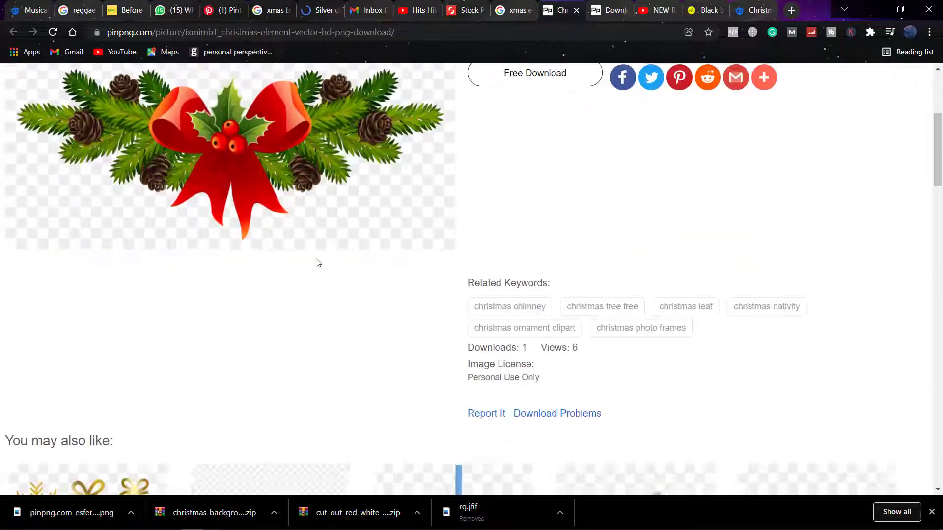
{"action": "scroll", "coordinate": [317, 265], "scroll_direction": "down", "scroll_amount": 3}
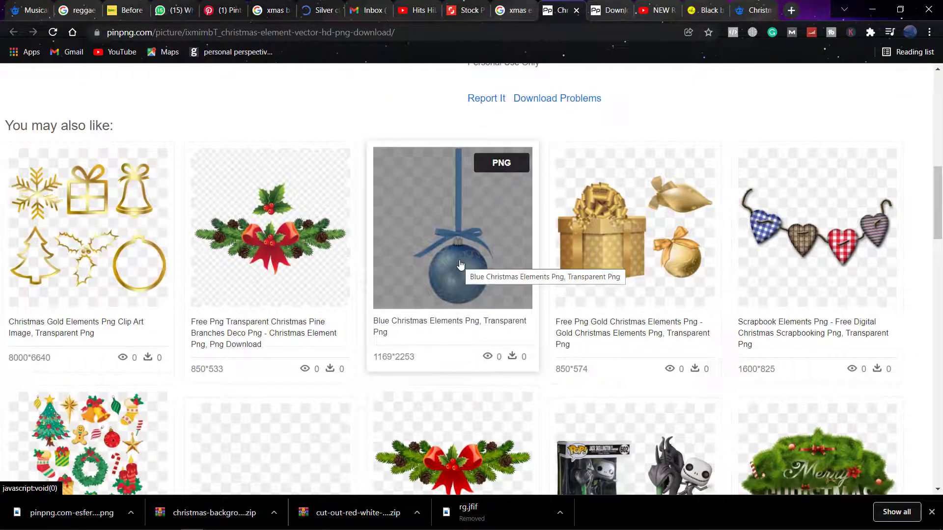
{"action": "scroll", "coordinate": [460, 266], "scroll_direction": "down", "scroll_amount": 3}
{"action": "left_click", "coordinate": [442, 148]}
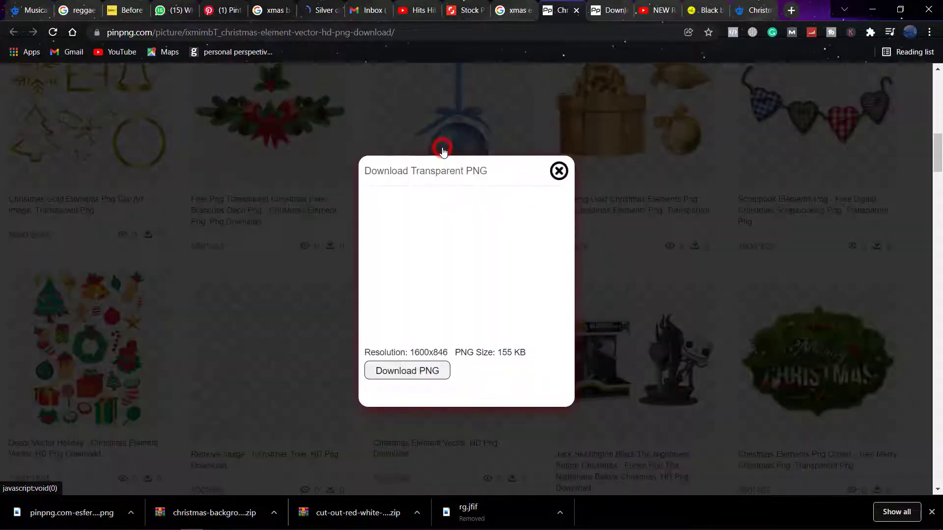
{"action": "left_click", "coordinate": [427, 372]}
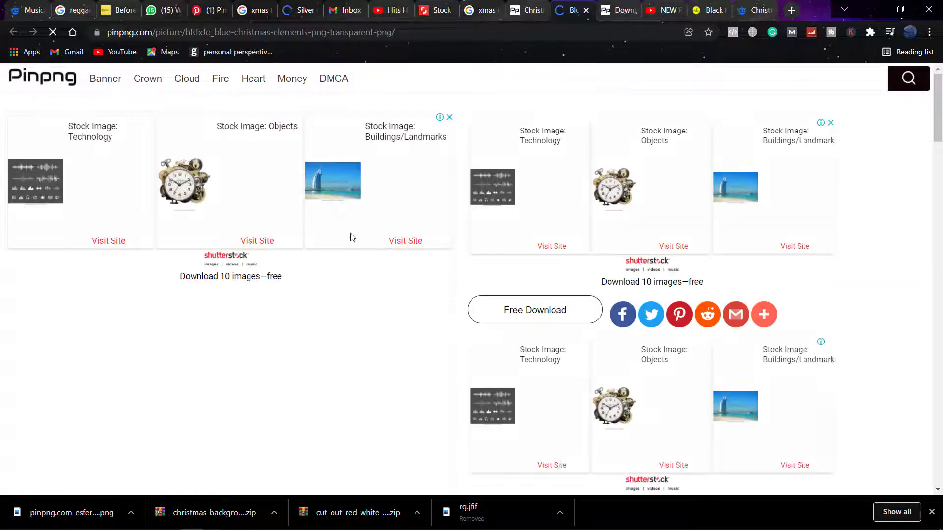
Step: Download the blue Christmas ball PNG from Pinpng and save it to the Desktop as pinpng.com-christmas-ribbon-png-312470.png
{"action": "scroll", "coordinate": [480, 263], "scroll_direction": "down", "scroll_amount": 3}
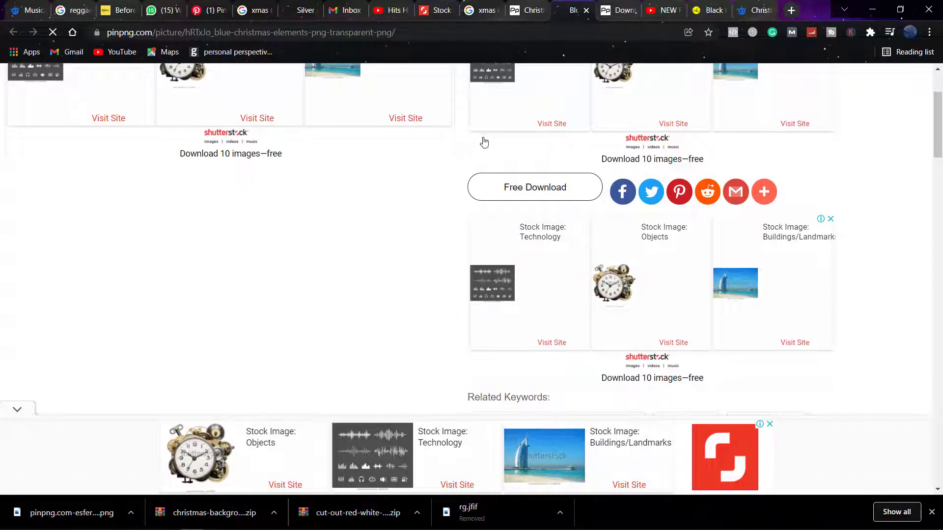
{"action": "scroll", "coordinate": [528, 228], "scroll_direction": "down", "scroll_amount": 10}
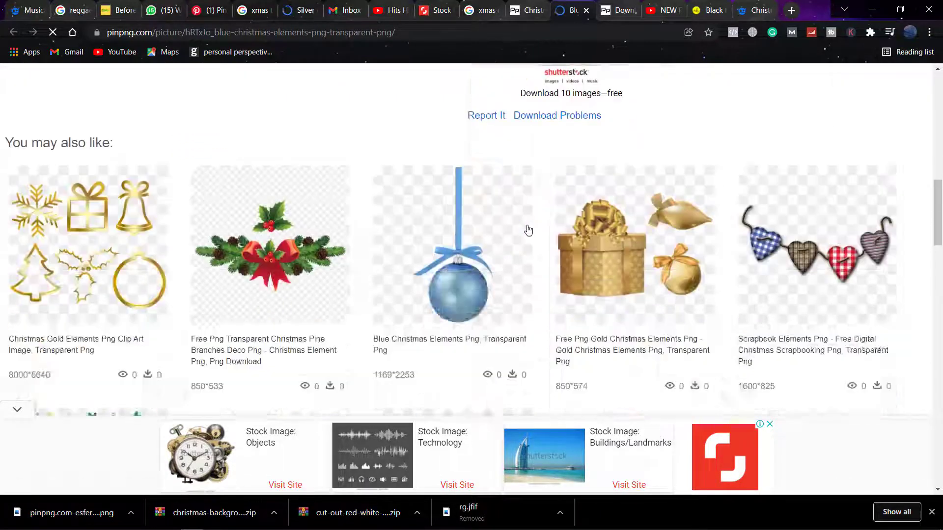
{"action": "scroll", "coordinate": [528, 230], "scroll_direction": "down", "scroll_amount": 2}
{"action": "scroll", "coordinate": [528, 229], "scroll_direction": "down", "scroll_amount": 2}
{"action": "scroll", "coordinate": [528, 230], "scroll_direction": "up", "scroll_amount": 15}
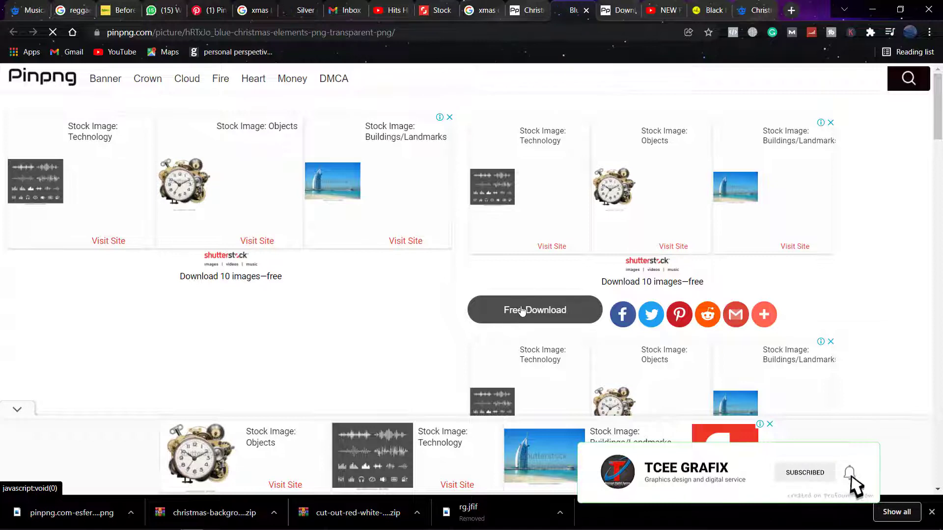
{"action": "left_click", "coordinate": [522, 310]}
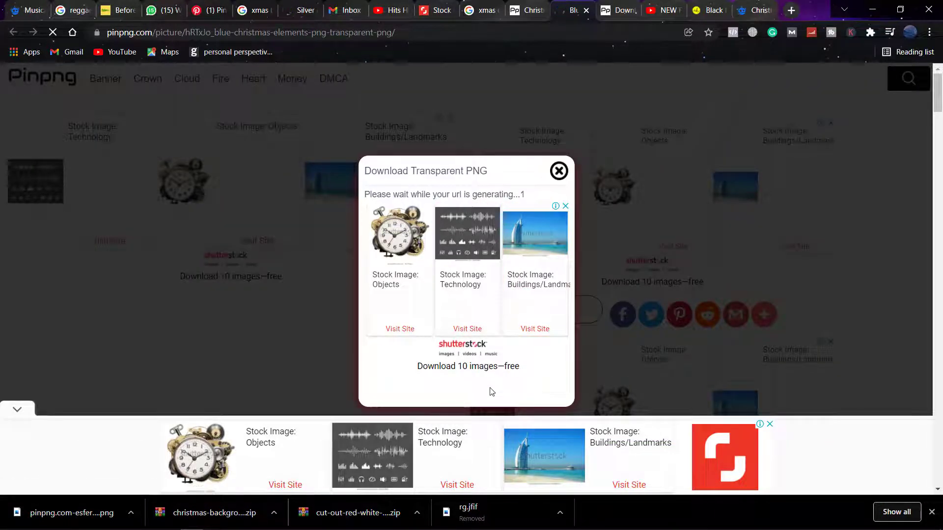
{"action": "left_click", "coordinate": [444, 399]}
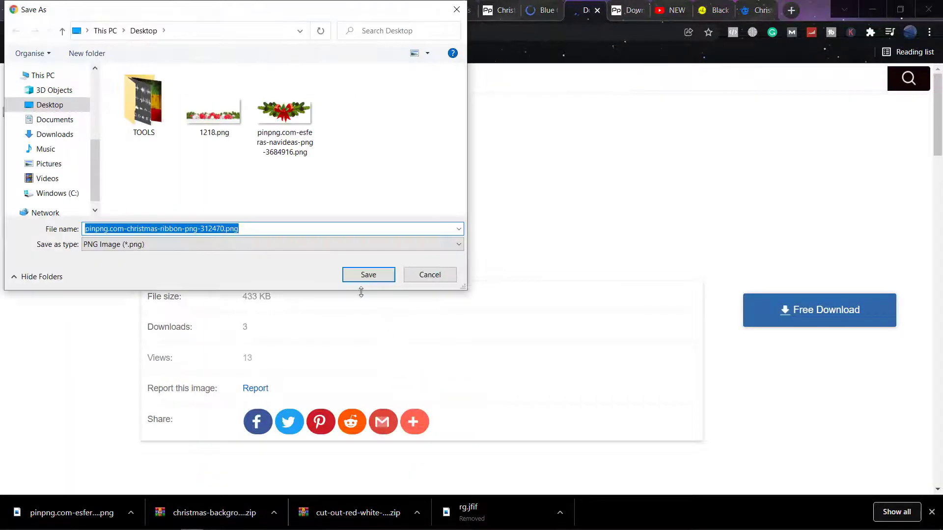
{"action": "left_click", "coordinate": [366, 275]}
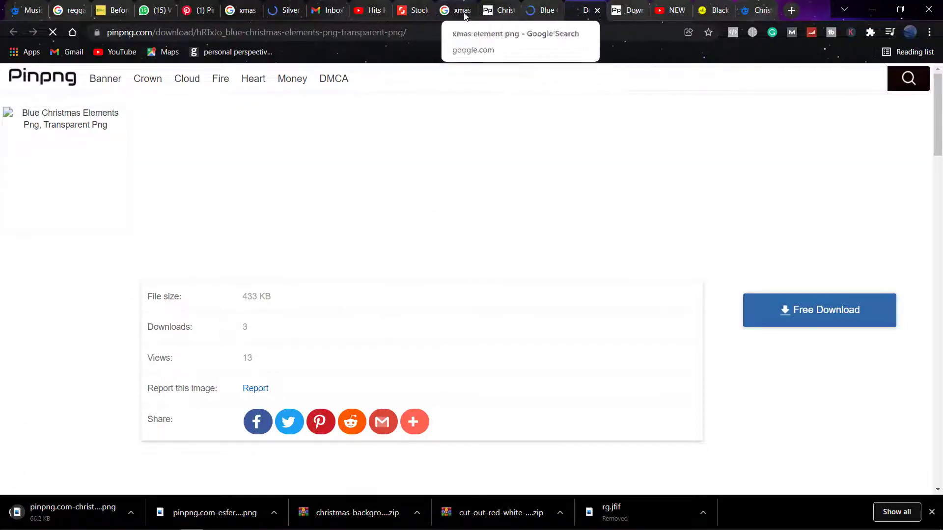
Step: Return to the "xmas element png" image results and look through them for further Christmas decorations
{"action": "left_click", "coordinate": [452, 10]}
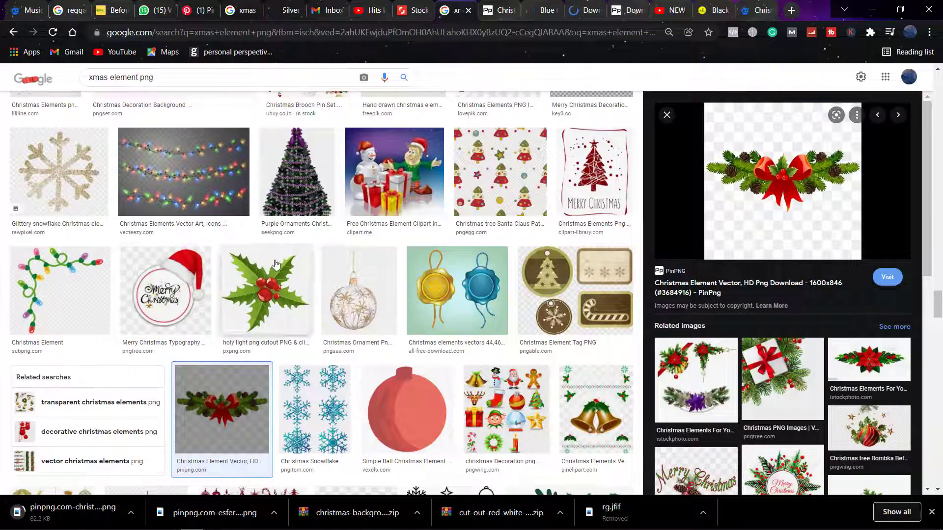
{"action": "scroll", "coordinate": [373, 285], "scroll_direction": "down", "scroll_amount": 4}
{"action": "scroll", "coordinate": [465, 319], "scroll_direction": "down", "scroll_amount": 4}
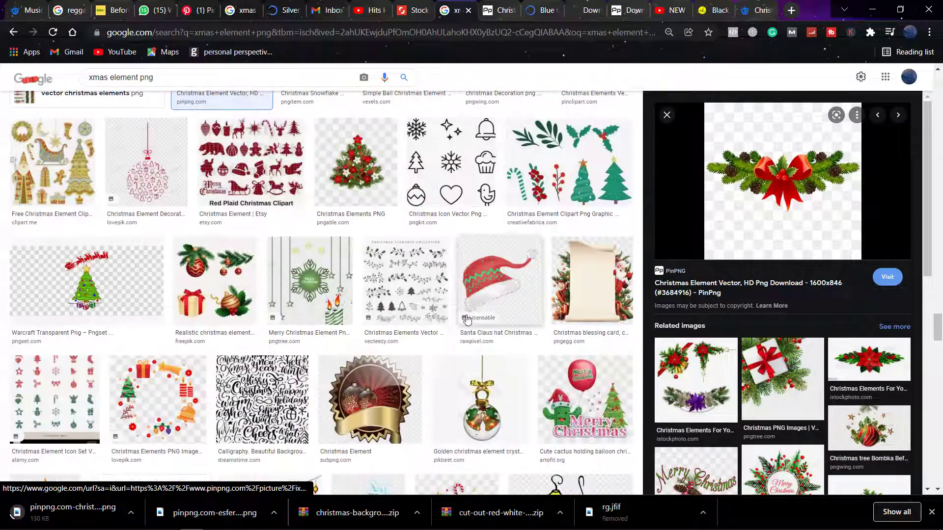
{"action": "scroll", "coordinate": [724, 362], "scroll_direction": "down", "scroll_amount": 5}
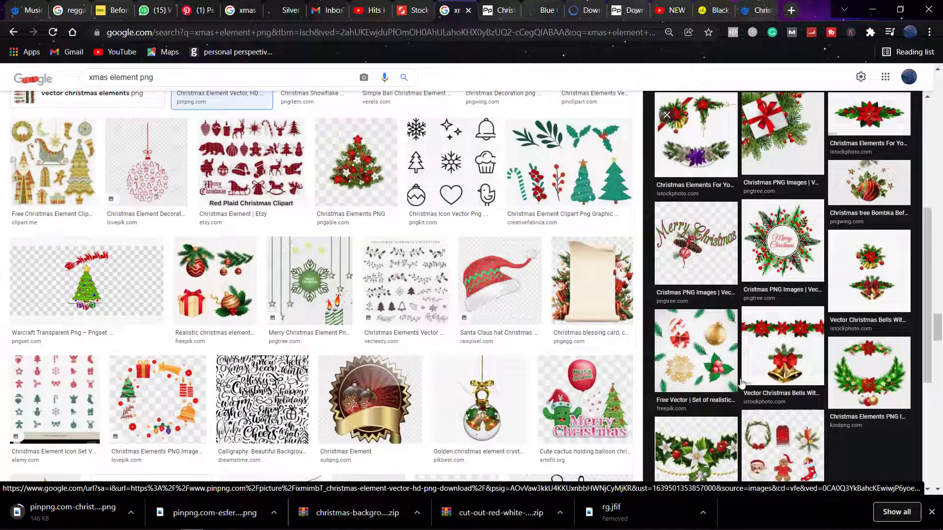
{"action": "scroll", "coordinate": [452, 314], "scroll_direction": "down", "scroll_amount": 4}
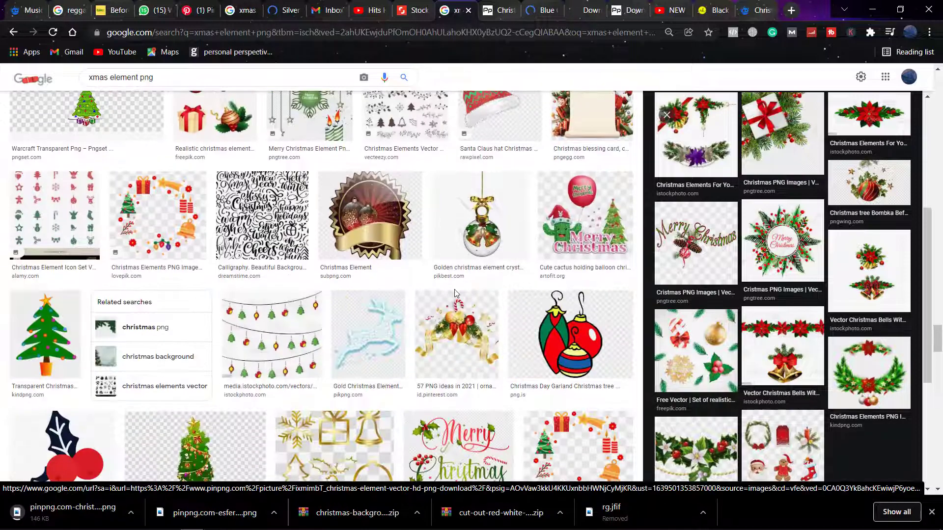
{"action": "scroll", "coordinate": [456, 293], "scroll_direction": "down", "scroll_amount": 5}
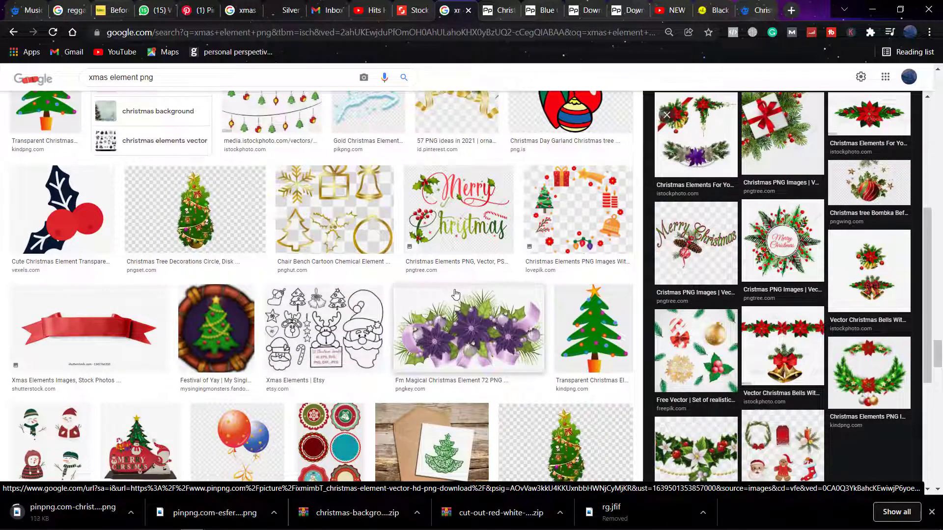
{"action": "scroll", "coordinate": [456, 293], "scroll_direction": "down", "scroll_amount": 6}
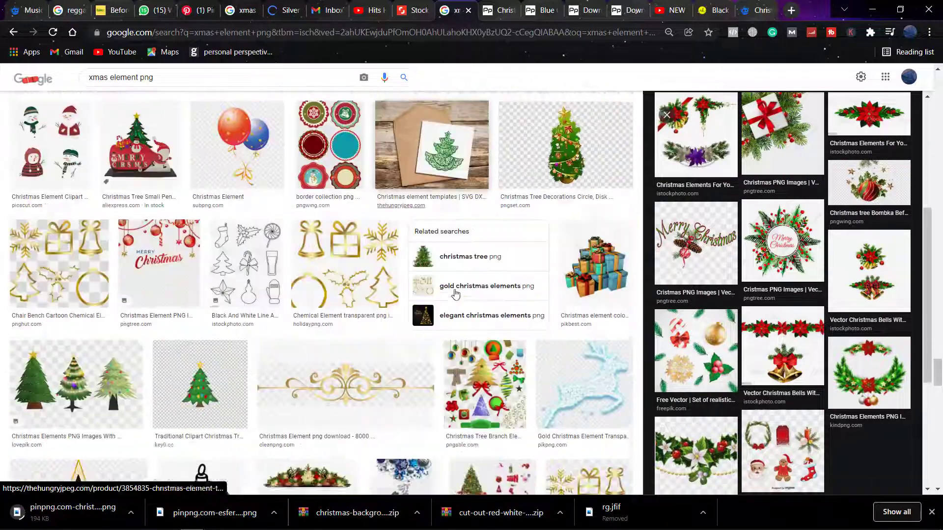
{"action": "scroll", "coordinate": [324, 202], "scroll_direction": "up", "scroll_amount": 7}
{"action": "scroll", "coordinate": [324, 201], "scroll_direction": "up", "scroll_amount": 15}
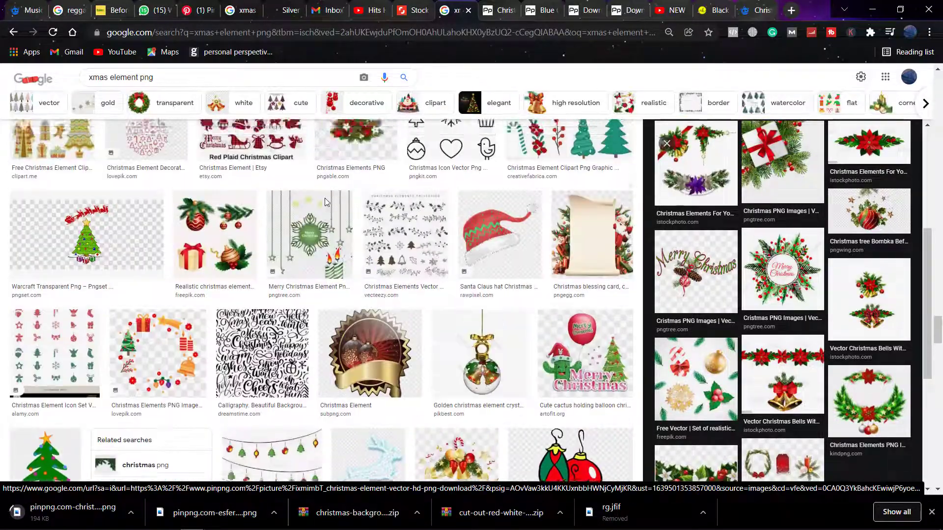
{"action": "scroll", "coordinate": [324, 201], "scroll_direction": "up", "scroll_amount": 8}
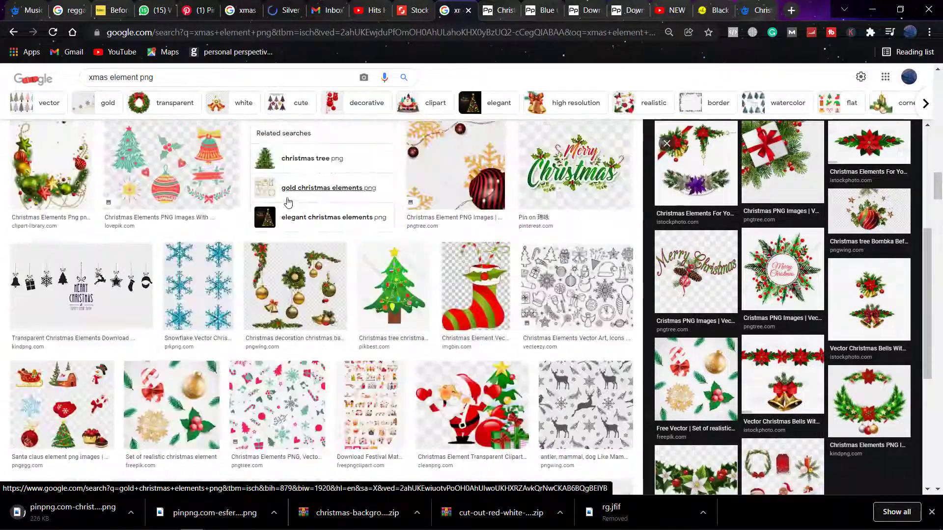
Step: Search Google Images for "christmas font" in place of the xmas element query
{"action": "left_click_drag", "start_coordinate": [169, 77], "coordinate": [89, 95]}
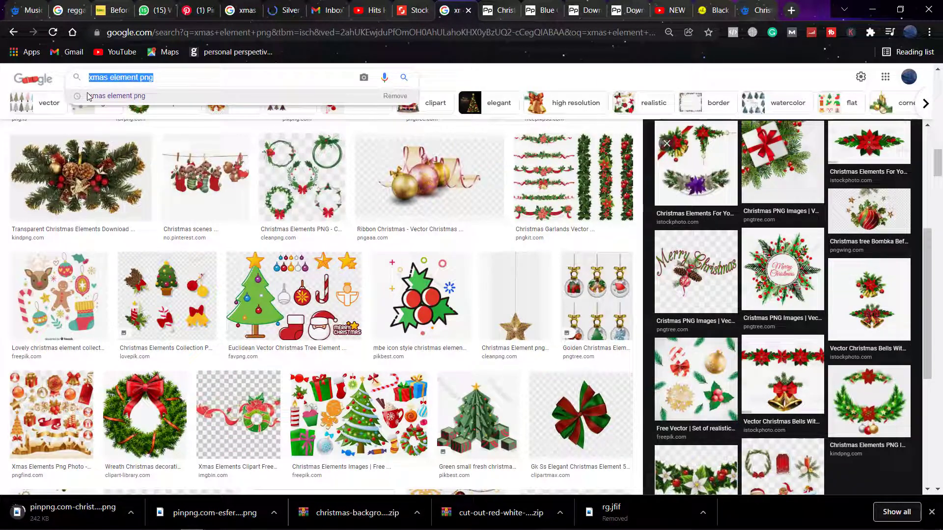
{"action": "type", "text": "c"}
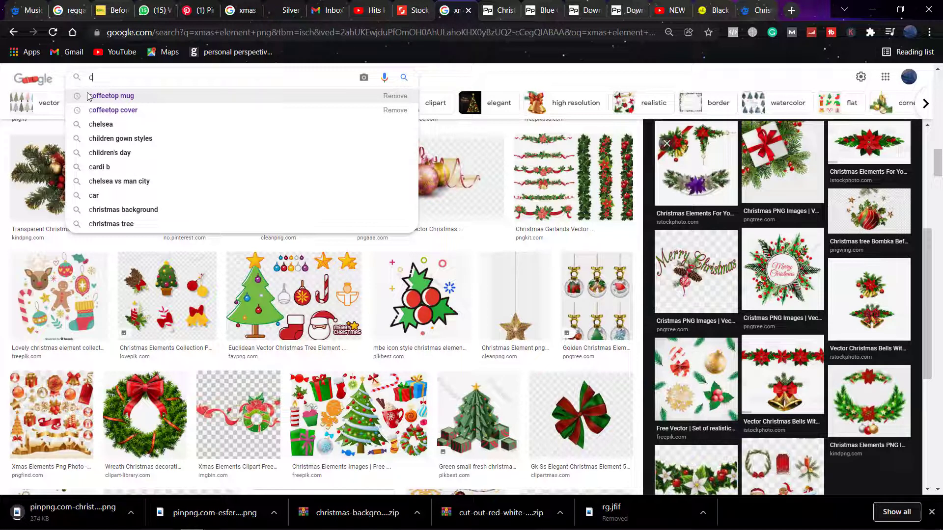
{"action": "type", "text": "hrist"}
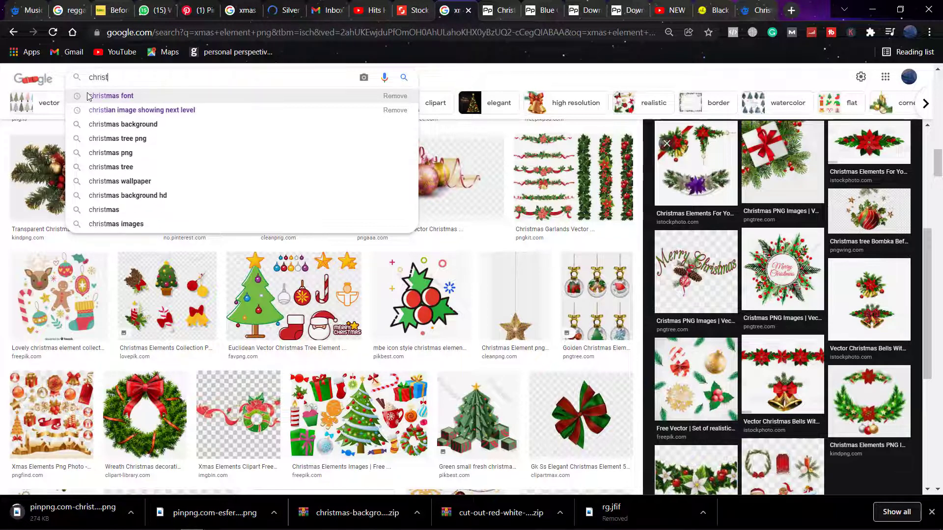
{"action": "type", "text": "mas"}
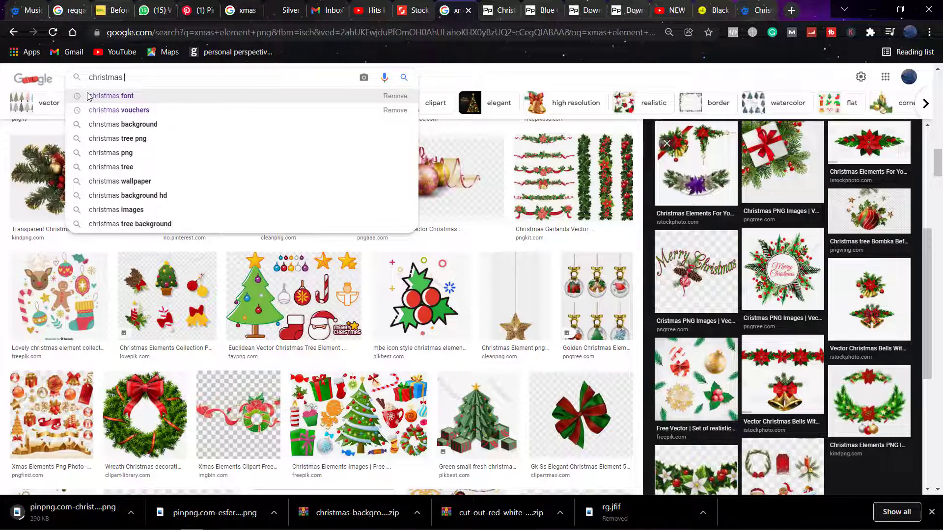
{"action": "left_click", "coordinate": [124, 102]}
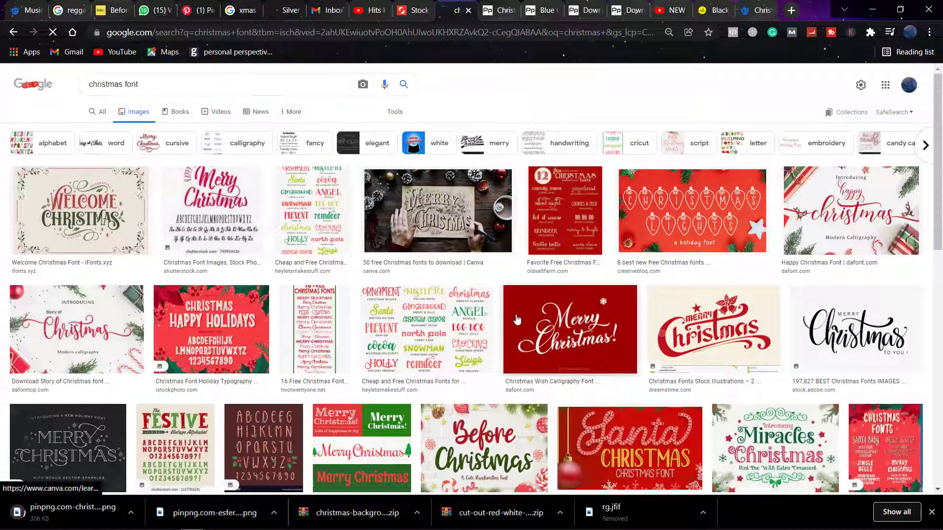
Step: Look through the "christmas font" image results for a suitable Merry Christmas lettering style
{"action": "scroll", "coordinate": [728, 306], "scroll_direction": "down", "scroll_amount": 3}
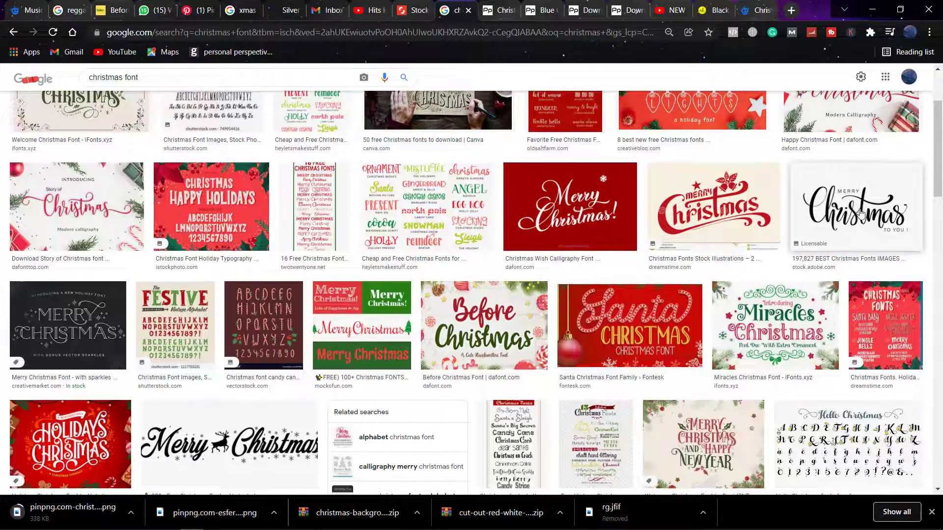
{"action": "scroll", "coordinate": [770, 222], "scroll_direction": "down", "scroll_amount": 8}
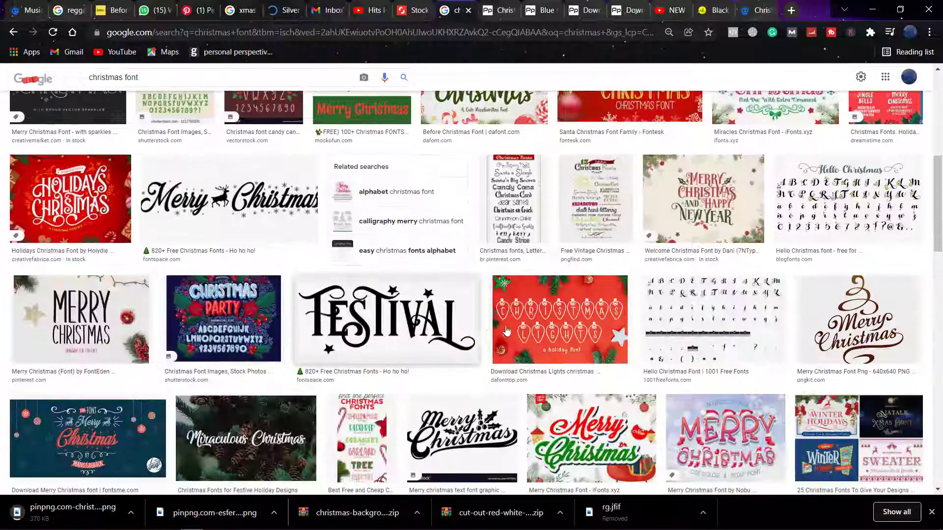
{"action": "scroll", "coordinate": [539, 336], "scroll_direction": "down", "scroll_amount": 1}
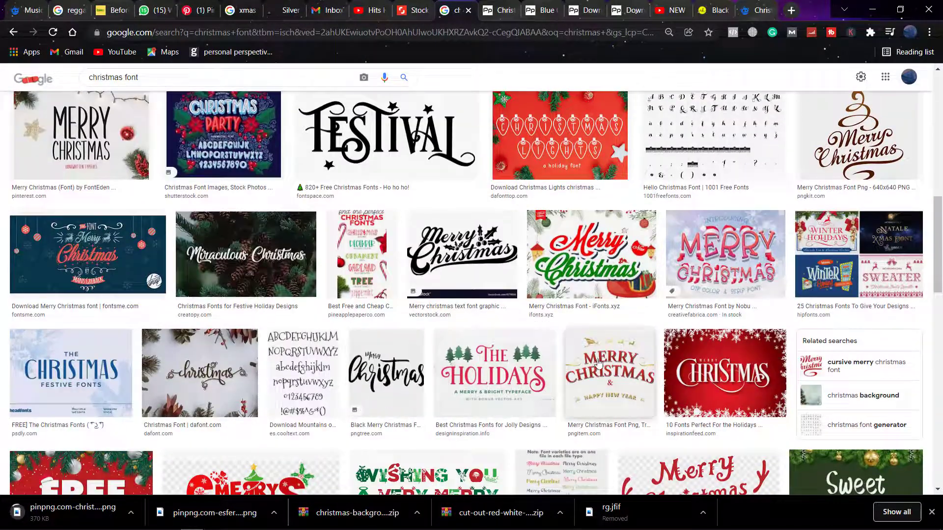
{"action": "scroll", "coordinate": [595, 368], "scroll_direction": "down", "scroll_amount": 3}
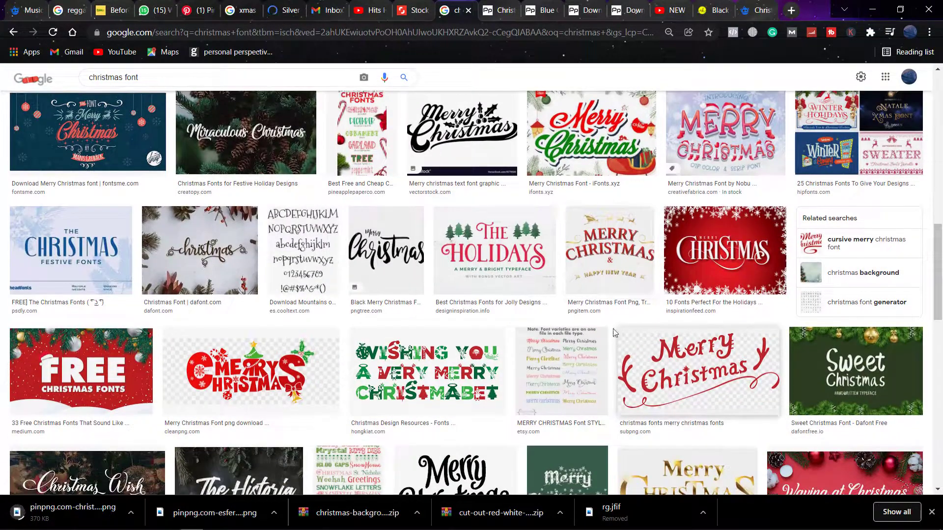
{"action": "scroll", "coordinate": [457, 296], "scroll_direction": "down", "scroll_amount": 2}
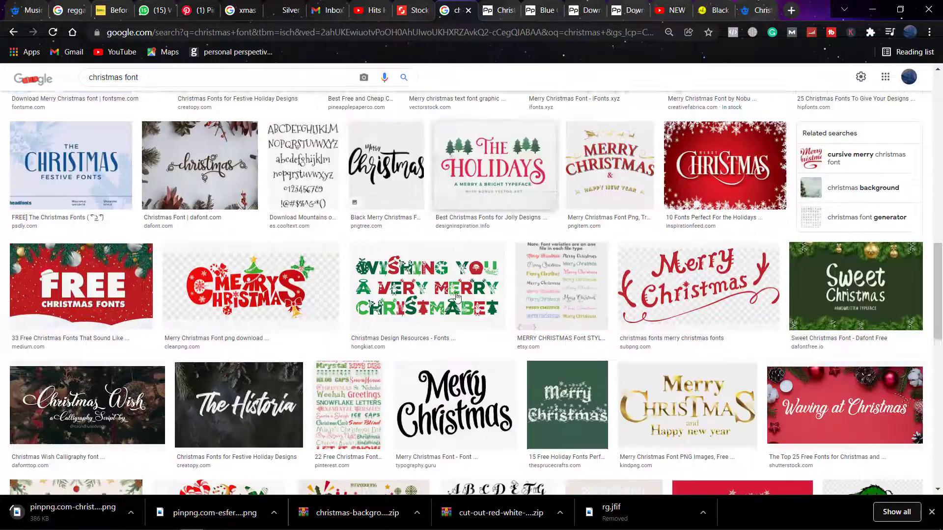
{"action": "scroll", "coordinate": [457, 296], "scroll_direction": "down", "scroll_amount": 2}
{"action": "scroll", "coordinate": [466, 298], "scroll_direction": "down", "scroll_amount": 5}
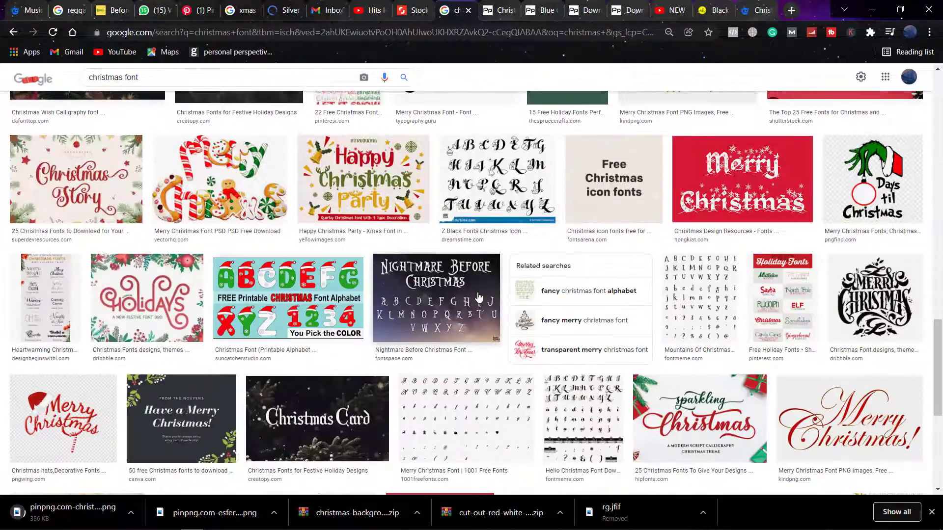
{"action": "scroll", "coordinate": [479, 297], "scroll_direction": "down", "scroll_amount": 4}
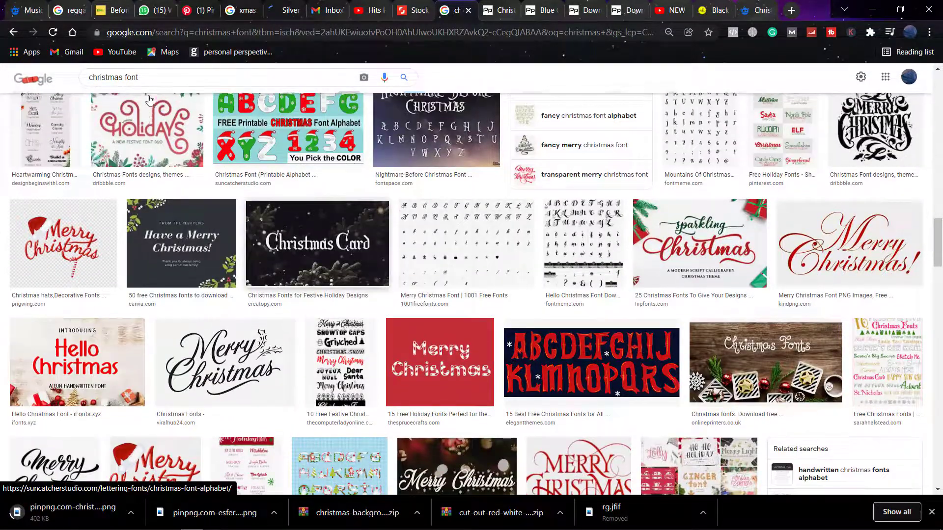
Step: Refine the Google Images search to "christmas font png"
{"action": "scroll", "coordinate": [163, 168], "scroll_direction": "up", "scroll_amount": 6}
{"action": "left_click", "coordinate": [164, 79]}
{"action": "type", "text": "png"}
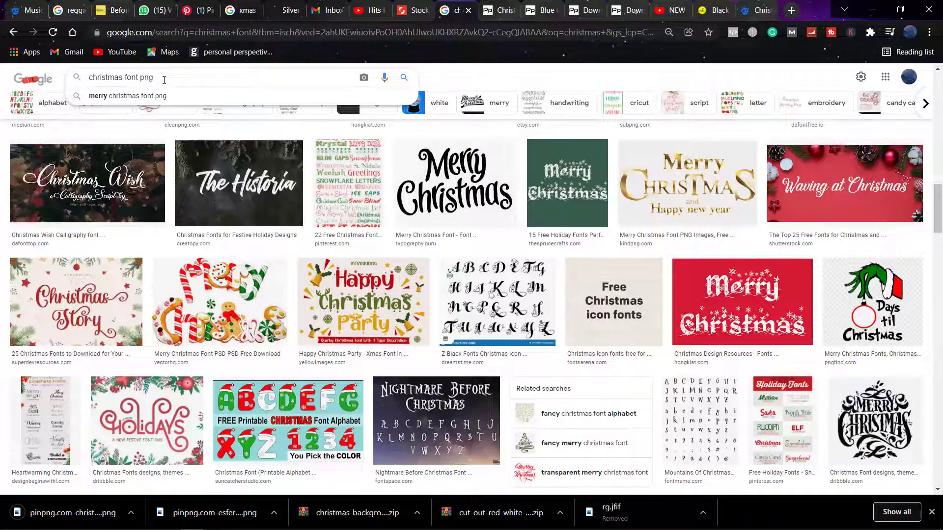
{"action": "key", "text": "Return"}
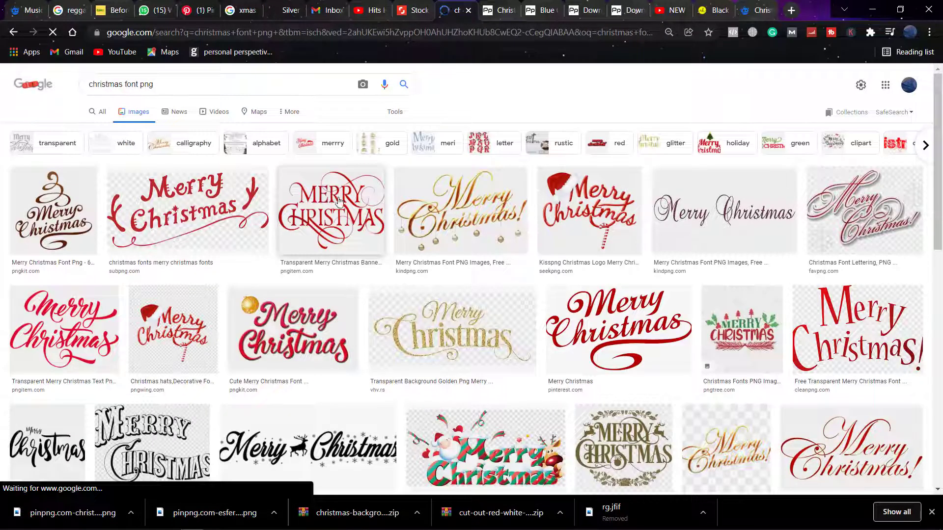
Step: Examine the "christmas font png" image results for transparent Merry Christmas lettering that suits the graphic
{"action": "scroll", "coordinate": [403, 260], "scroll_direction": "down", "scroll_amount": 5}
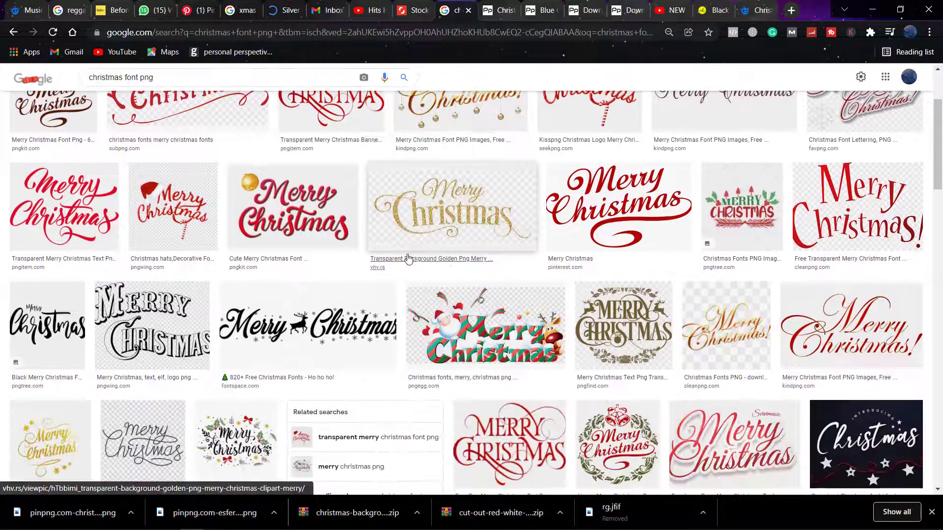
{"action": "scroll", "coordinate": [436, 268], "scroll_direction": "down", "scroll_amount": 3}
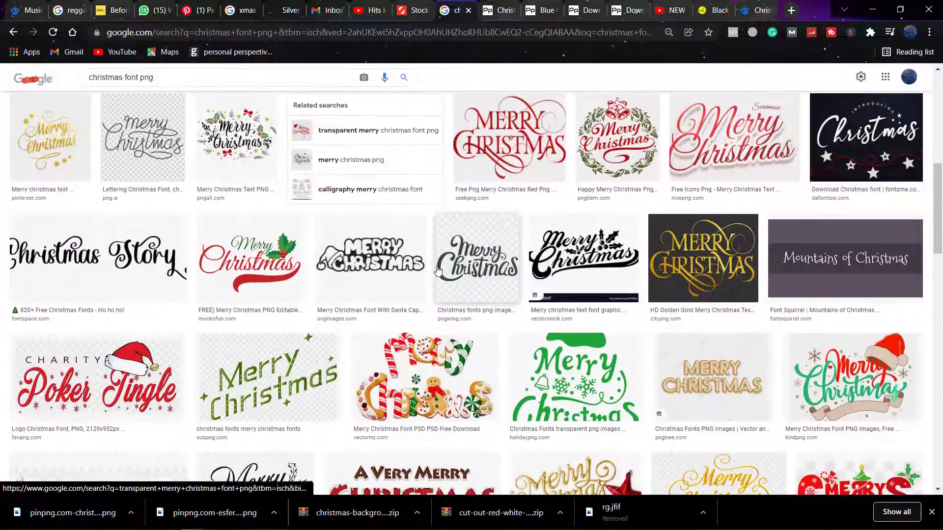
{"action": "scroll", "coordinate": [438, 270], "scroll_direction": "down", "scroll_amount": 5}
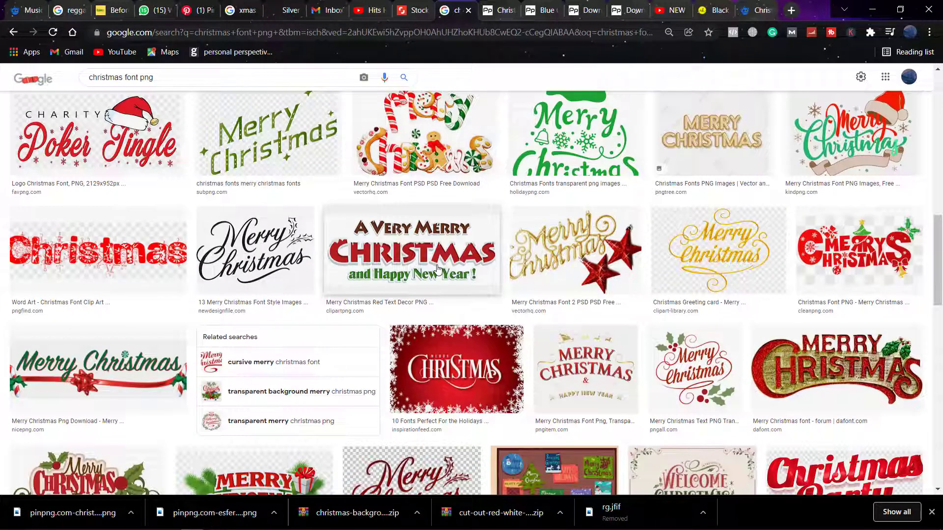
{"action": "scroll", "coordinate": [437, 268], "scroll_direction": "down", "scroll_amount": 5}
{"action": "scroll", "coordinate": [444, 264], "scroll_direction": "down", "scroll_amount": 5}
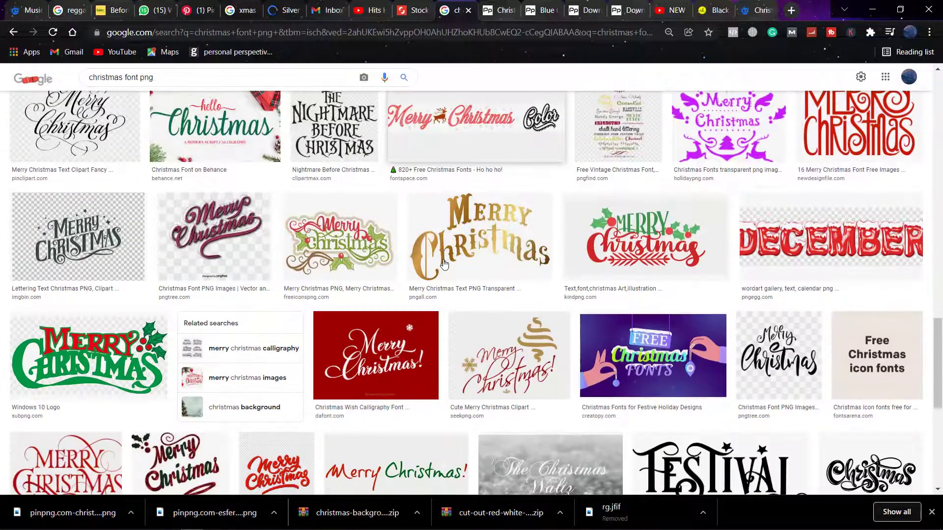
{"action": "scroll", "coordinate": [443, 264], "scroll_direction": "down", "scroll_amount": 5}
{"action": "scroll", "coordinate": [443, 267], "scroll_direction": "down", "scroll_amount": 4}
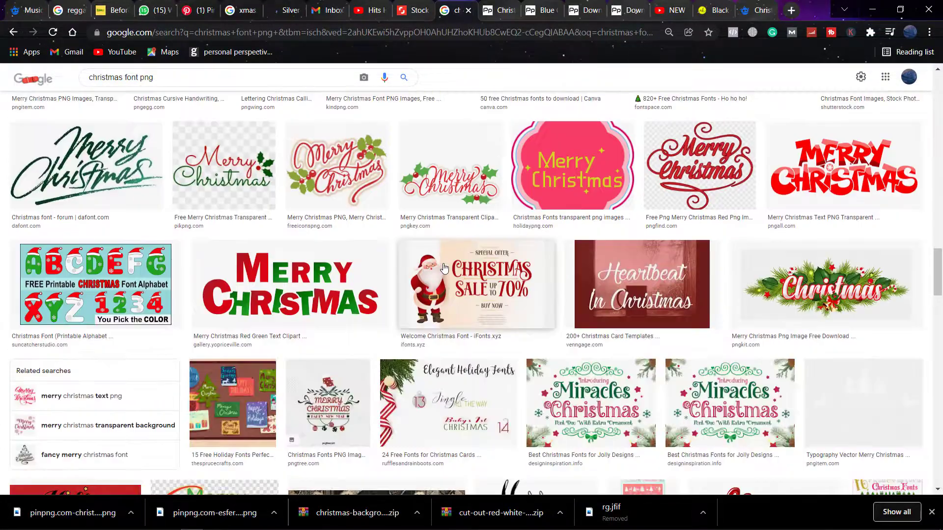
{"action": "scroll", "coordinate": [443, 267], "scroll_direction": "down", "scroll_amount": 6}
{"action": "scroll", "coordinate": [443, 267], "scroll_direction": "down", "scroll_amount": 5}
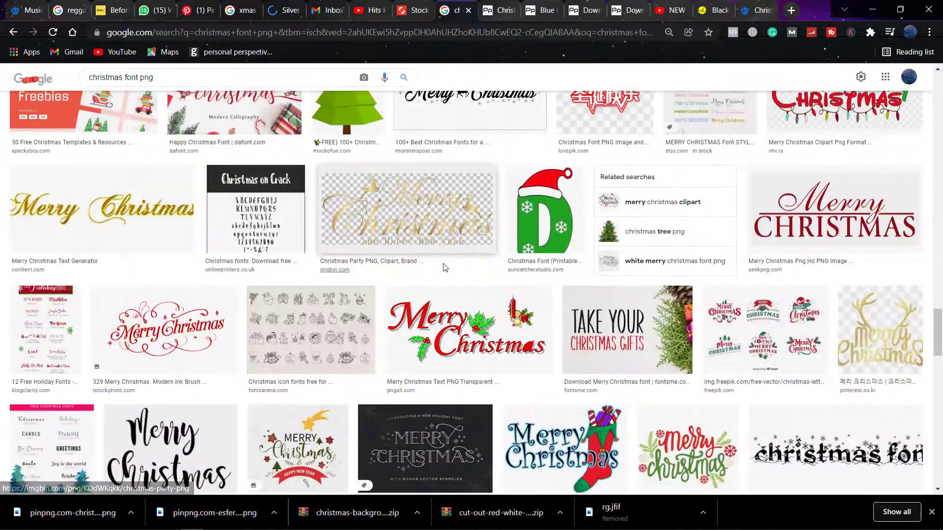
{"action": "scroll", "coordinate": [443, 267], "scroll_direction": "down", "scroll_amount": 5}
{"action": "scroll", "coordinate": [444, 267], "scroll_direction": "down", "scroll_amount": 8}
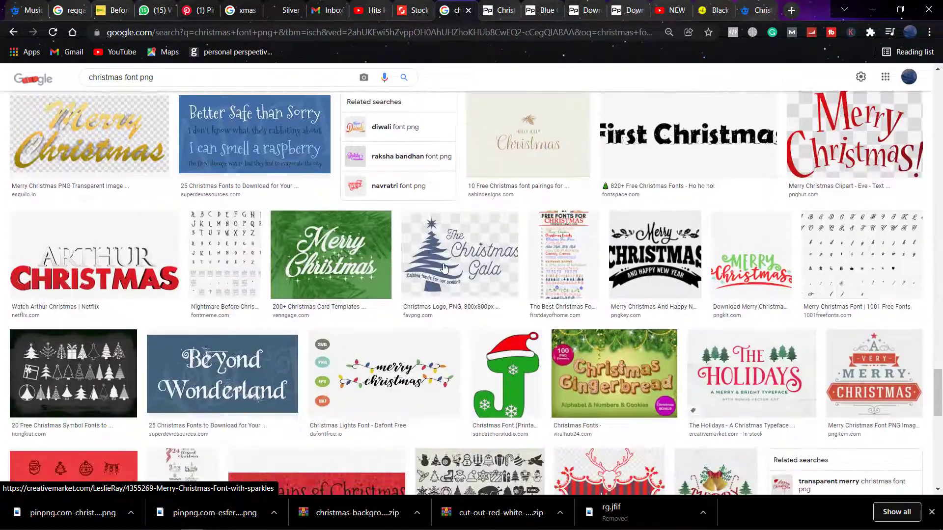
{"action": "scroll", "coordinate": [444, 268], "scroll_direction": "down", "scroll_amount": 4}
{"action": "scroll", "coordinate": [443, 267], "scroll_direction": "down", "scroll_amount": 3}
{"action": "scroll", "coordinate": [443, 268], "scroll_direction": "down", "scroll_amount": 7}
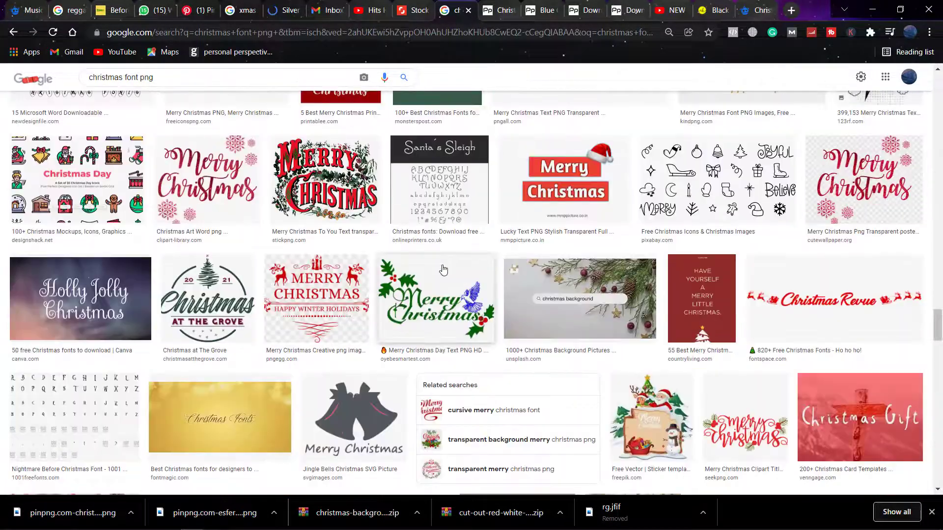
{"action": "scroll", "coordinate": [442, 270], "scroll_direction": "down", "scroll_amount": 5}
{"action": "scroll", "coordinate": [443, 271], "scroll_direction": "up", "scroll_amount": 14}
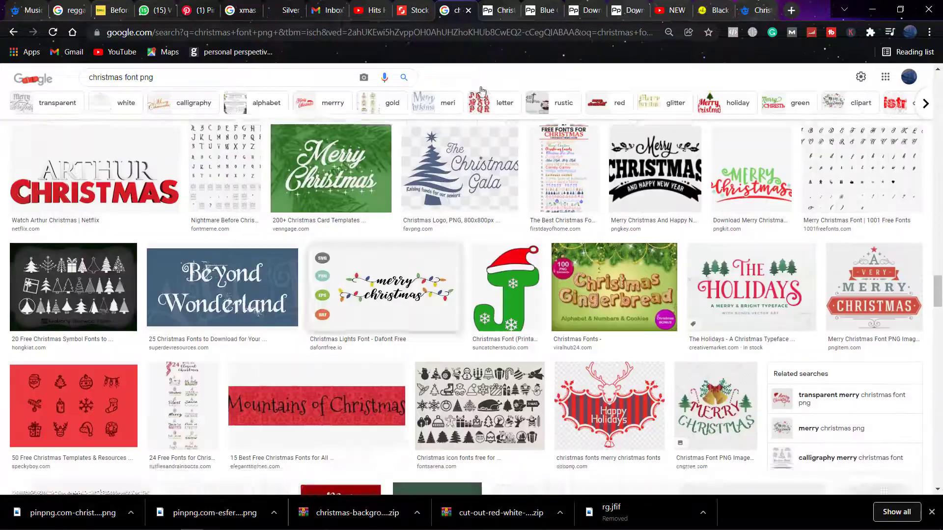
Step: Switch to the open Shutterstock page and search its images for "christmas font"
{"action": "left_click", "coordinate": [411, 12]}
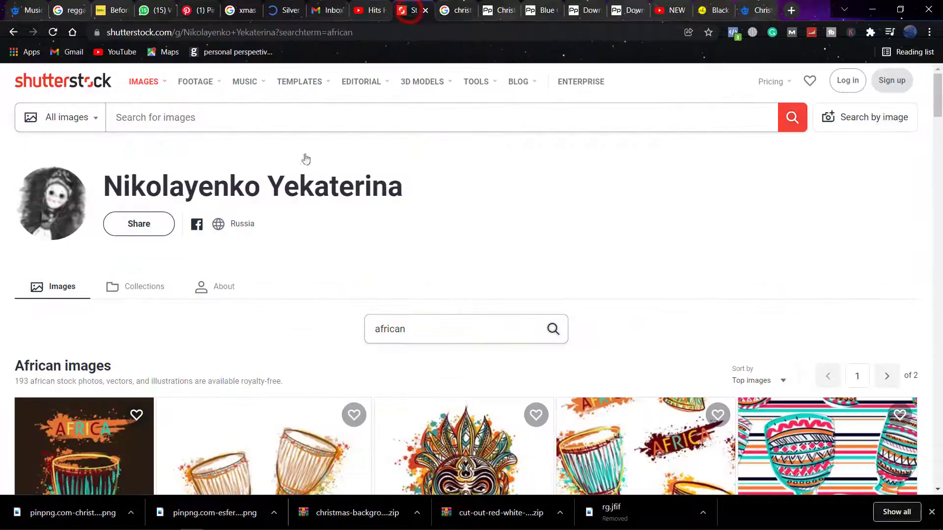
{"action": "left_click", "coordinate": [216, 116]}
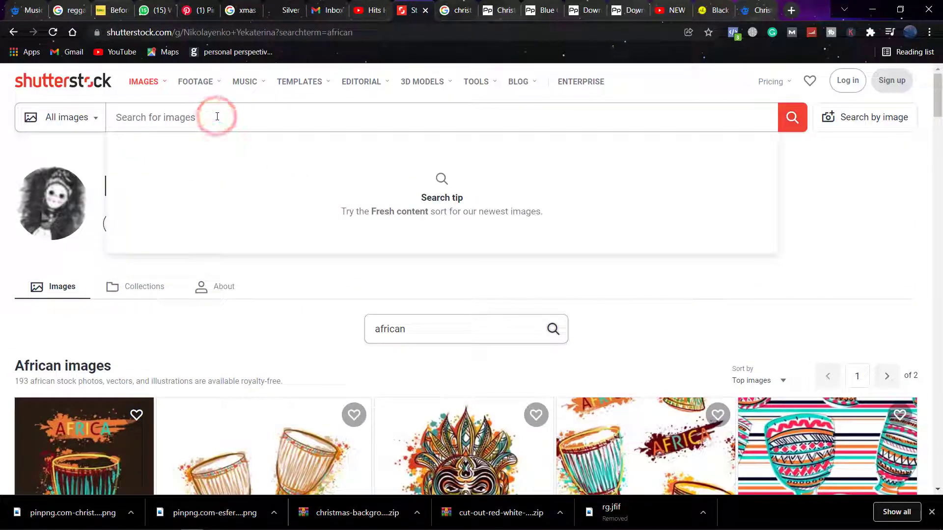
{"action": "type", "text": "ch"}
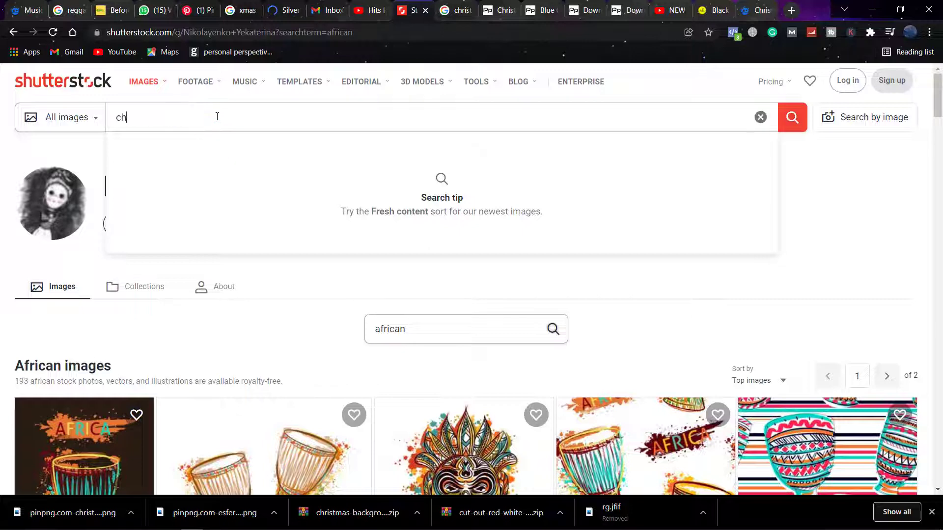
{"action": "type", "text": "ristma"}
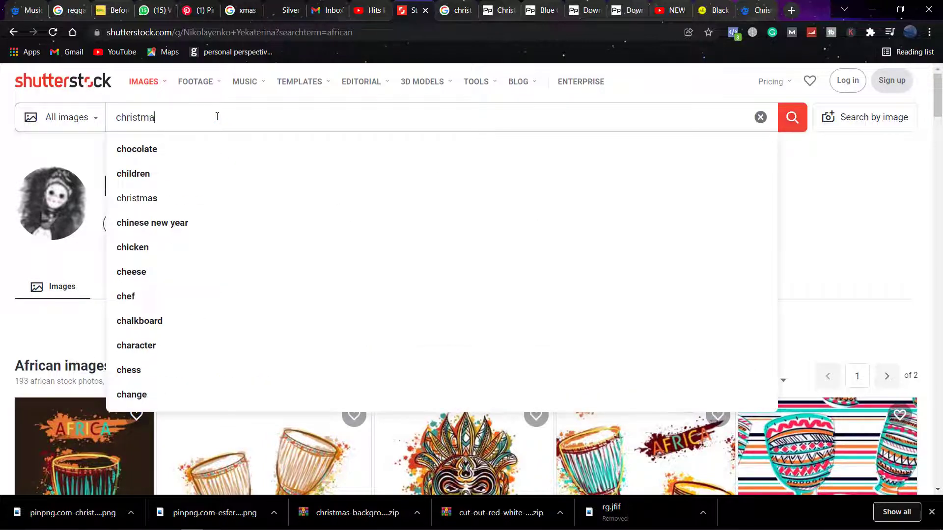
{"action": "type", "text": "s font"}
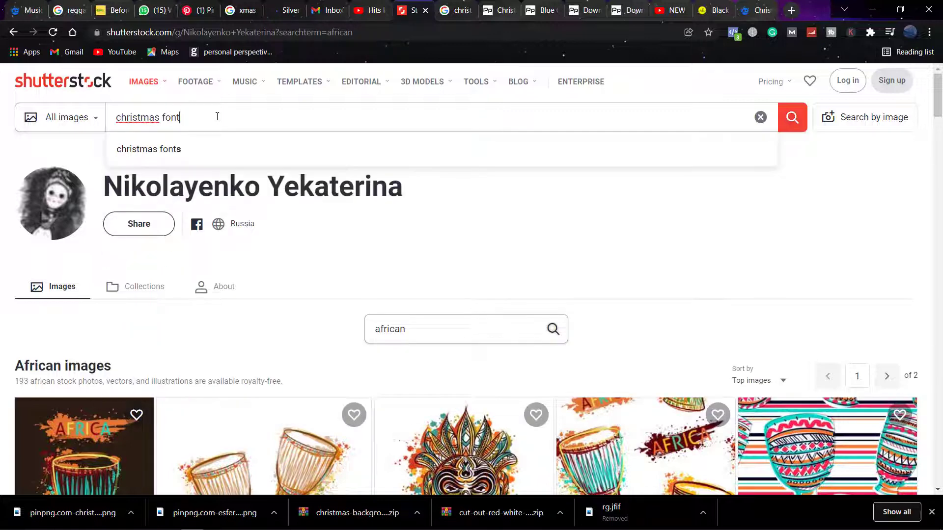
{"action": "key", "text": "Return"}
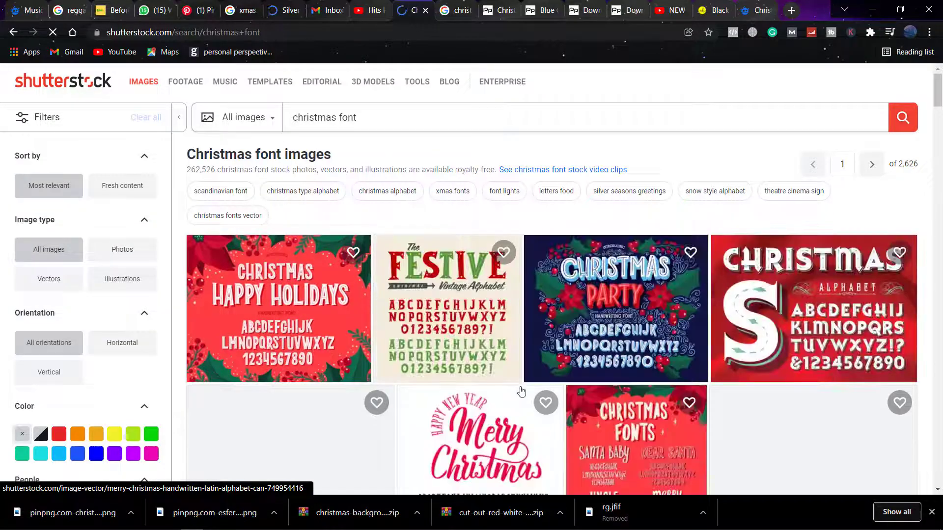
Step: Look through the first page of Shutterstock's "christmas font" results for suitable Merry Christmas lettering
{"action": "scroll", "coordinate": [551, 363], "scroll_direction": "down", "scroll_amount": 10}
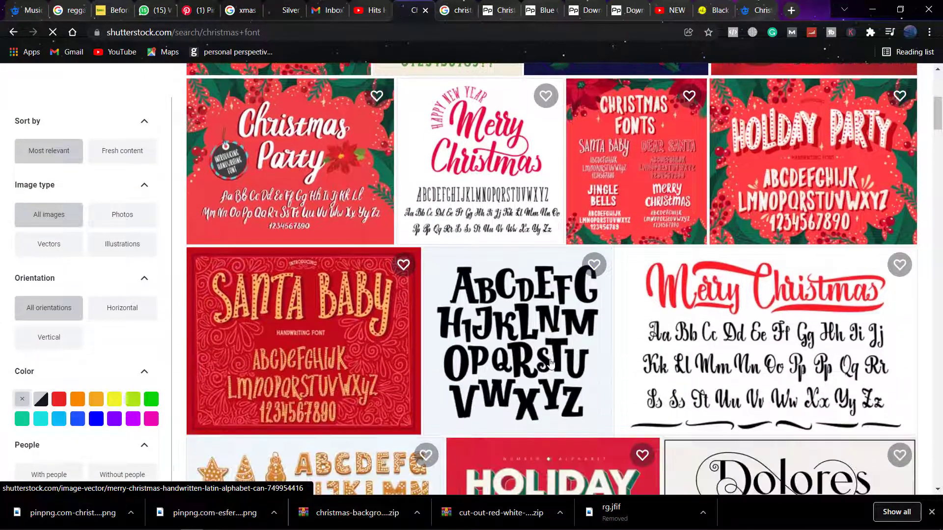
{"action": "scroll", "coordinate": [550, 363], "scroll_direction": "down", "scroll_amount": 9}
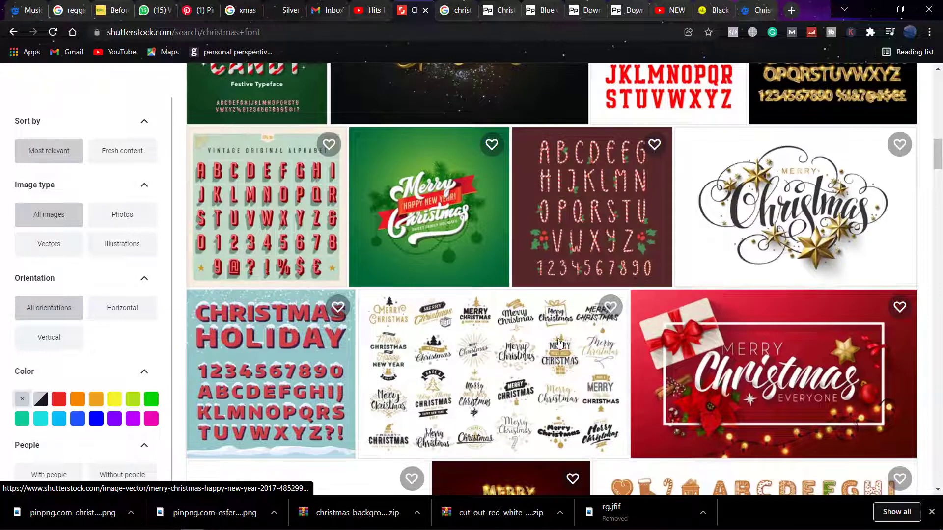
{"action": "scroll", "coordinate": [559, 342], "scroll_direction": "down", "scroll_amount": 5}
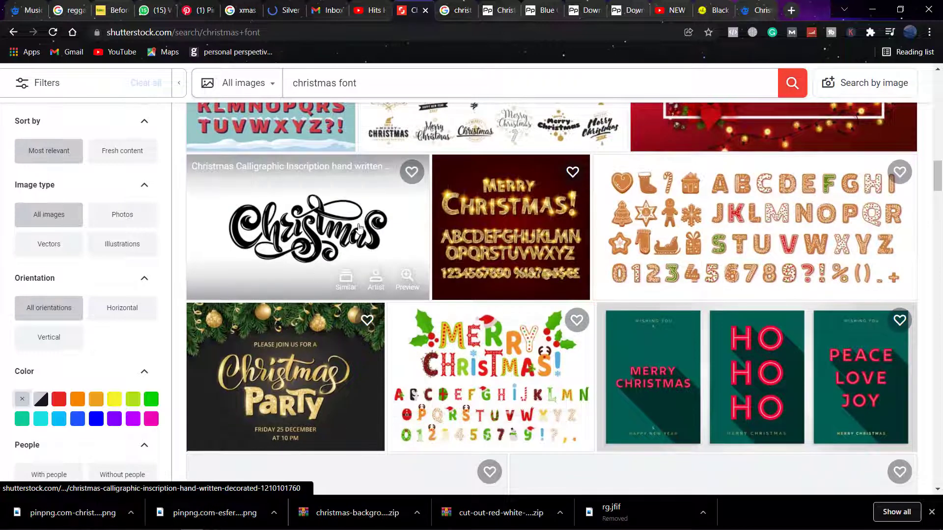
{"action": "scroll", "coordinate": [392, 256], "scroll_direction": "down", "scroll_amount": 5}
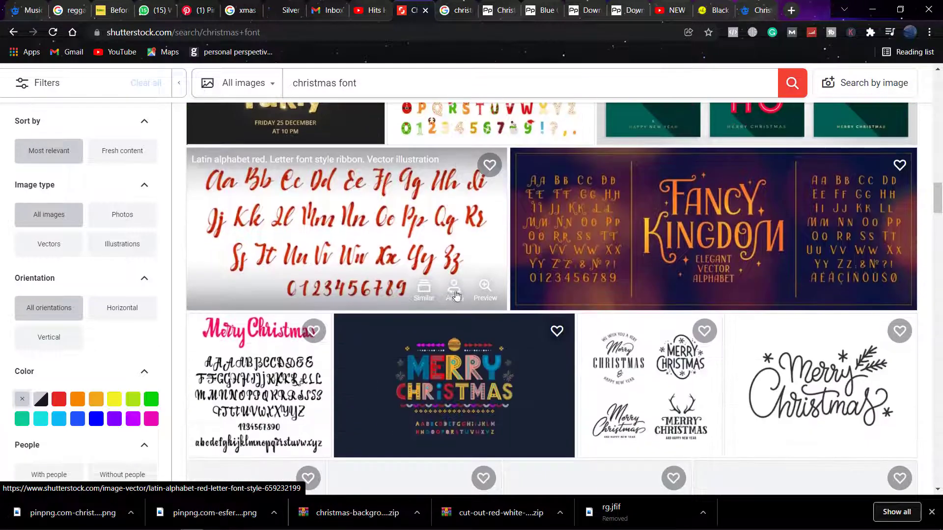
{"action": "scroll", "coordinate": [456, 295], "scroll_direction": "down", "scroll_amount": 2}
{"action": "scroll", "coordinate": [404, 308], "scroll_direction": "down", "scroll_amount": 1}
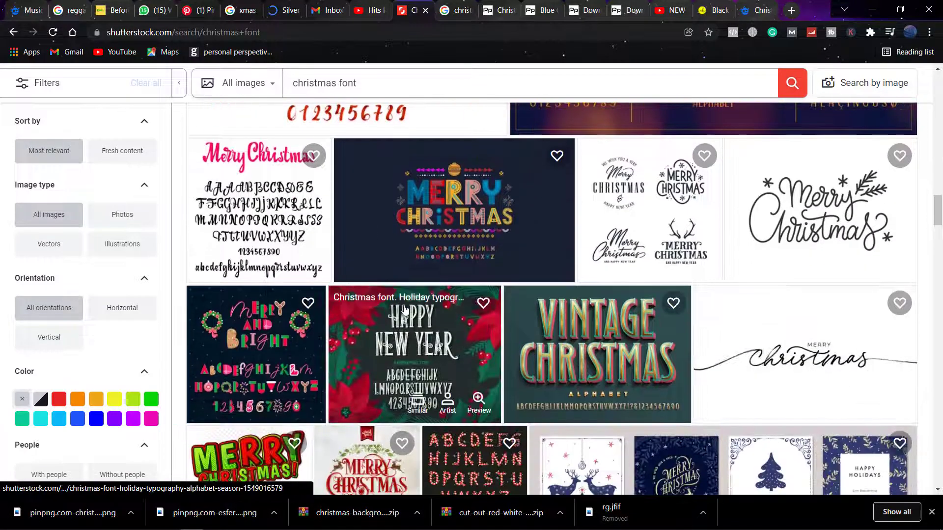
{"action": "scroll", "coordinate": [404, 308], "scroll_direction": "down", "scroll_amount": 11}
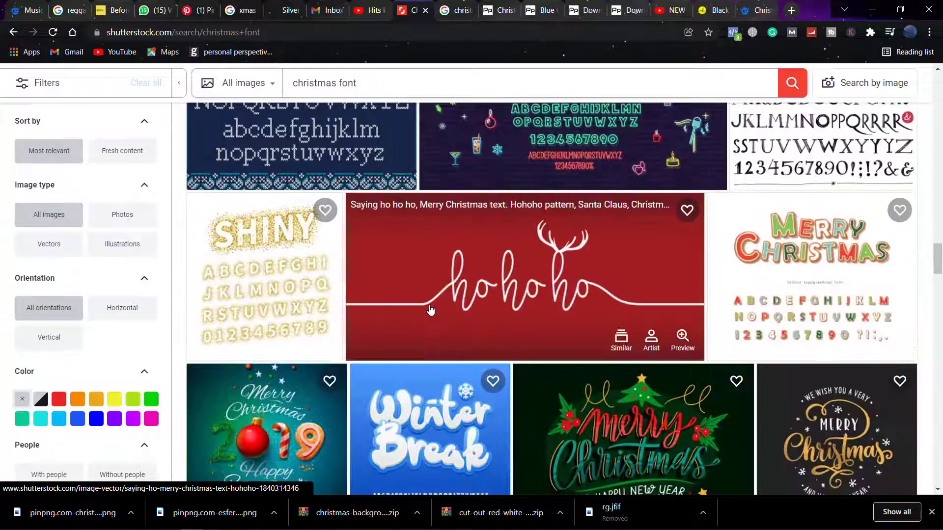
{"action": "scroll", "coordinate": [430, 310], "scroll_direction": "down", "scroll_amount": 7}
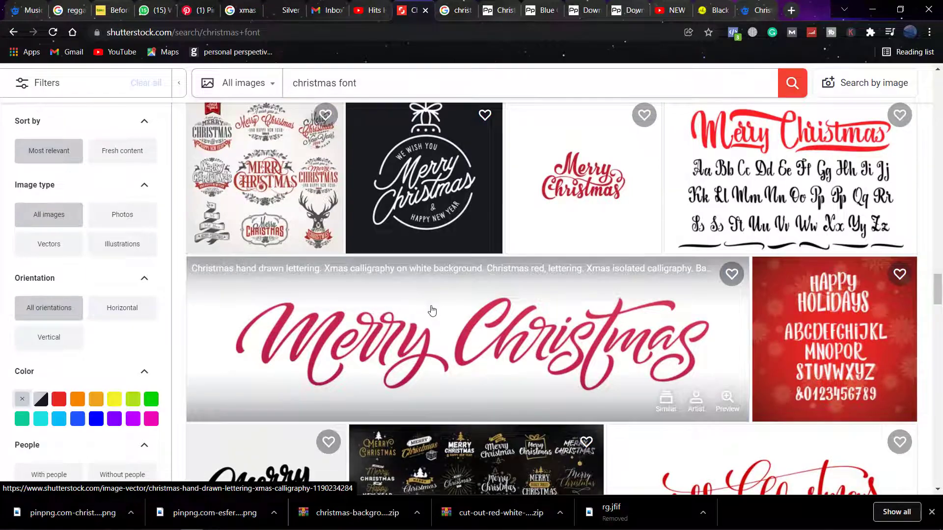
{"action": "scroll", "coordinate": [430, 310], "scroll_direction": "down", "scroll_amount": 5}
{"action": "scroll", "coordinate": [434, 310], "scroll_direction": "down", "scroll_amount": 4}
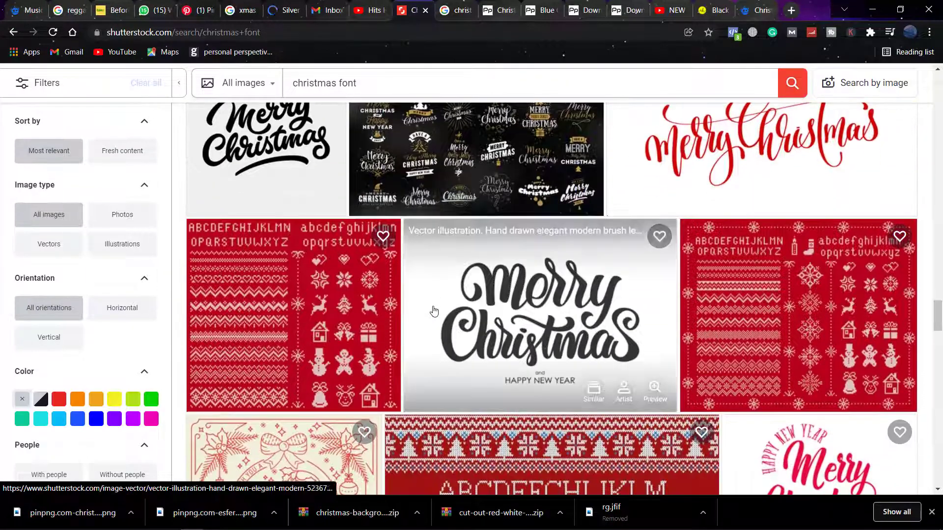
{"action": "scroll", "coordinate": [433, 310], "scroll_direction": "up", "scroll_amount": 2}
{"action": "scroll", "coordinate": [434, 310], "scroll_direction": "down", "scroll_amount": 8}
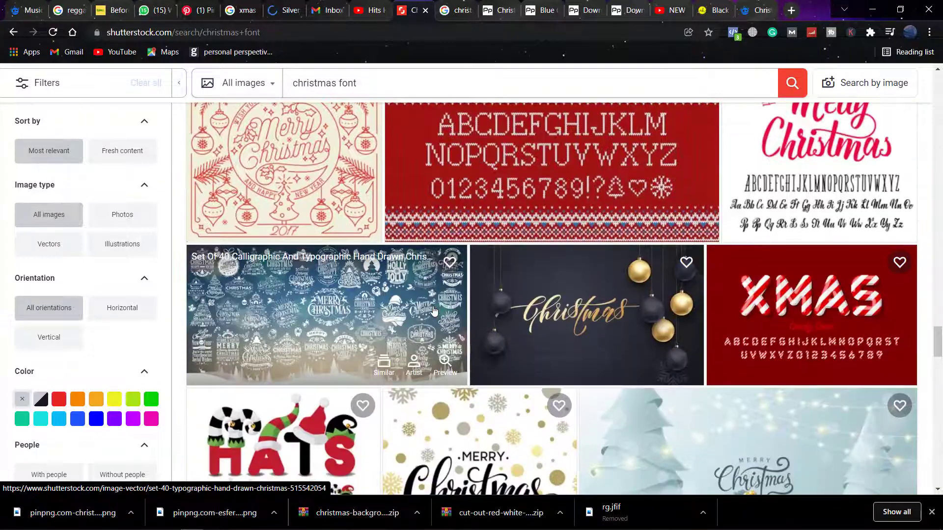
{"action": "scroll", "coordinate": [434, 310], "scroll_direction": "down", "scroll_amount": 4}
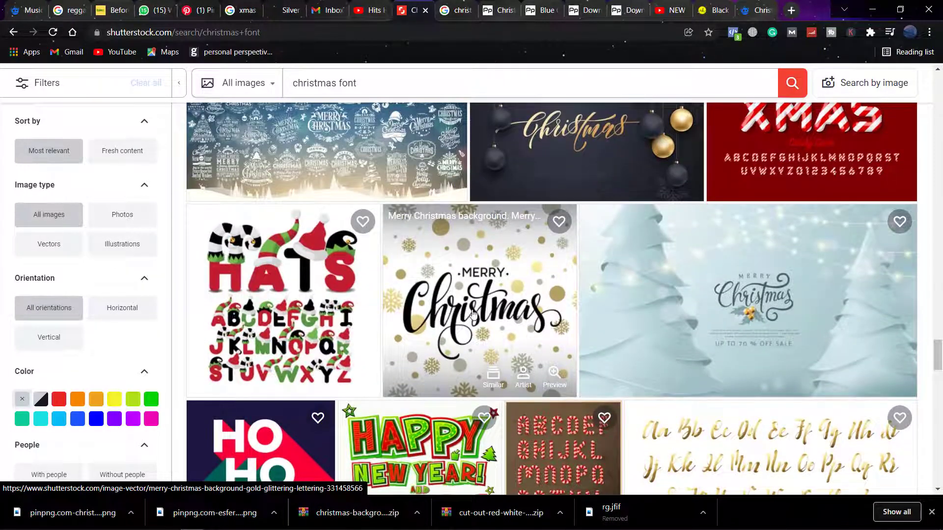
{"action": "scroll", "coordinate": [473, 314], "scroll_direction": "down", "scroll_amount": 16}
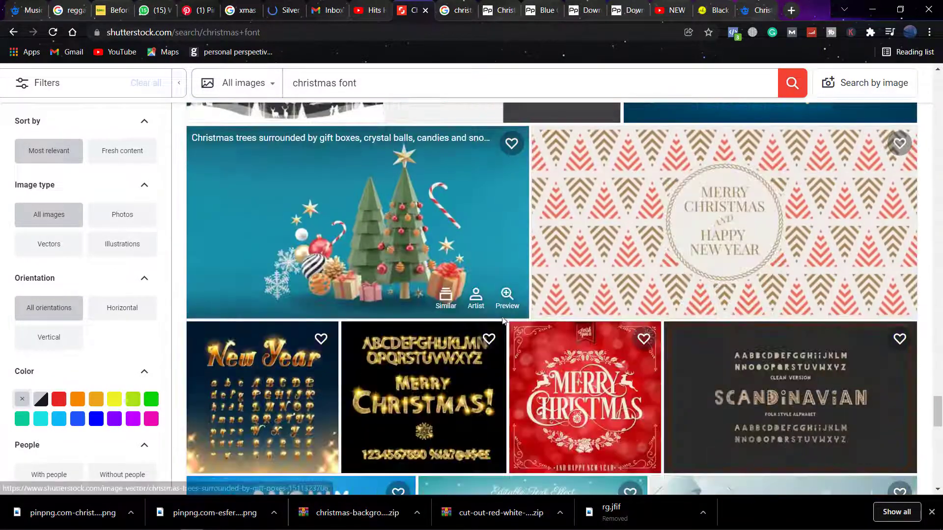
{"action": "scroll", "coordinate": [501, 321], "scroll_direction": "down", "scroll_amount": 10}
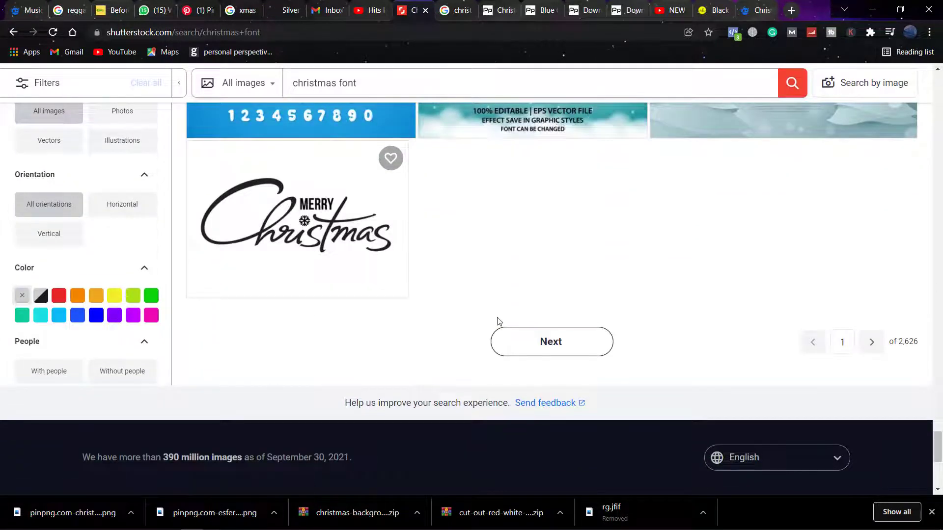
Step: Open the black calligraphic Merry Christmas lettering with the small snowflake and copy its page address
{"action": "left_click", "coordinate": [330, 231]}
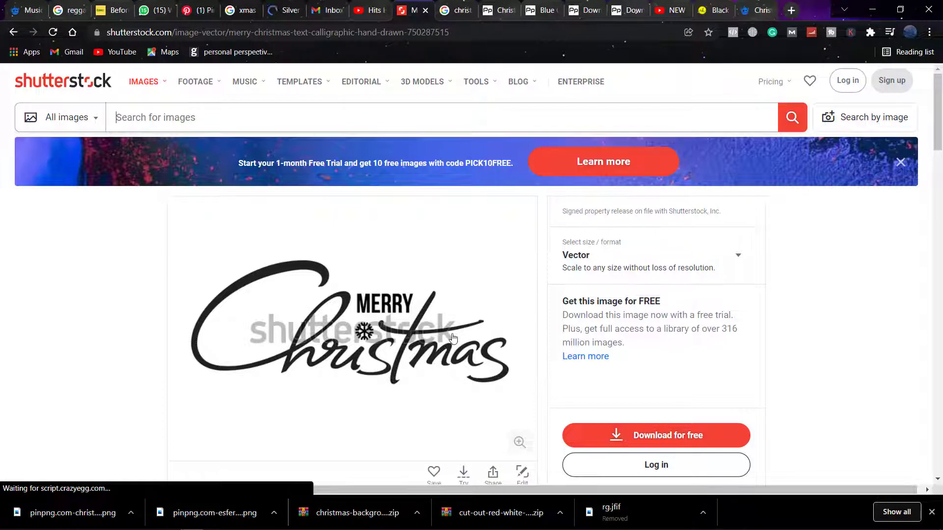
{"action": "scroll", "coordinate": [403, 344], "scroll_direction": "down", "scroll_amount": 3}
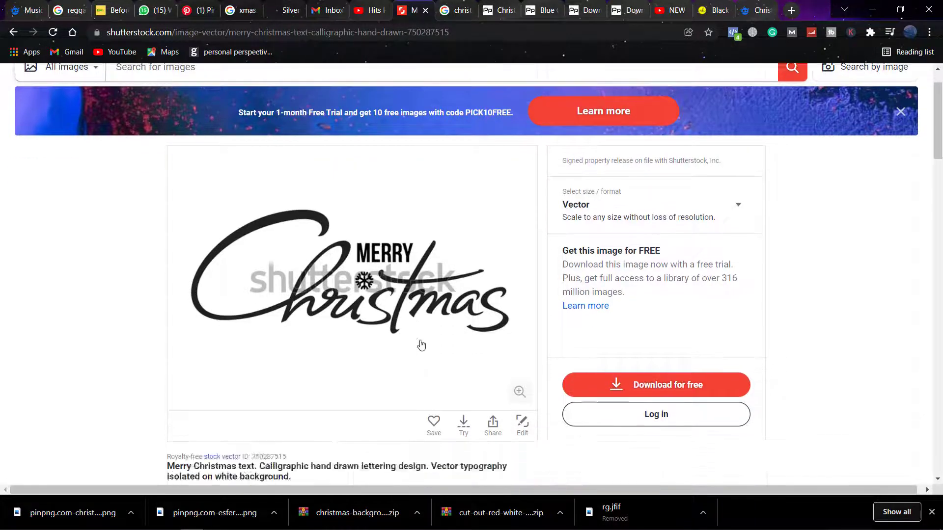
{"action": "scroll", "coordinate": [421, 344], "scroll_direction": "up", "scroll_amount": 3}
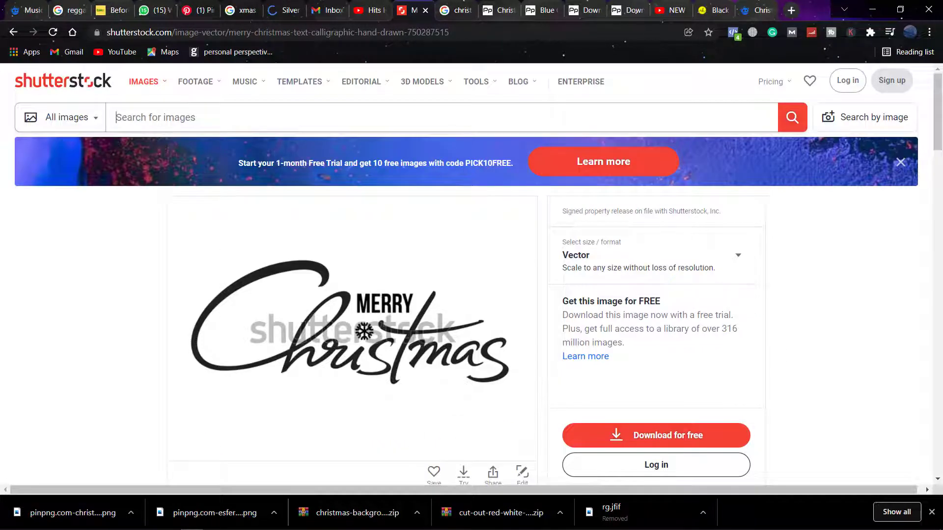
{"action": "left_click", "coordinate": [295, 33]}
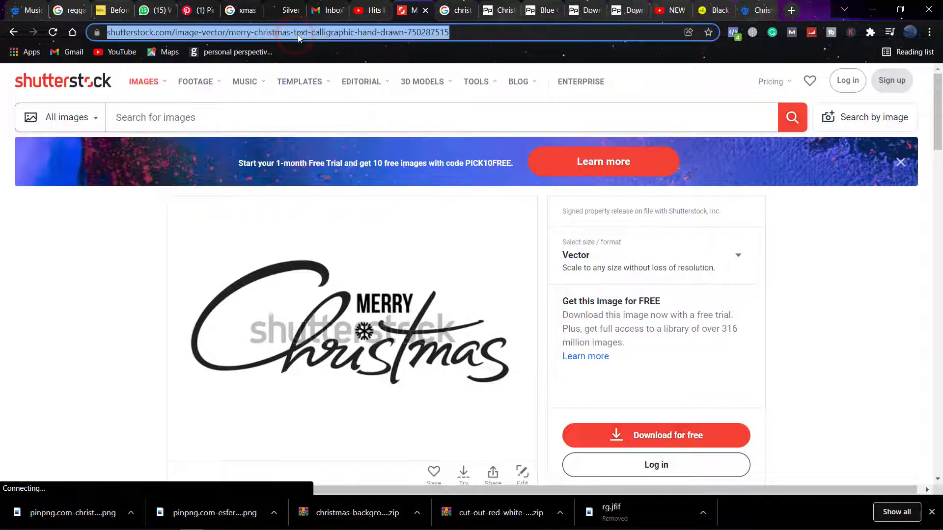
{"action": "right_click", "coordinate": [297, 33]}
{"action": "left_click", "coordinate": [328, 100]}
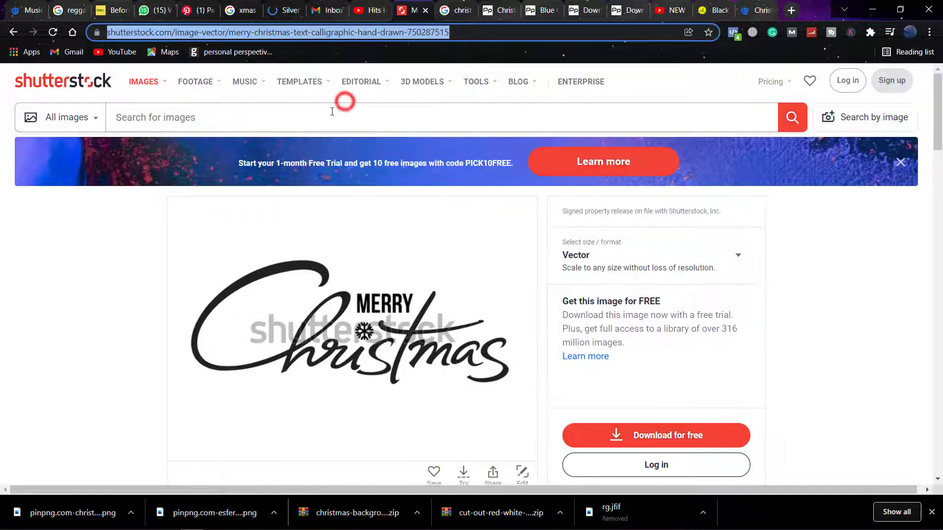
Step: Switch to the open nohat.cc page and search its Find Stock tool with the copied Shutterstock address
{"action": "left_click", "coordinate": [718, 10]}
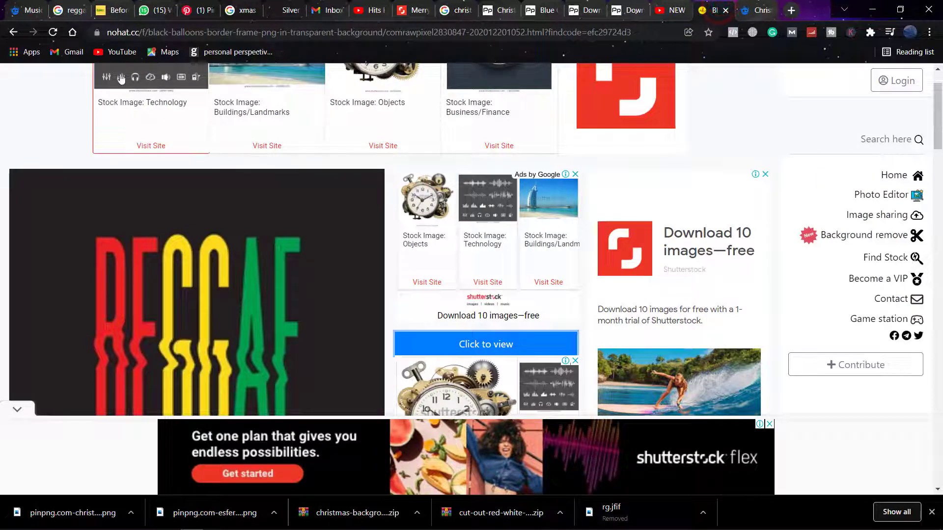
{"action": "scroll", "coordinate": [209, 156], "scroll_direction": "up", "scroll_amount": 1}
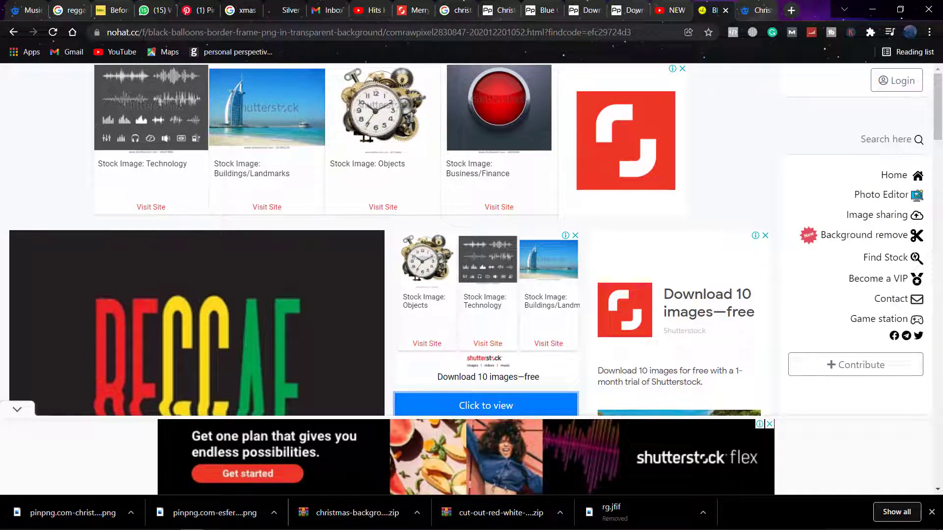
{"action": "left_click_drag", "start_coordinate": [107, 33], "coordinate": [139, 34]}
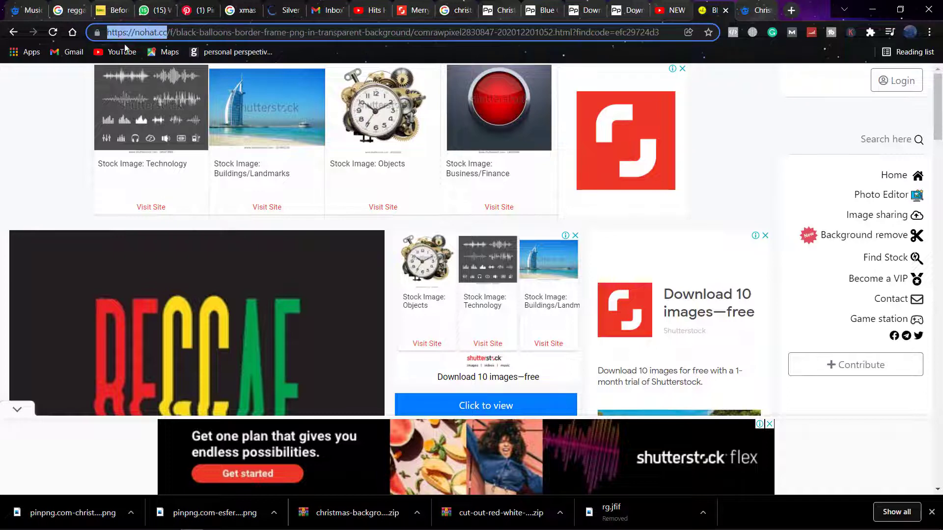
{"action": "left_click", "coordinate": [55, 93]}
{"action": "left_click", "coordinate": [883, 260]}
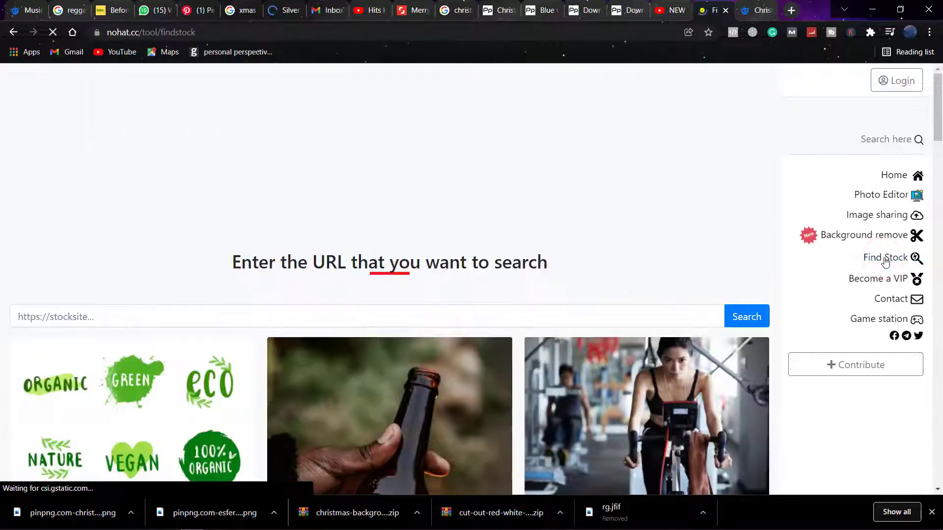
{"action": "left_click", "coordinate": [438, 317]}
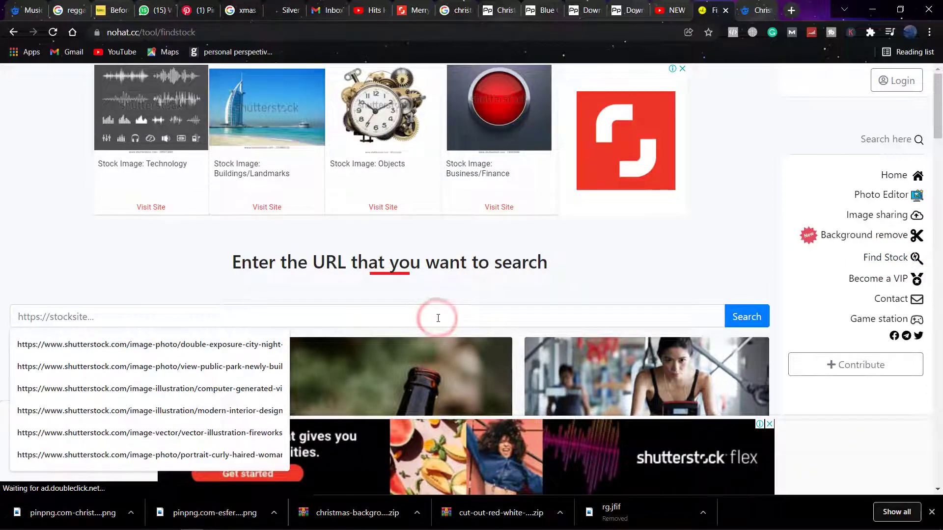
{"action": "key", "text": "ctrl+v"}
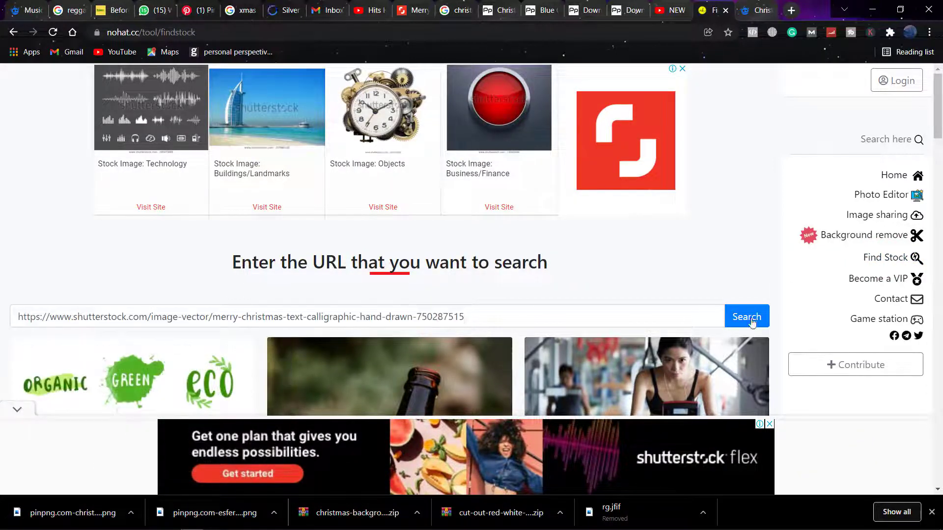
{"action": "left_click", "coordinate": [750, 319]}
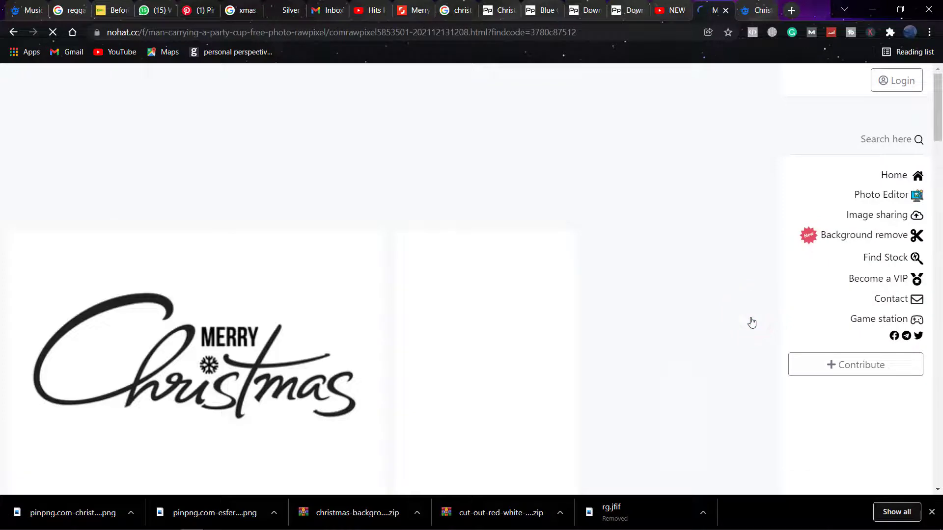
Step: Open the view link for the Merry Christmas lettering found by the nohat.cc search
{"action": "scroll", "coordinate": [237, 316], "scroll_direction": "down", "scroll_amount": 3}
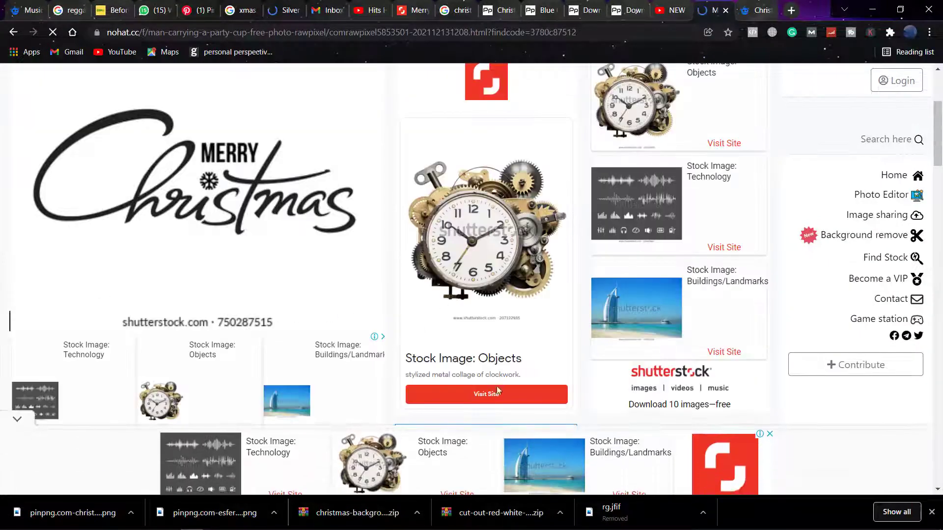
{"action": "scroll", "coordinate": [511, 371], "scroll_direction": "down", "scroll_amount": 4}
{"action": "left_click", "coordinate": [485, 194]}
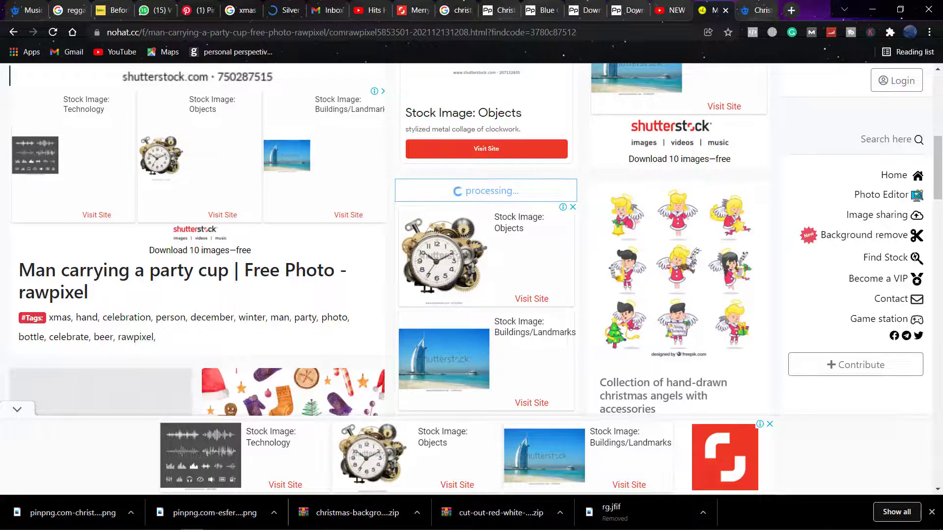
{"action": "mouse_move", "coordinate": [465, 529]}
{"action": "left_click", "coordinate": [325, 522]}
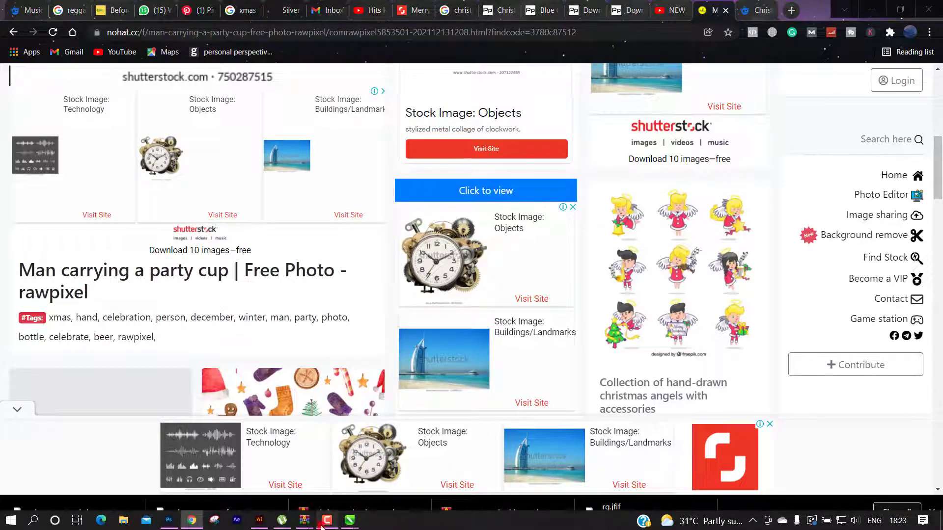
{"action": "left_click", "coordinate": [322, 521]}
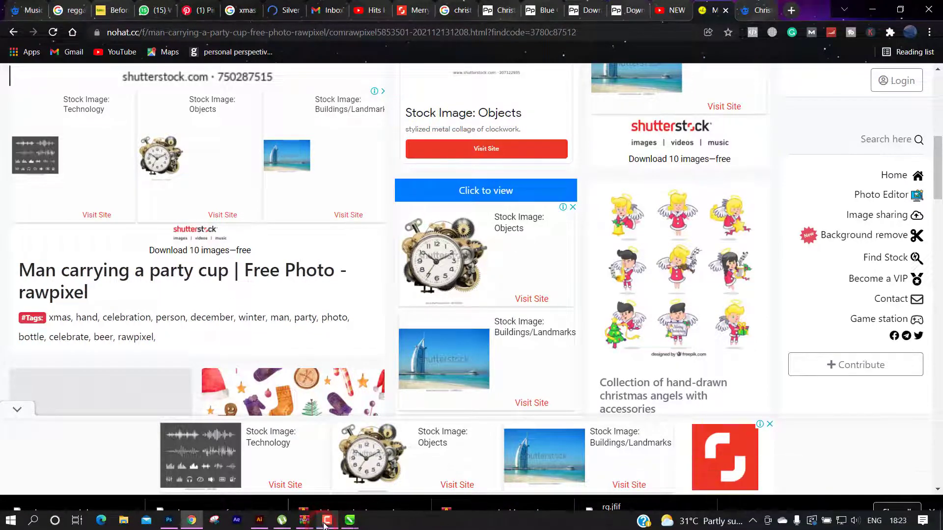
{"action": "scroll", "coordinate": [491, 193], "scroll_direction": "up", "scroll_amount": 1}
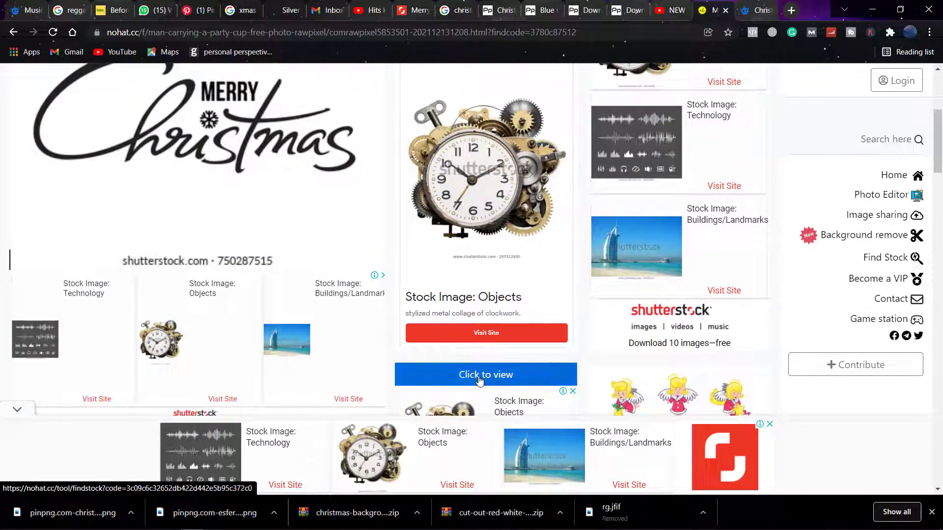
{"action": "left_click", "coordinate": [479, 378]}
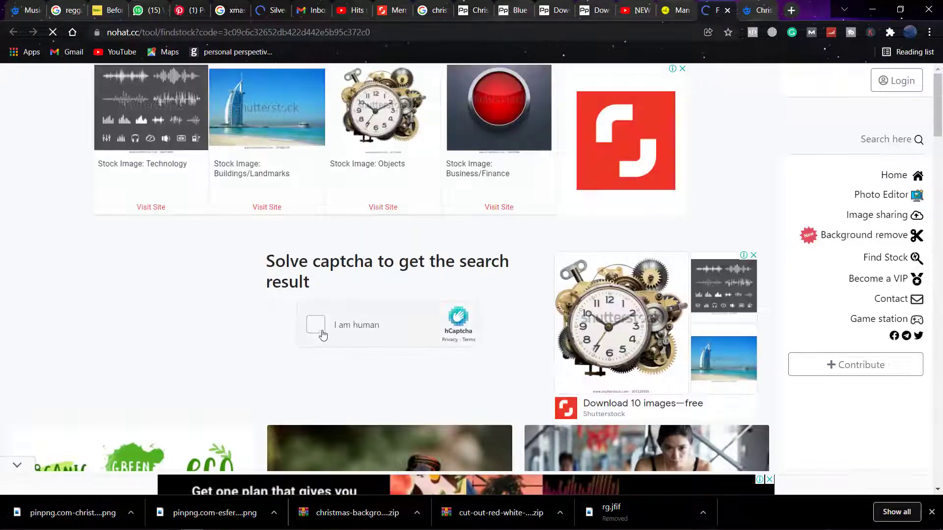
Step: Complete the captcha for the search result by selecting every image containing a boat and submitting the selection
{"action": "left_click", "coordinate": [316, 325]}
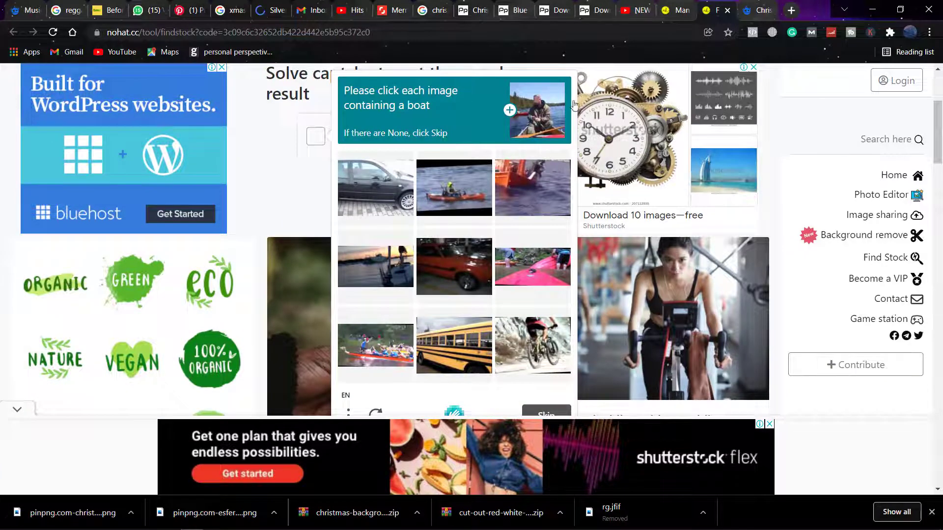
{"action": "left_click", "coordinate": [461, 190]}
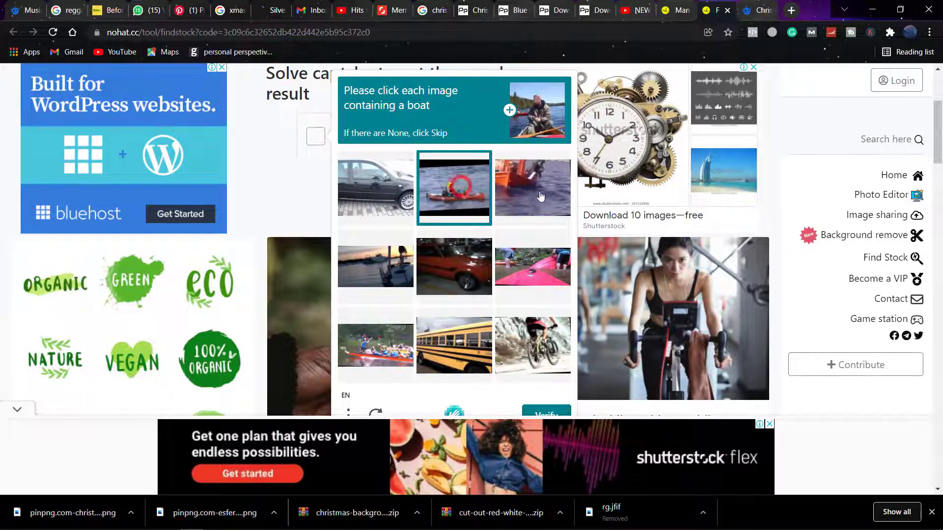
{"action": "left_click", "coordinate": [538, 192]}
{"action": "left_click", "coordinate": [379, 273]}
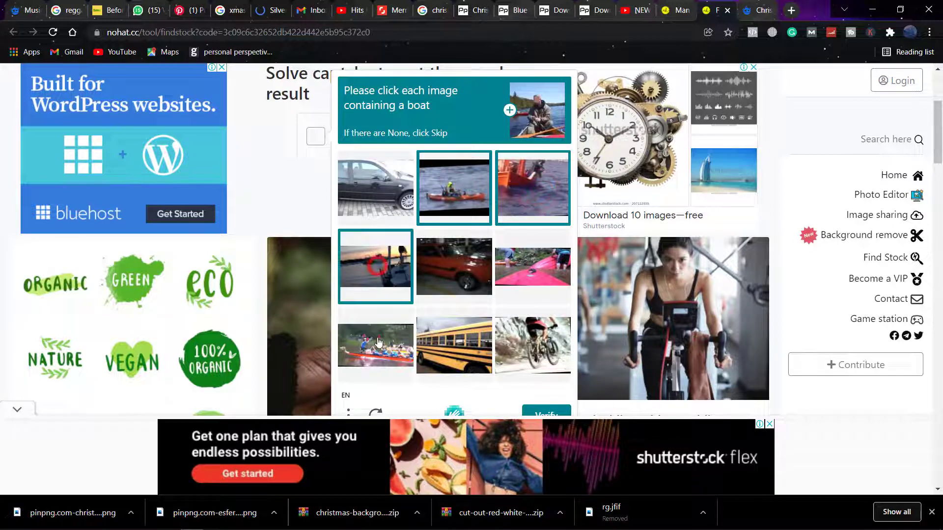
{"action": "left_click", "coordinate": [379, 346]}
{"action": "left_click", "coordinate": [536, 263]}
{"action": "scroll", "coordinate": [536, 275], "scroll_direction": "down", "scroll_amount": 2}
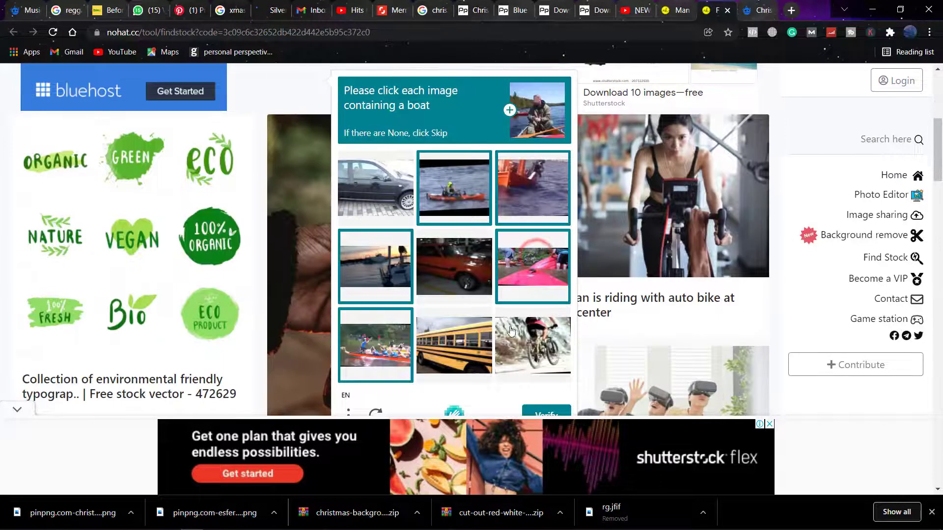
{"action": "left_click", "coordinate": [545, 412]}
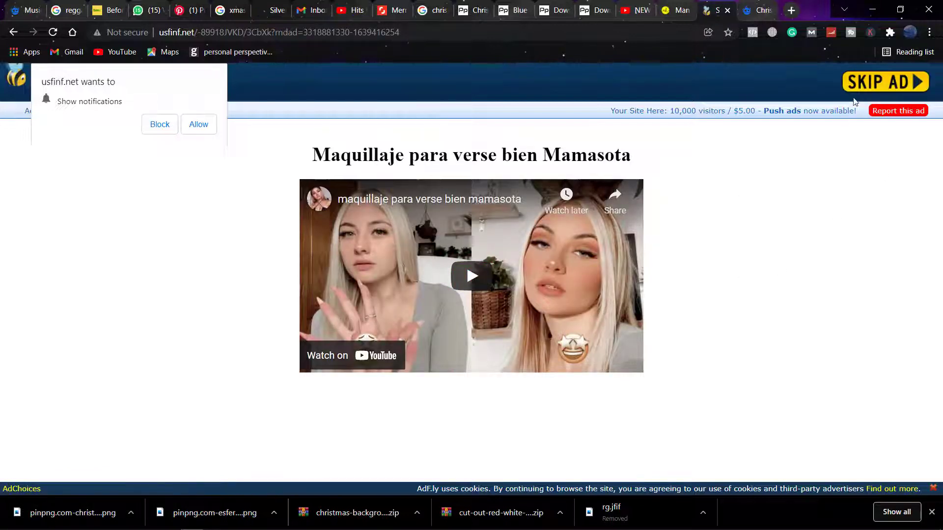
Step: Skip the ad and save the full Merry Christmas lettering image to the Desktop as xmas
{"action": "left_click", "coordinate": [866, 85]}
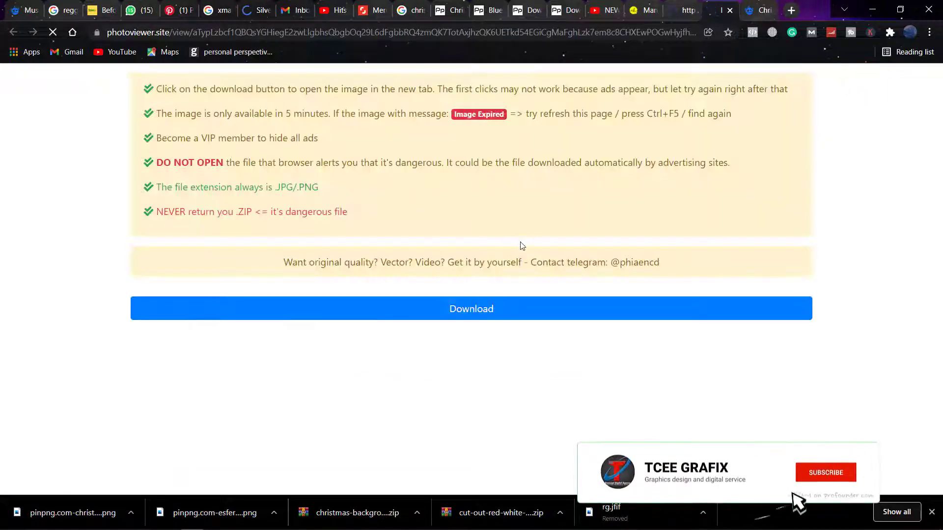
{"action": "scroll", "coordinate": [551, 270], "scroll_direction": "down", "scroll_amount": 5}
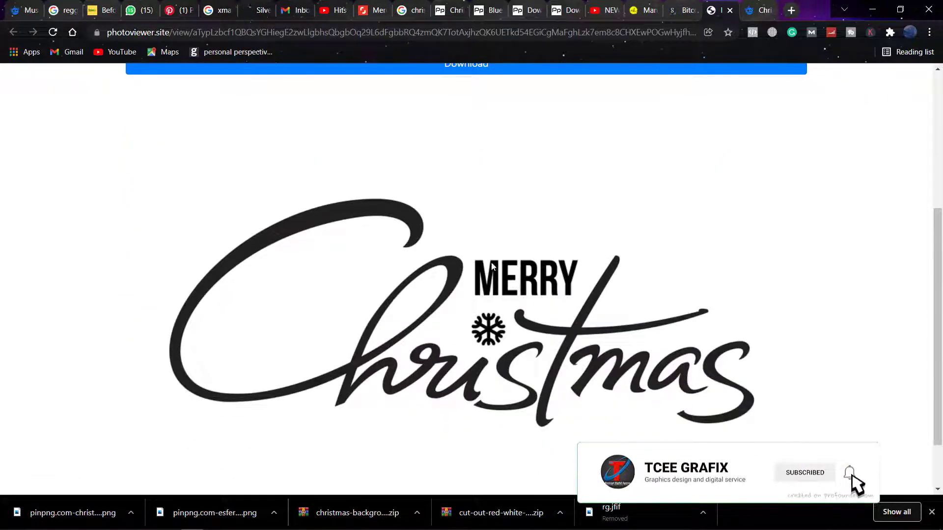
{"action": "right_click", "coordinate": [493, 264]}
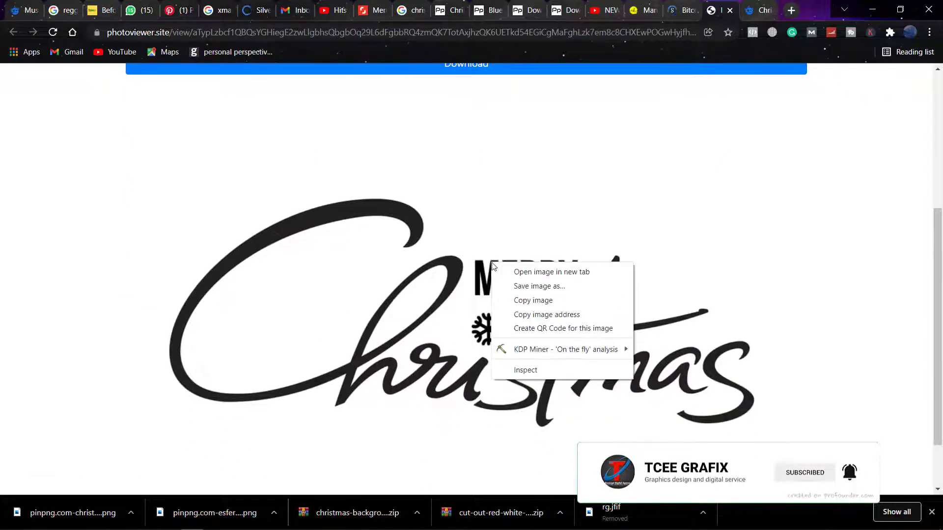
{"action": "left_click", "coordinate": [556, 287]}
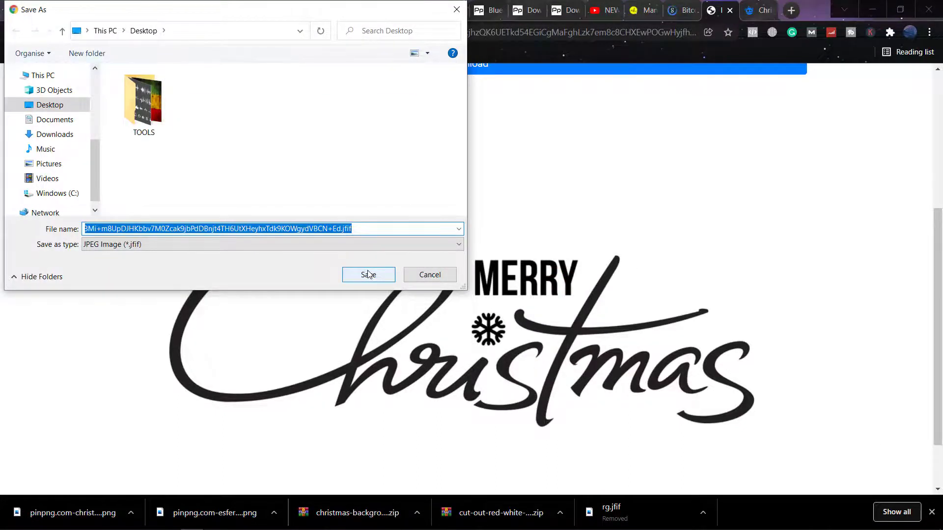
{"action": "type", "text": "xmas"}
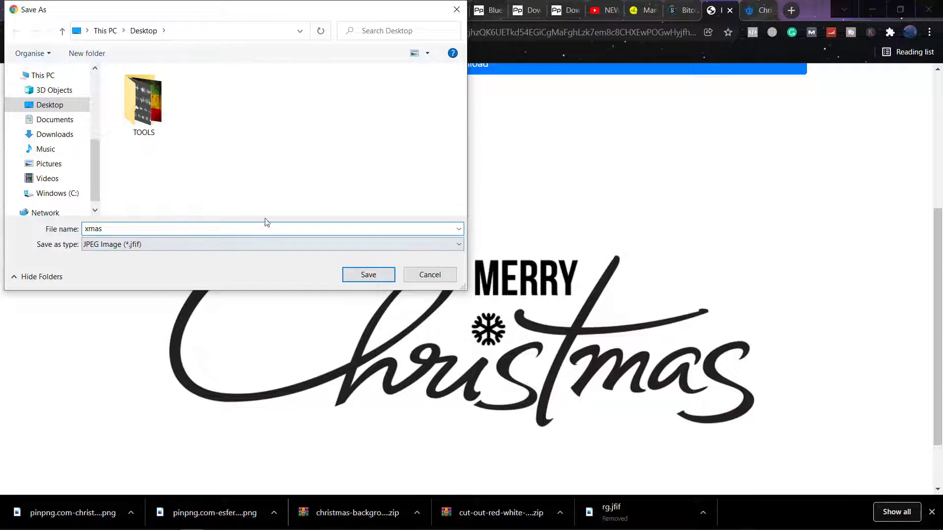
{"action": "left_click", "coordinate": [368, 275]}
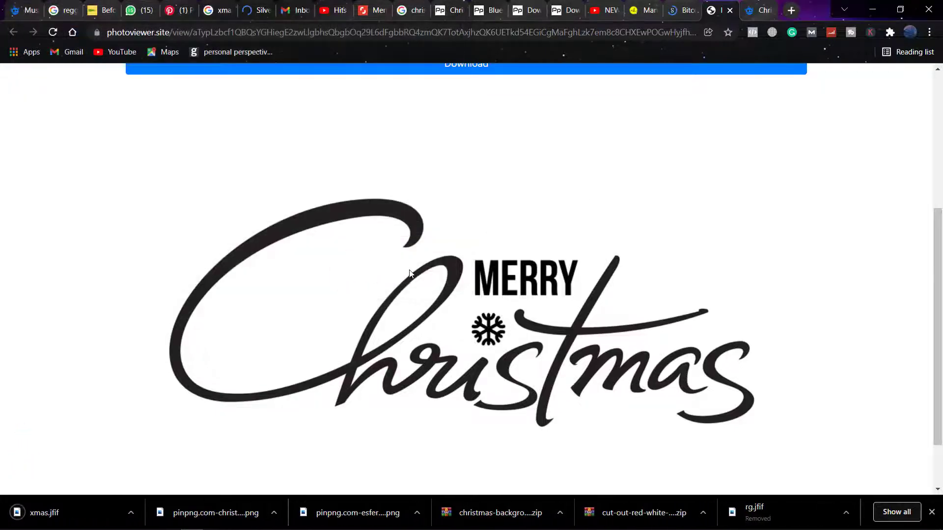
Step: Switch to the desktop and import xmas.jfif into the CorelDRAW document beside the Christmas page
{"action": "left_click", "coordinate": [872, 9]}
{"action": "left_click", "coordinate": [901, 7]}
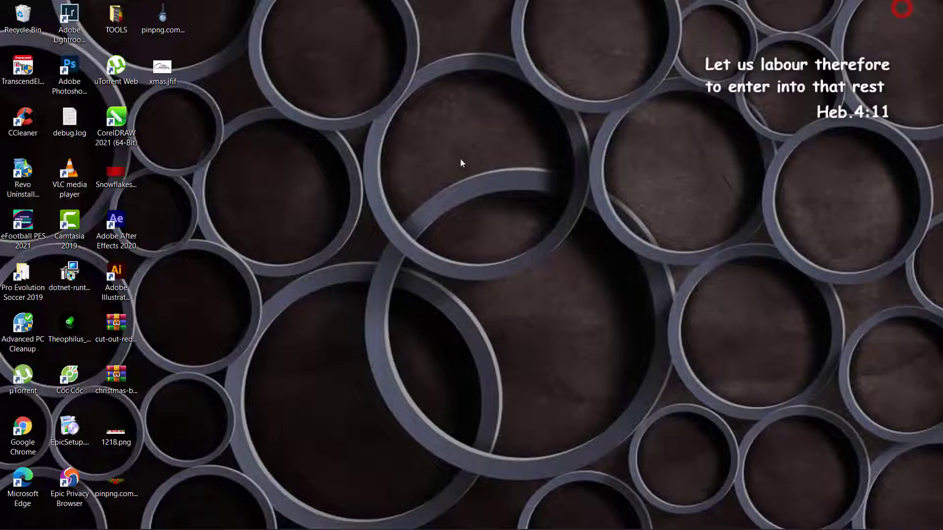
{"action": "left_click_drag", "start_coordinate": [162, 67], "coordinate": [219, 274]}
{"action": "scroll", "coordinate": [158, 301], "scroll_direction": "up", "scroll_amount": 1}
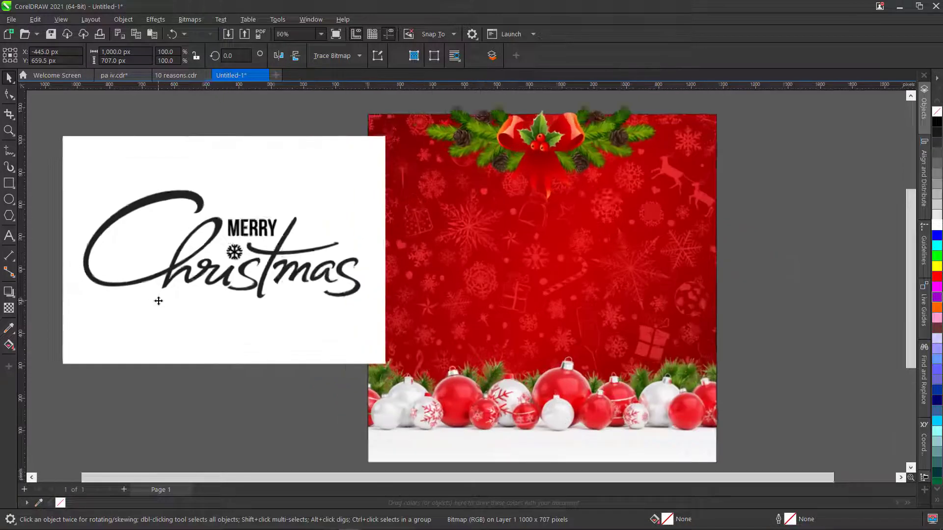
{"action": "scroll", "coordinate": [326, 295], "scroll_direction": "down", "scroll_amount": 2}
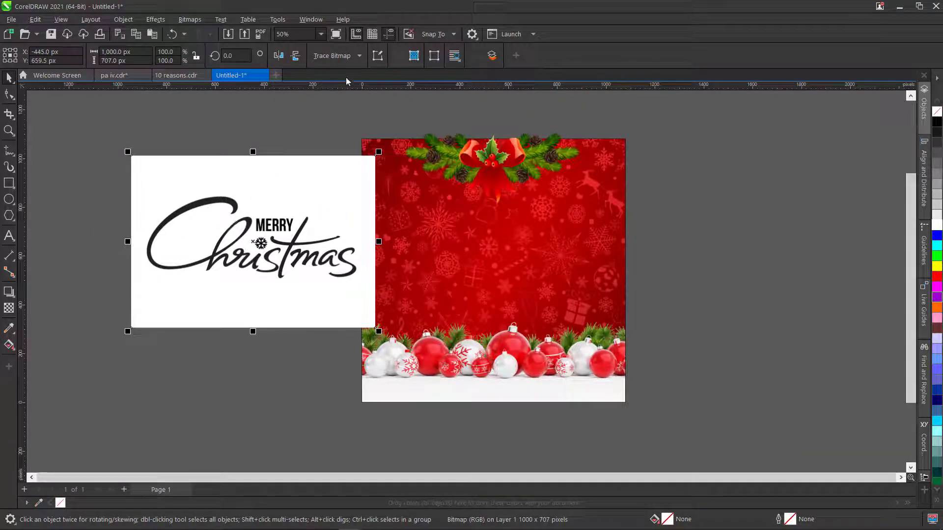
Step: Trace the lettering bitmap with an Outline Trace as Line art, removing the background color automatically
{"action": "left_click", "coordinate": [359, 56]}
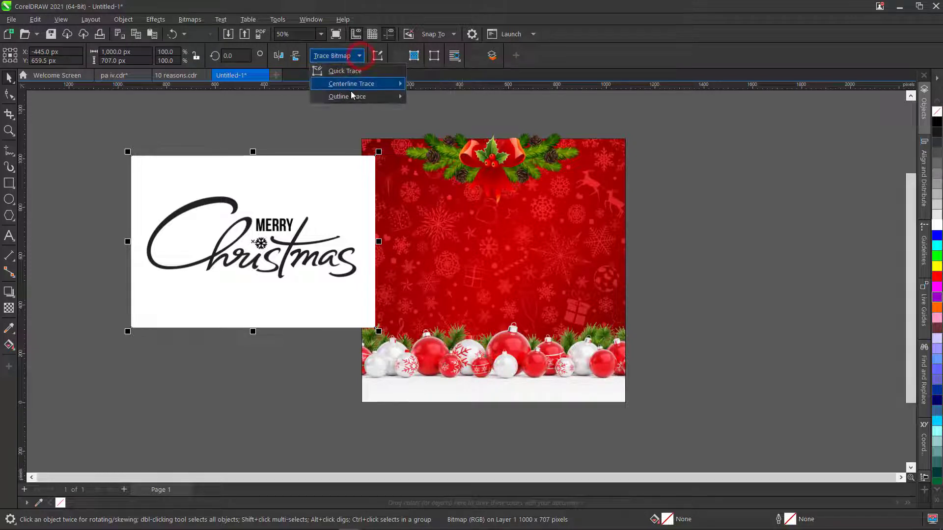
{"action": "mouse_move", "coordinate": [352, 96]}
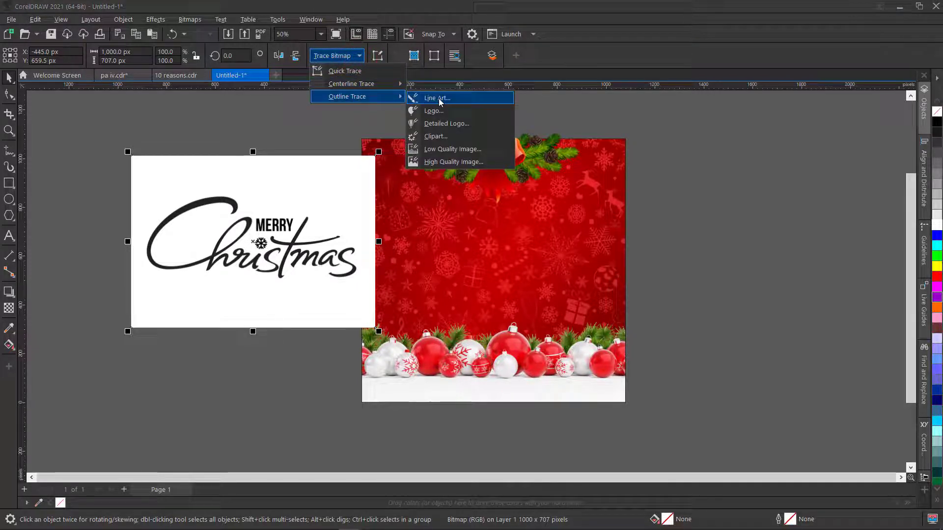
{"action": "left_click", "coordinate": [439, 100]}
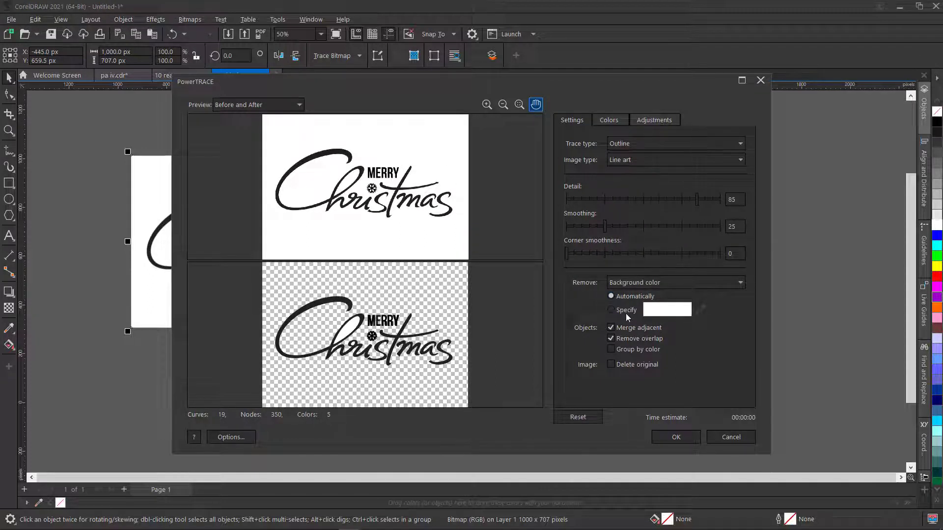
{"action": "left_click", "coordinate": [612, 310]}
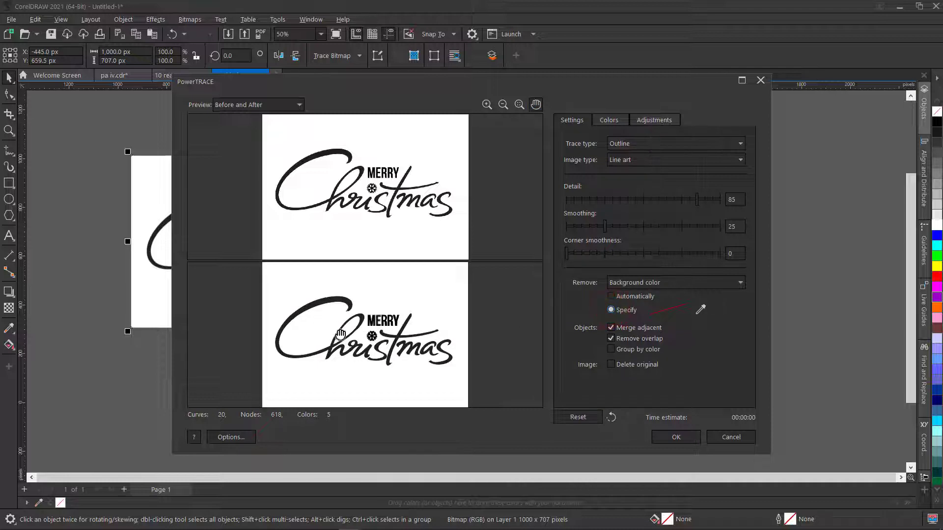
{"action": "left_click", "coordinate": [612, 297]}
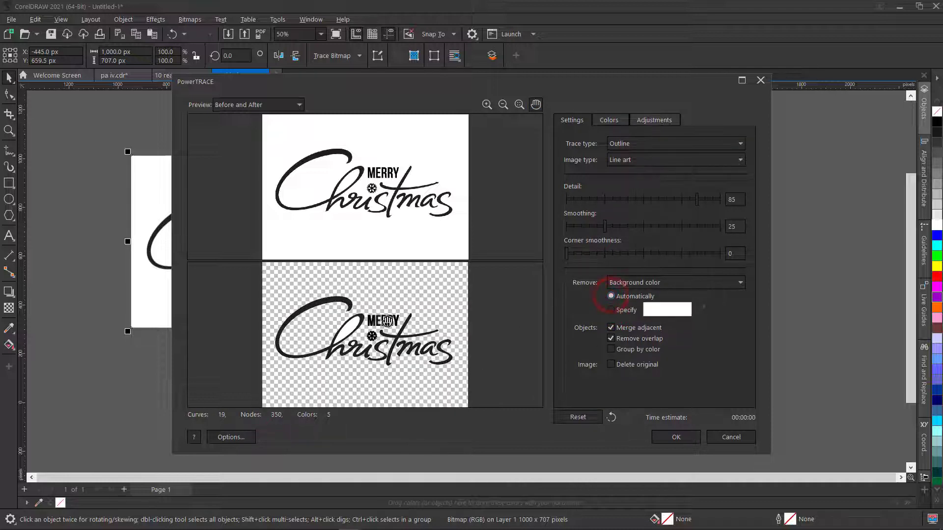
{"action": "left_click", "coordinate": [684, 437]}
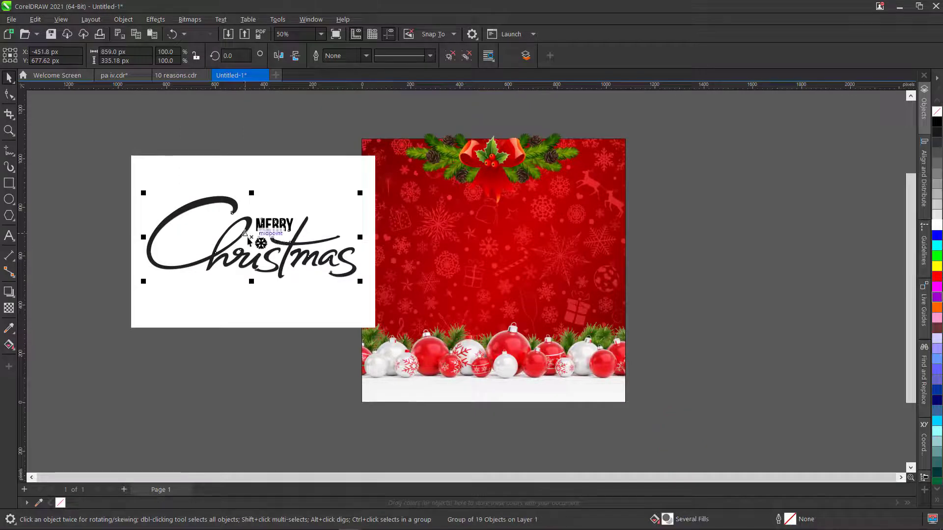
Step: Move the traced lettering to the empty area on the page's other side and delete the original bitmap
{"action": "mouse_move", "coordinate": [250, 242]}
{"action": "left_mouse_down"}
{"action": "mouse_move", "coordinate": [281, 267]}
{"action": "mouse_move", "coordinate": [707, 250]}
{"action": "mouse_move", "coordinate": [772, 239]}
{"action": "left_mouse_up"}
{"action": "left_click", "coordinate": [221, 173]}
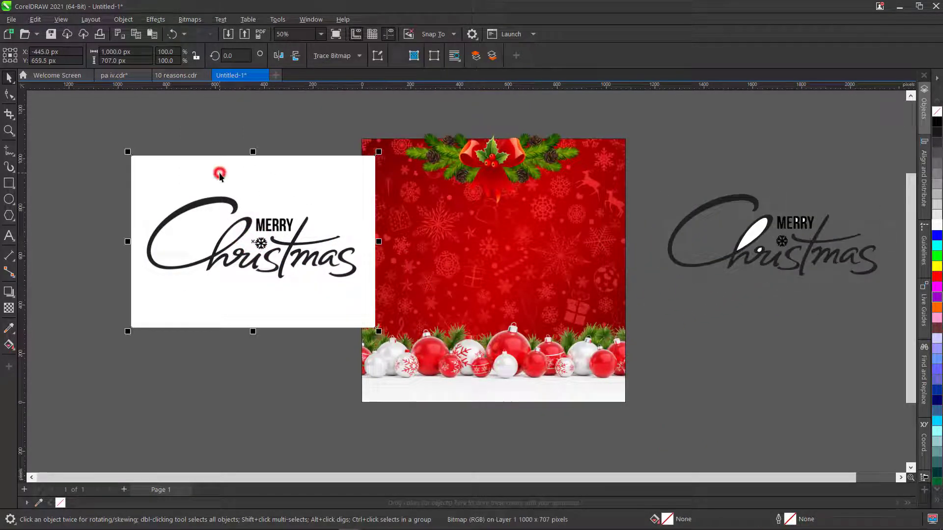
{"action": "key", "text": "Delete"}
Step: Ungroup the traced Merry Christmas lettering into separate curves and deselect them
{"action": "scroll", "coordinate": [237, 179], "scroll_direction": "down", "scroll_amount": 4}
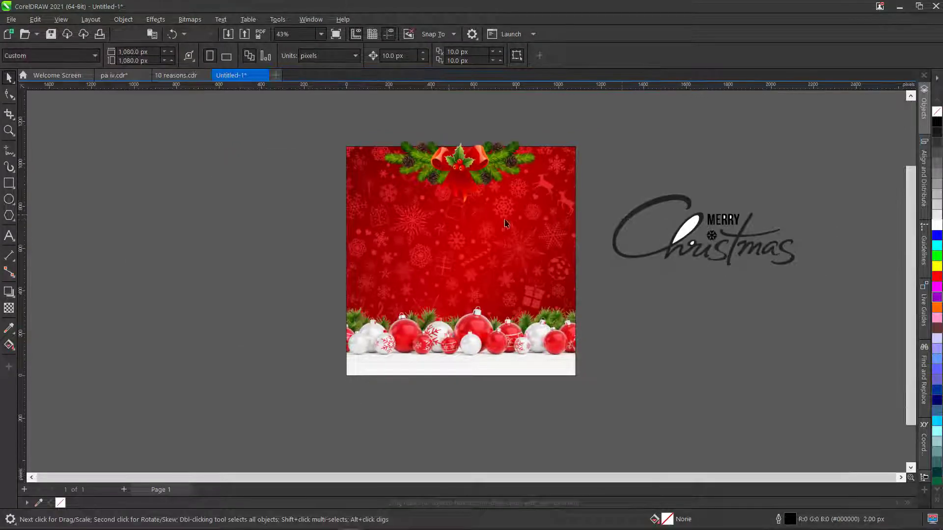
{"action": "scroll", "coordinate": [789, 294], "scroll_direction": "up", "scroll_amount": 2}
{"action": "scroll", "coordinate": [461, 144], "scroll_direction": "up", "scroll_amount": 5}
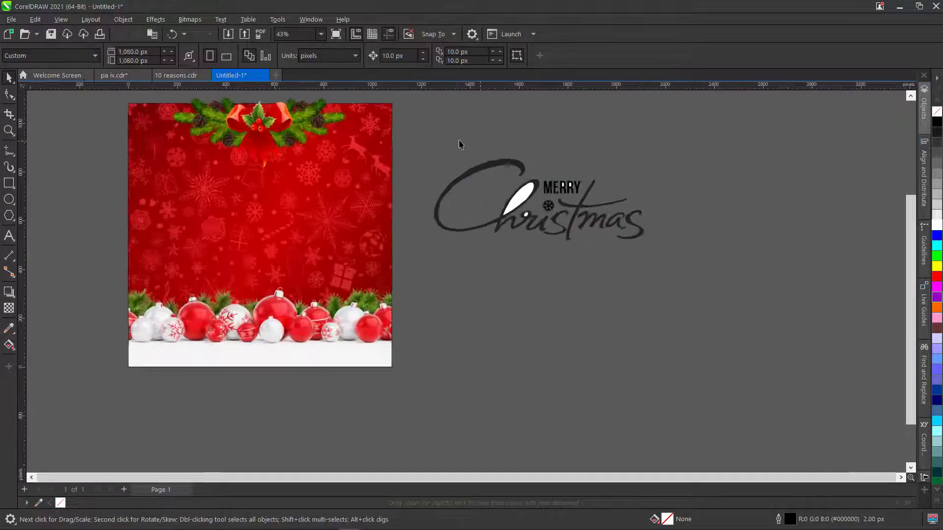
{"action": "left_click", "coordinate": [580, 239]}
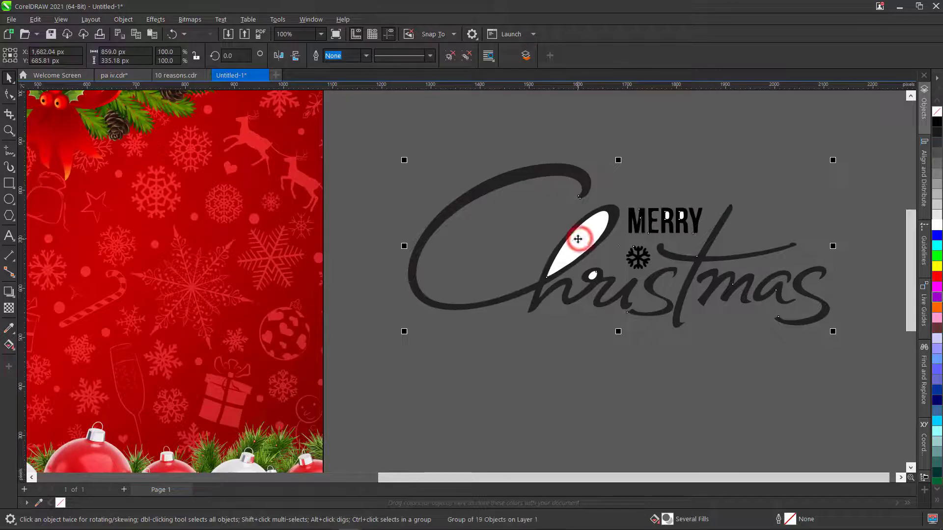
{"action": "left_click", "coordinate": [450, 56]}
{"action": "left_click", "coordinate": [479, 121]}
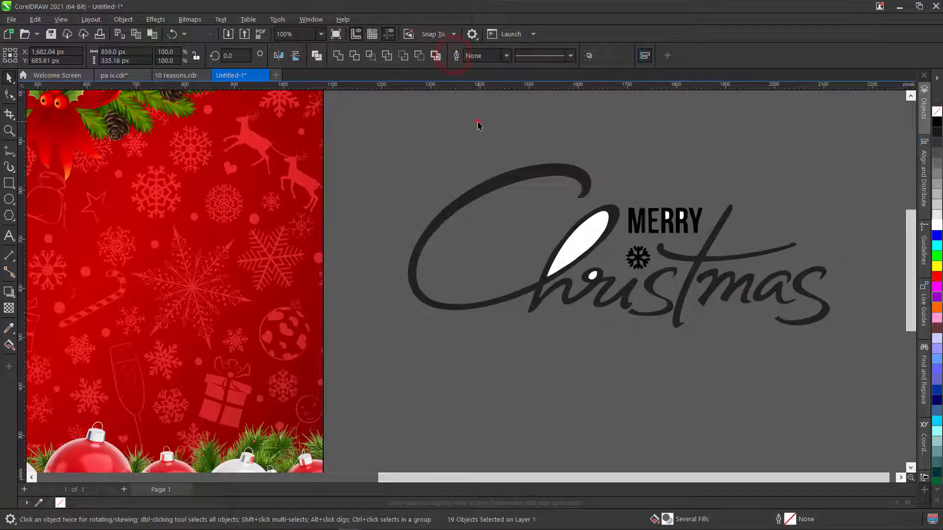
Step: Delete the white filled pieces inside the script letters of Christmas and inside both Rs of MERRY
{"action": "left_click", "coordinate": [581, 237]}
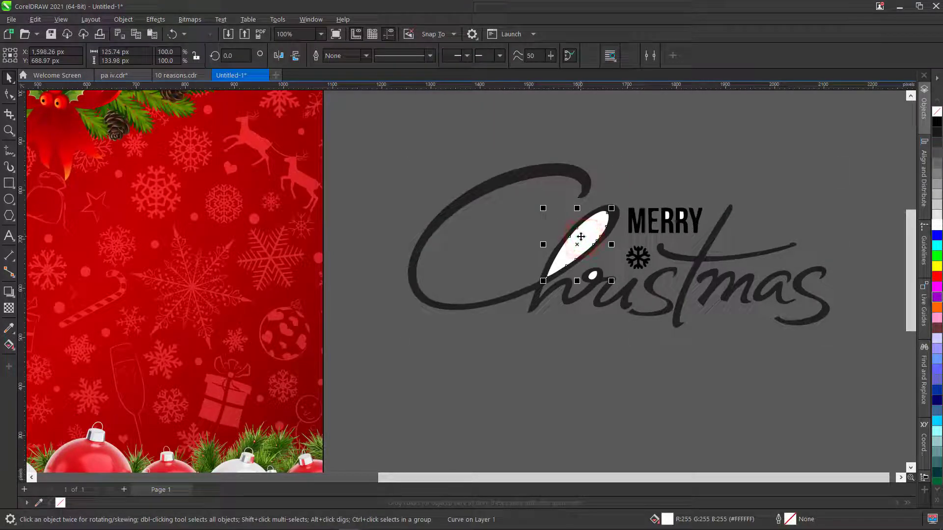
{"action": "key", "text": "Delete"}
{"action": "left_click", "coordinate": [595, 278]}
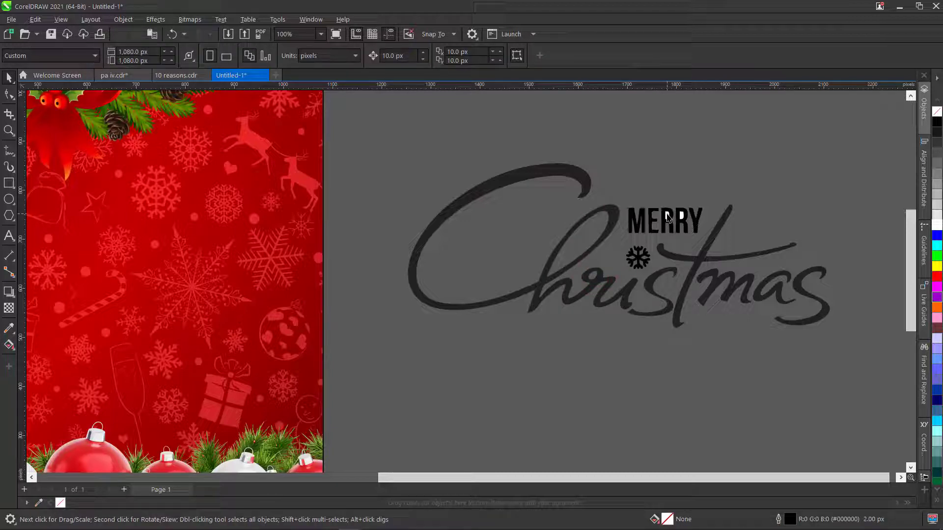
{"action": "left_click", "coordinate": [667, 214]}
{"action": "key", "text": "Delete"}
{"action": "left_click", "coordinate": [682, 216]}
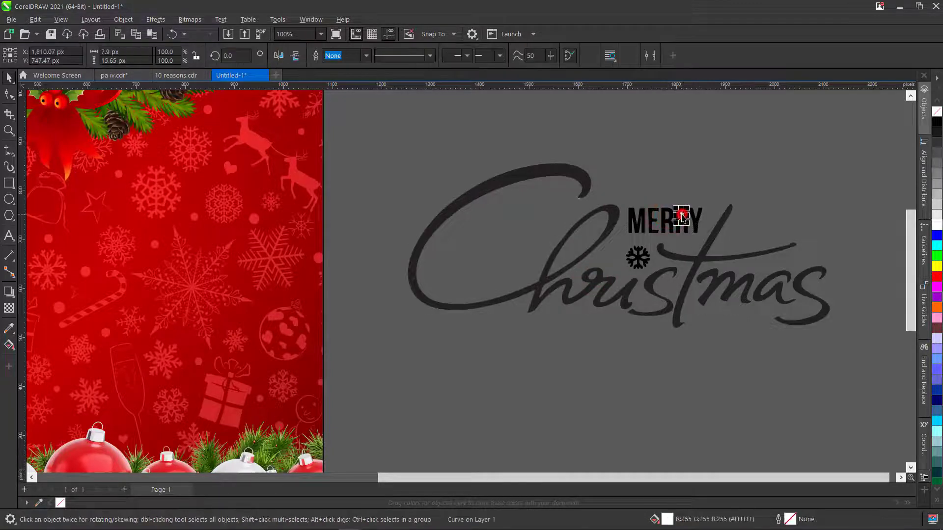
{"action": "key", "text": "Delete"}
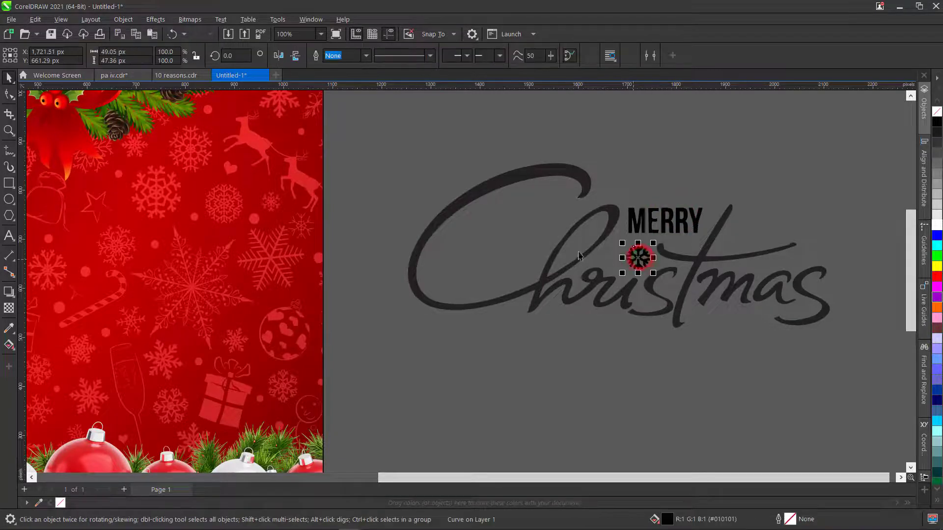
Step: Fill all the Merry Christmas lettering curves and the small snowflake with white
{"action": "scroll", "coordinate": [635, 261], "scroll_direction": "down", "scroll_amount": 3}
{"action": "left_click", "coordinate": [618, 312]}
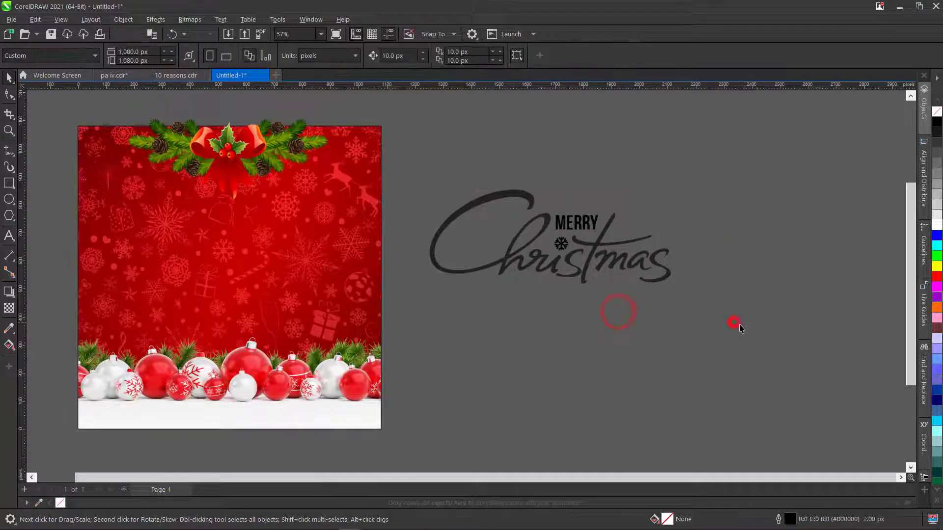
{"action": "left_click_drag", "start_coordinate": [752, 342], "coordinate": [417, 169]}
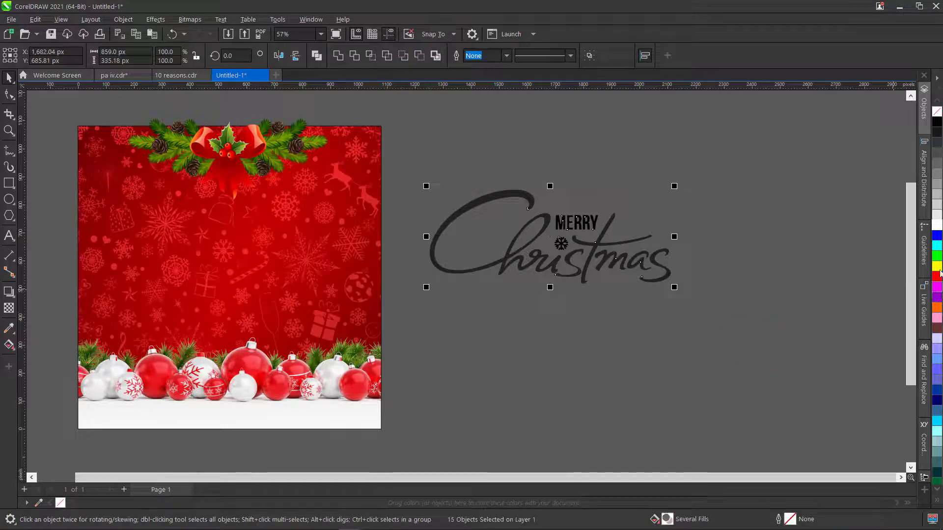
{"action": "left_click", "coordinate": [937, 226]}
{"action": "scroll", "coordinate": [834, 236], "scroll_direction": "down", "scroll_amount": 3}
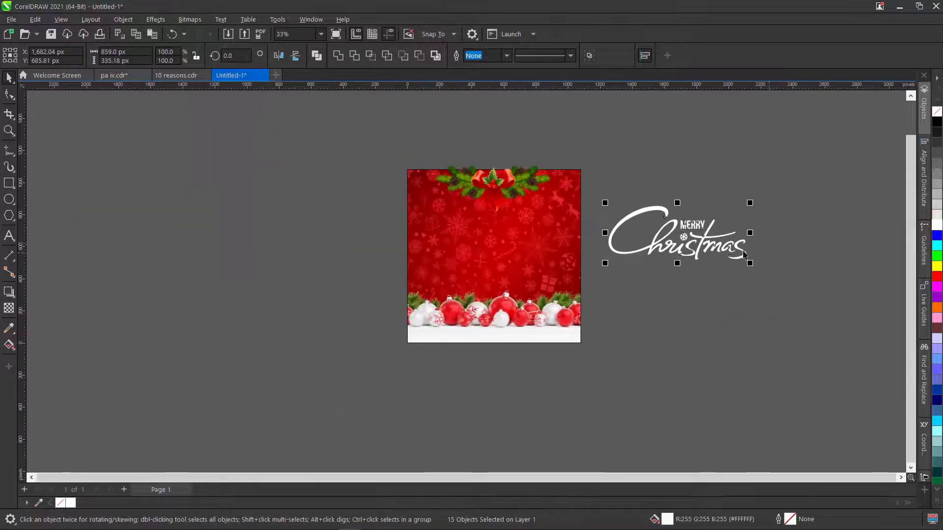
{"action": "scroll", "coordinate": [691, 235], "scroll_direction": "up", "scroll_amount": 2}
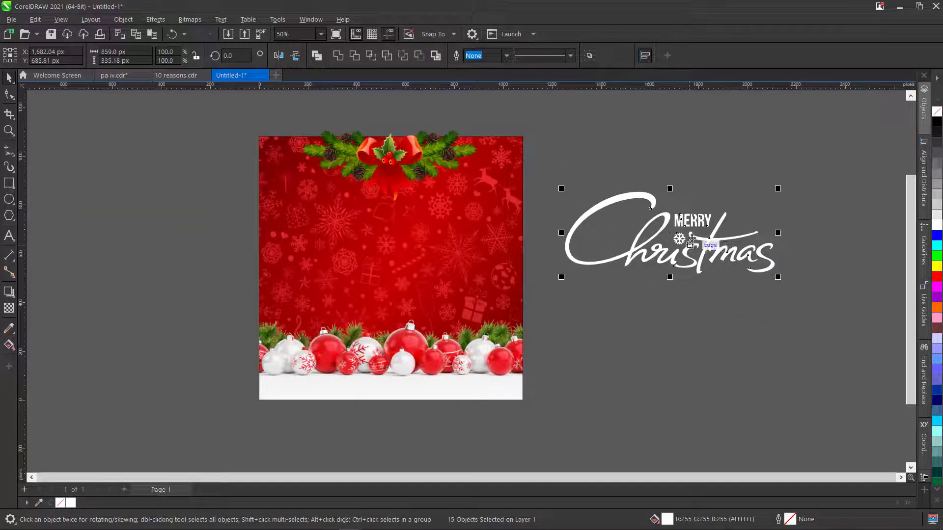
Step: Select all the white lettering curves together with the small snowflake and group them
{"action": "left_click", "coordinate": [644, 317]}
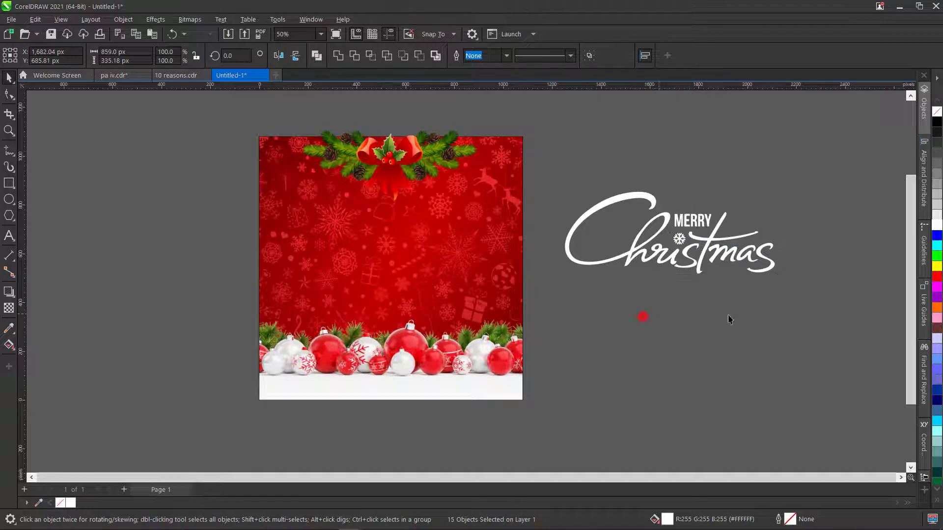
{"action": "left_click_drag", "start_coordinate": [821, 304], "coordinate": [539, 157]}
{"action": "left_click", "coordinate": [683, 331]}
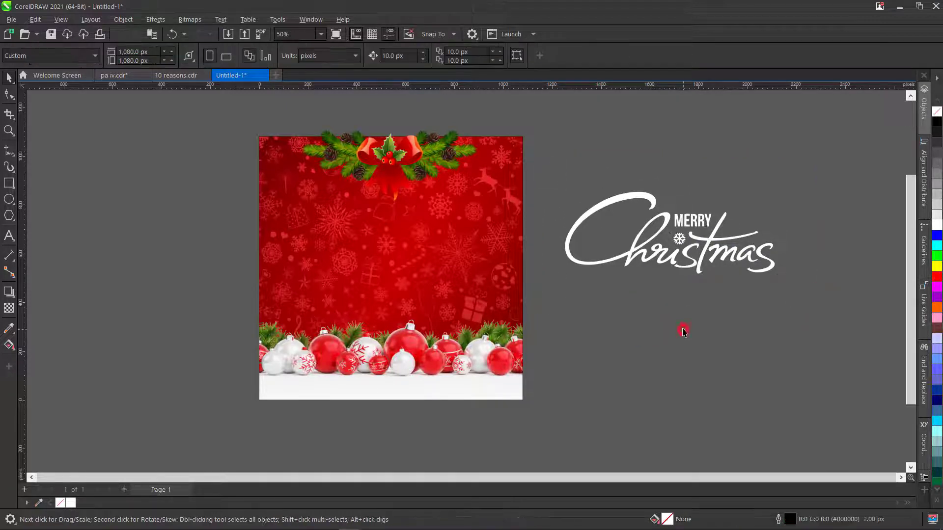
Step: Place the white lettering on the red background between the garland and the ornaments, scaled to about 769 px wide
{"action": "left_click", "coordinate": [696, 247]}
{"action": "left_click_drag", "start_coordinate": [696, 247], "coordinate": [396, 239]}
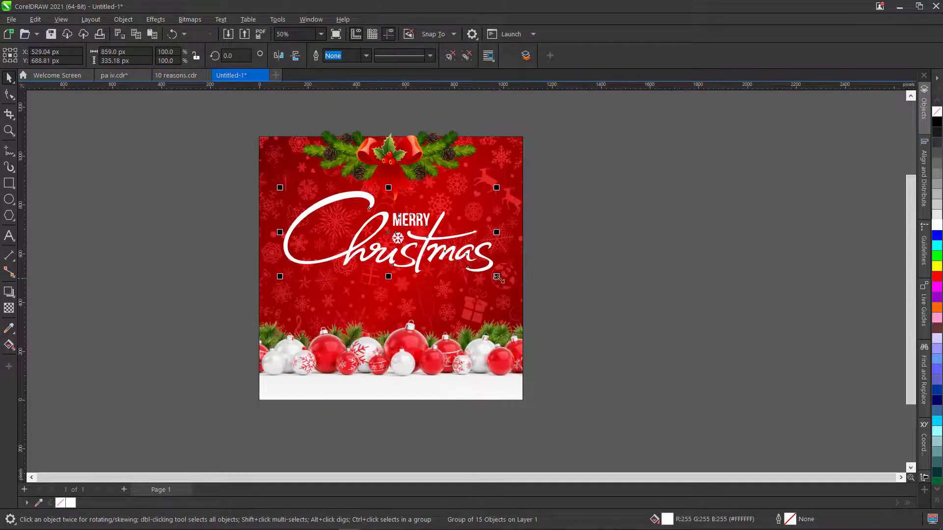
{"action": "left_click_drag", "start_coordinate": [498, 278], "coordinate": [464, 266]}
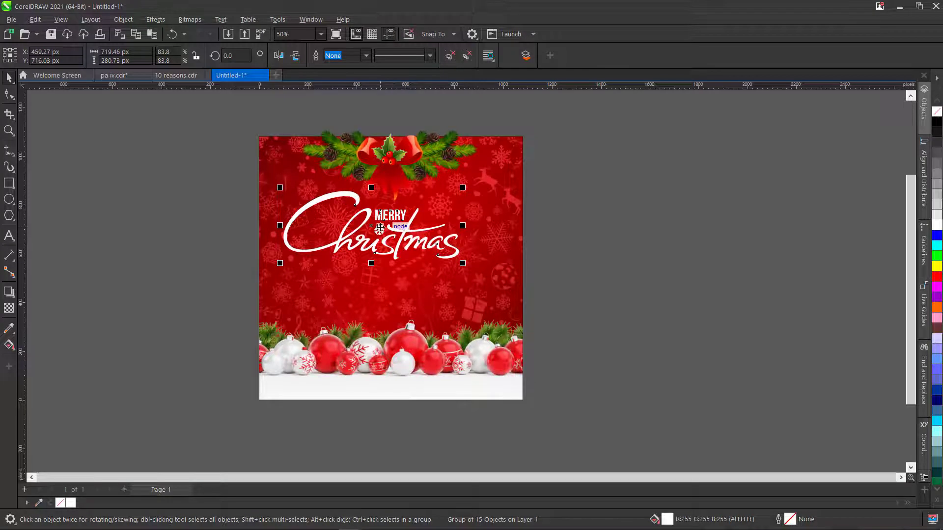
{"action": "left_click_drag", "start_coordinate": [380, 228], "coordinate": [396, 245]}
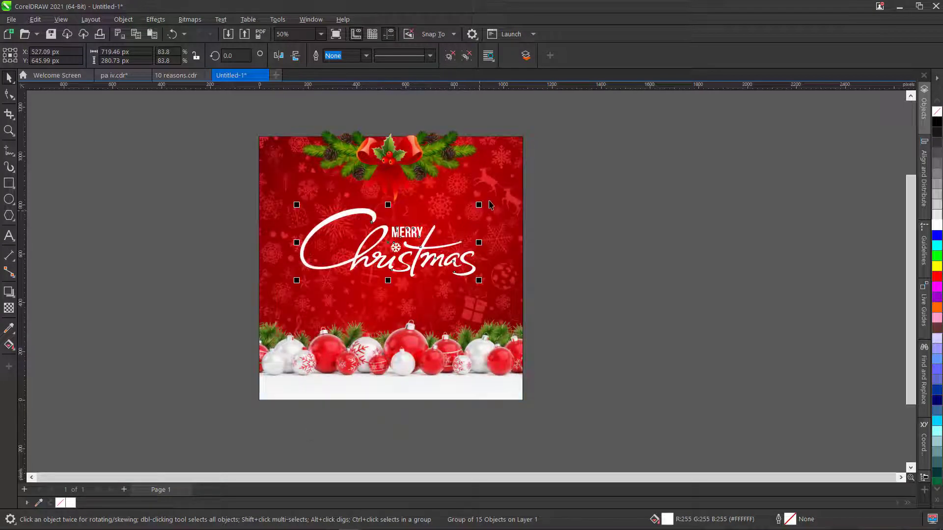
{"action": "left_click_drag", "start_coordinate": [478, 203], "coordinate": [491, 198]}
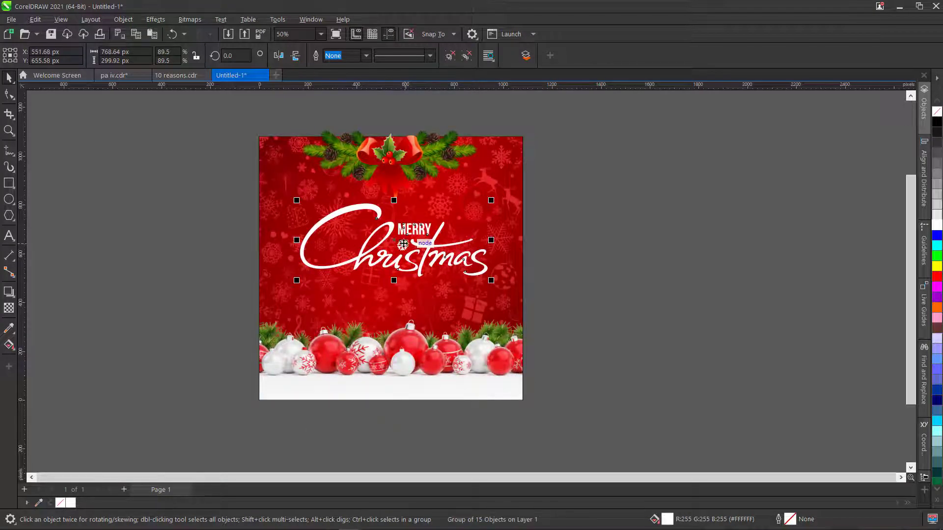
{"action": "mouse_move", "coordinate": [400, 245]}
{"action": "left_mouse_down"}
{"action": "mouse_move", "coordinate": [389, 255]}
{"action": "mouse_move", "coordinate": [411, 256]}
{"action": "left_mouse_up"}
{"action": "left_click", "coordinate": [665, 267]}
{"action": "scroll", "coordinate": [365, 243], "scroll_direction": "up", "scroll_amount": 2}
{"action": "left_click", "coordinate": [736, 259]}
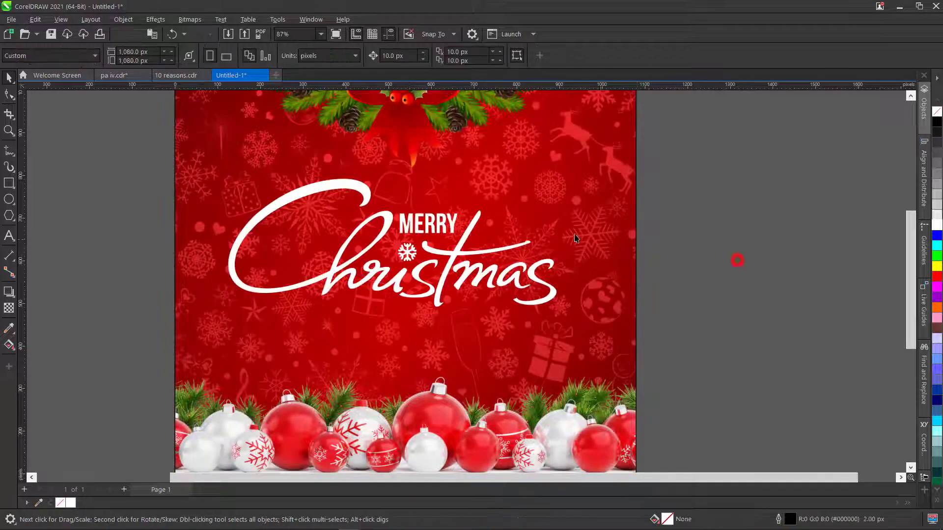
Step: Add the artistic text line AND A PROSPEROUS NEW YEAR on the canvas beside the design
{"action": "scroll", "coordinate": [531, 226], "scroll_direction": "down", "scroll_amount": 2}
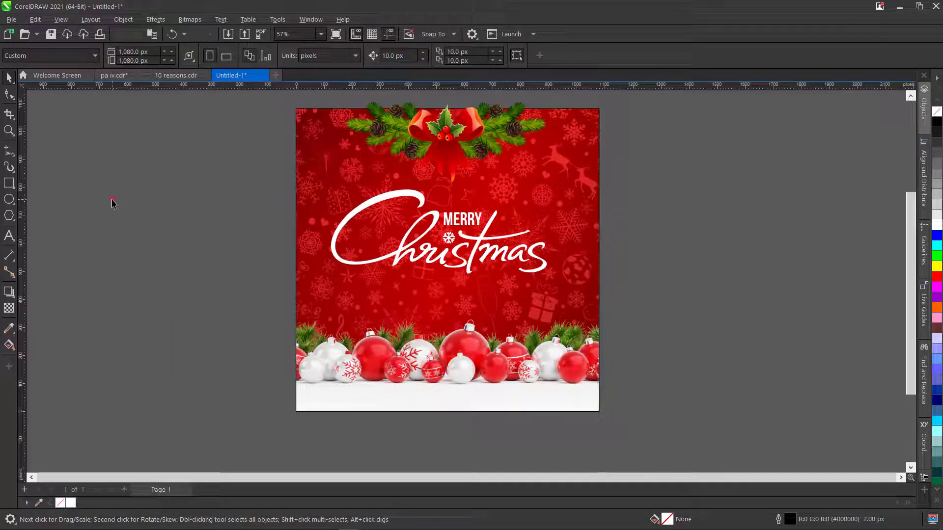
{"action": "left_click", "coordinate": [9, 236]}
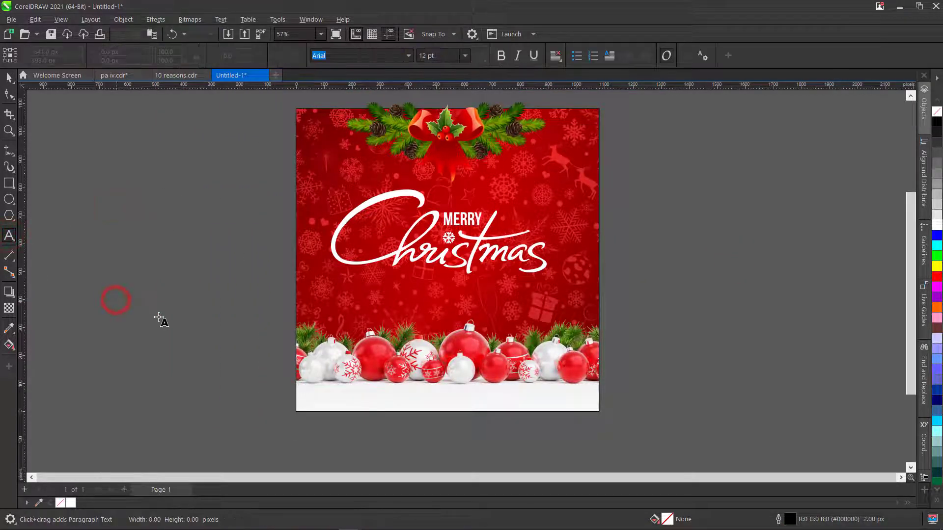
{"action": "type", "text": "AN"}
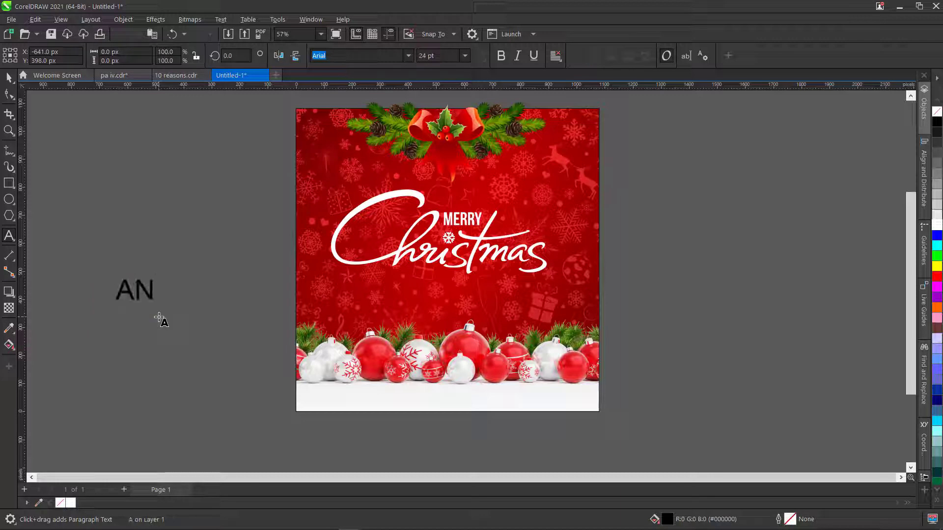
{"action": "type", "text": "D A PROSP"}
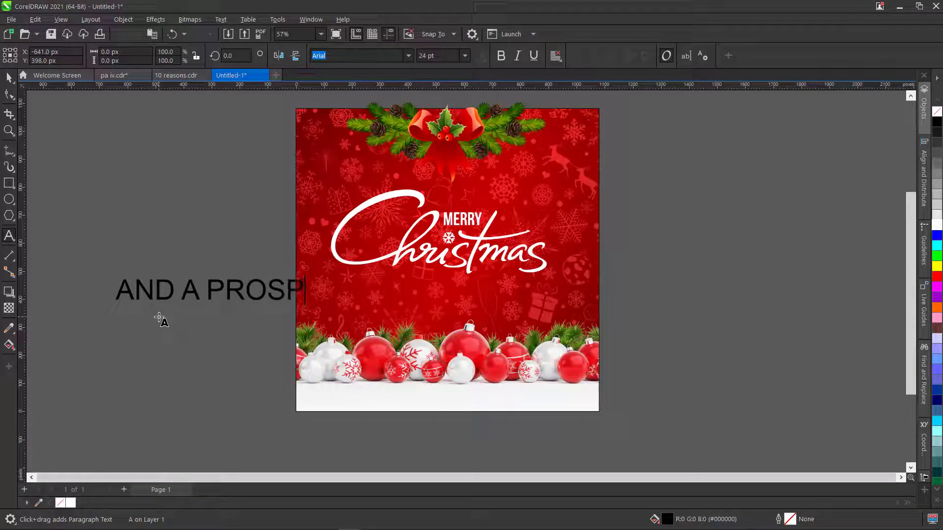
{"action": "type", "text": "EROUS NEW"}
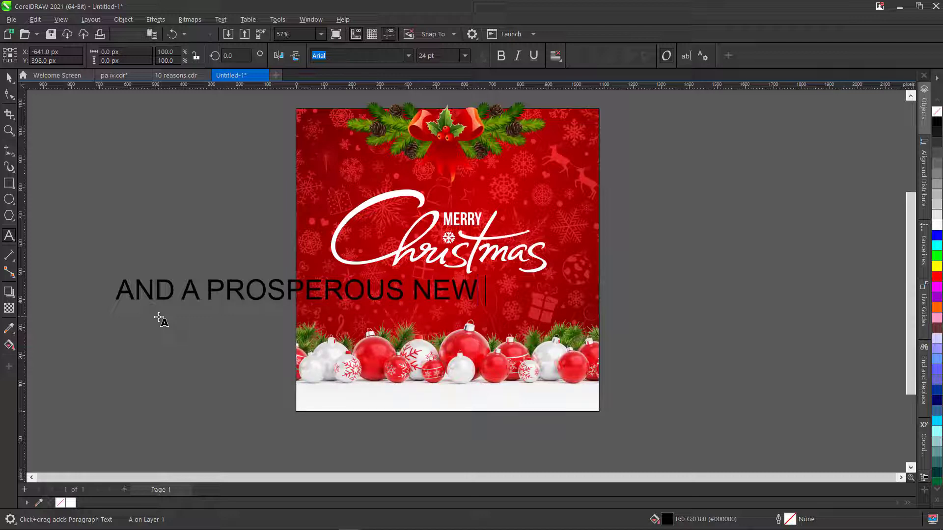
{"action": "type", "text": "YEAR"}
{"action": "key", "text": "Escape"}
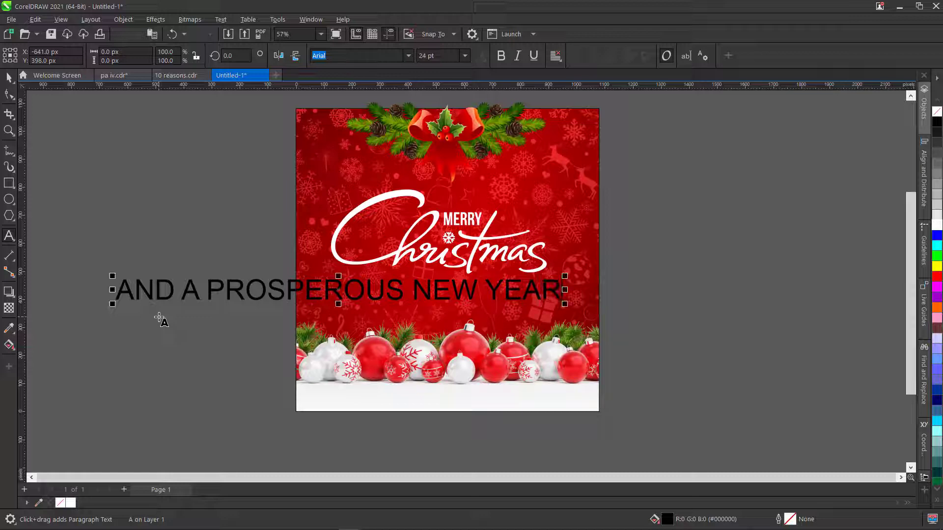
Step: Tighten the letter spacing of the New Year line and set its font to Futura Md BT Medium
{"action": "left_click", "coordinate": [7, 78]}
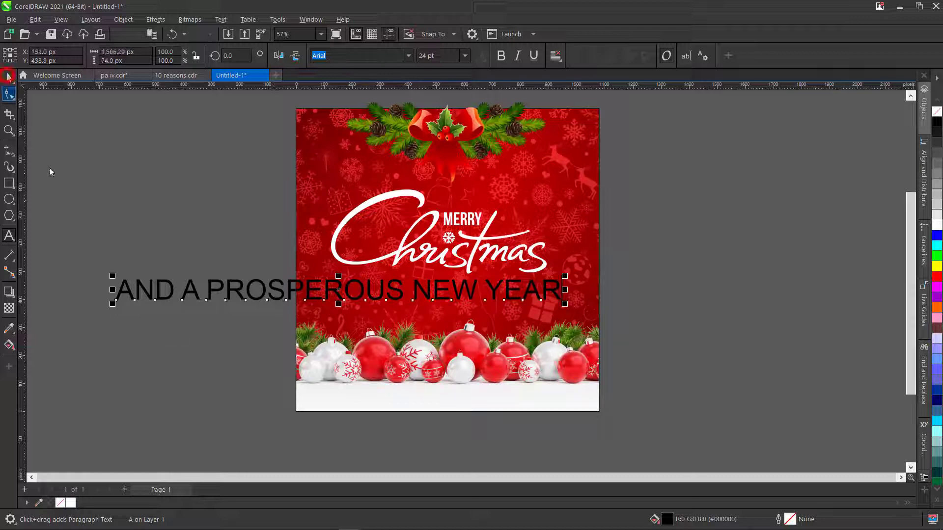
{"action": "left_click", "coordinate": [7, 94]}
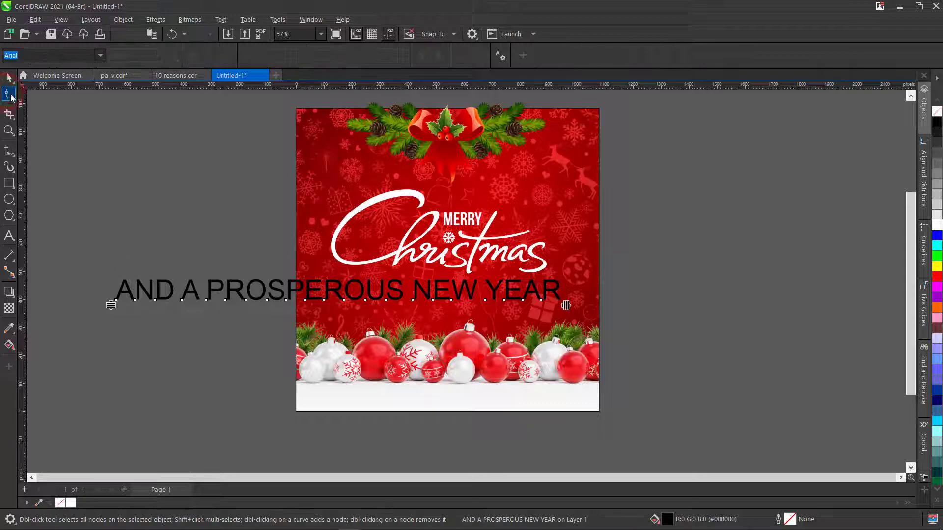
{"action": "left_click_drag", "start_coordinate": [566, 305], "coordinate": [464, 325]}
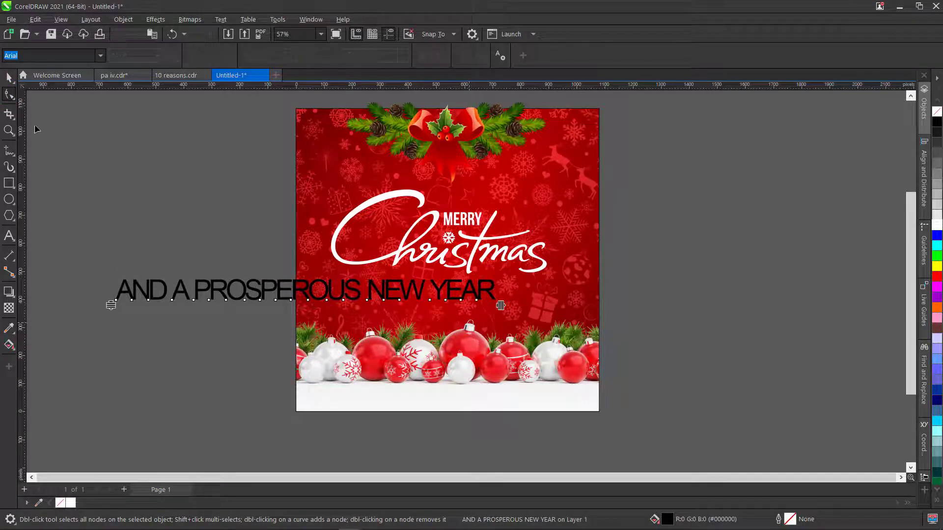
{"action": "left_click", "coordinate": [9, 78]}
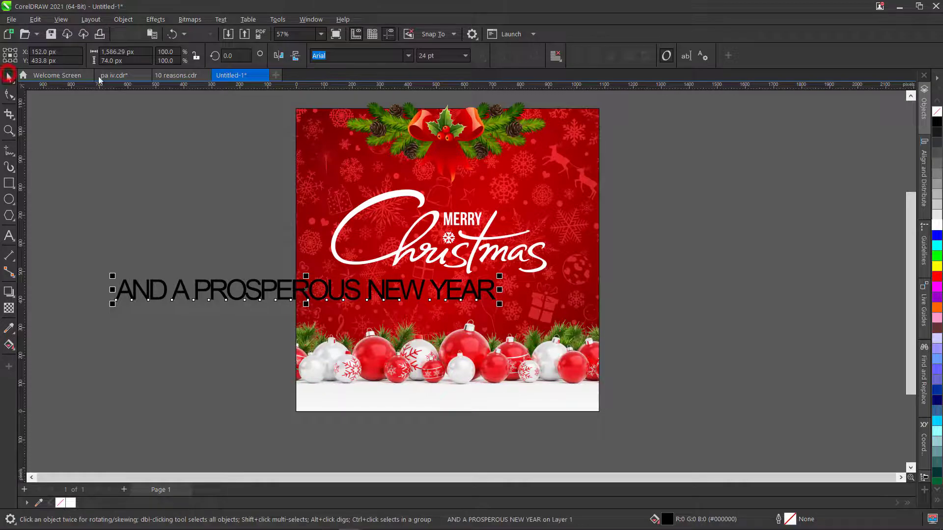
{"action": "left_click", "coordinate": [408, 56]}
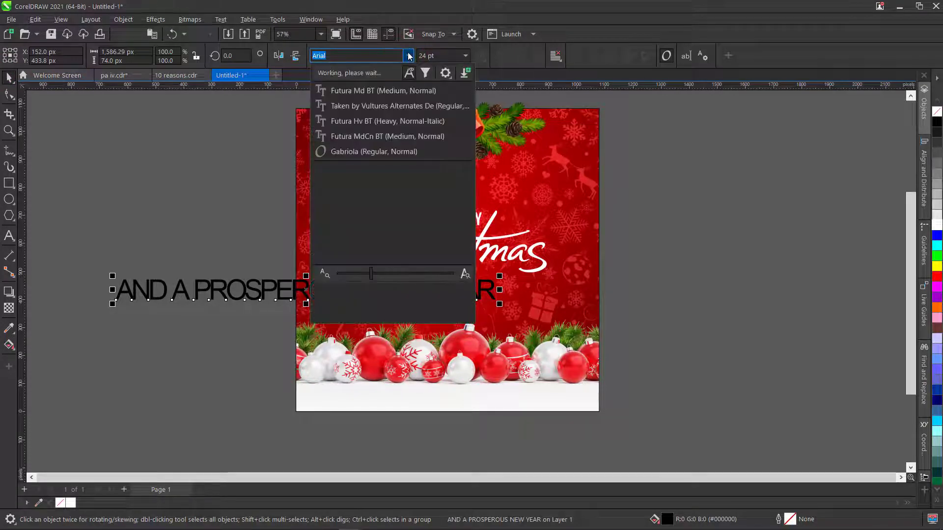
{"action": "left_click", "coordinate": [412, 91]}
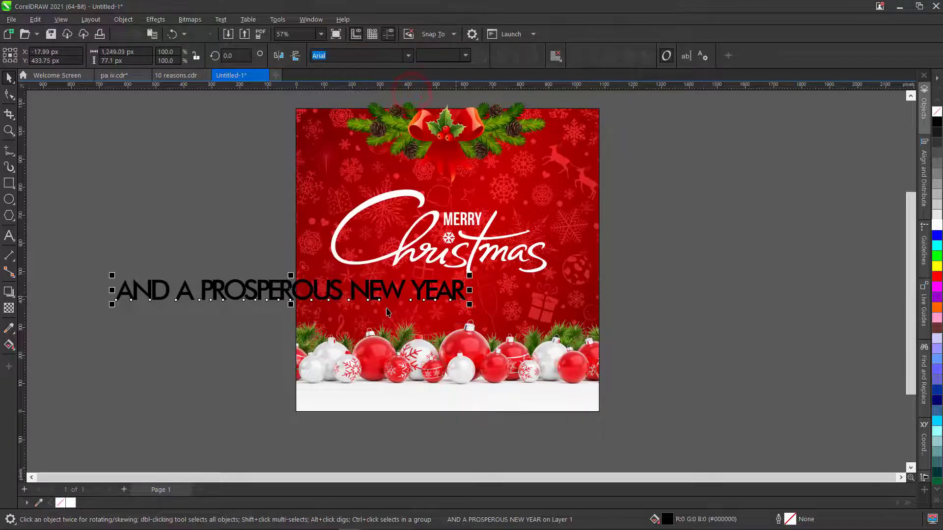
Step: Scale the New Year line to about 473 px wide and place it in white just below the Christmas lettering
{"action": "left_click_drag", "start_coordinate": [421, 324], "coordinate": [251, 330]}
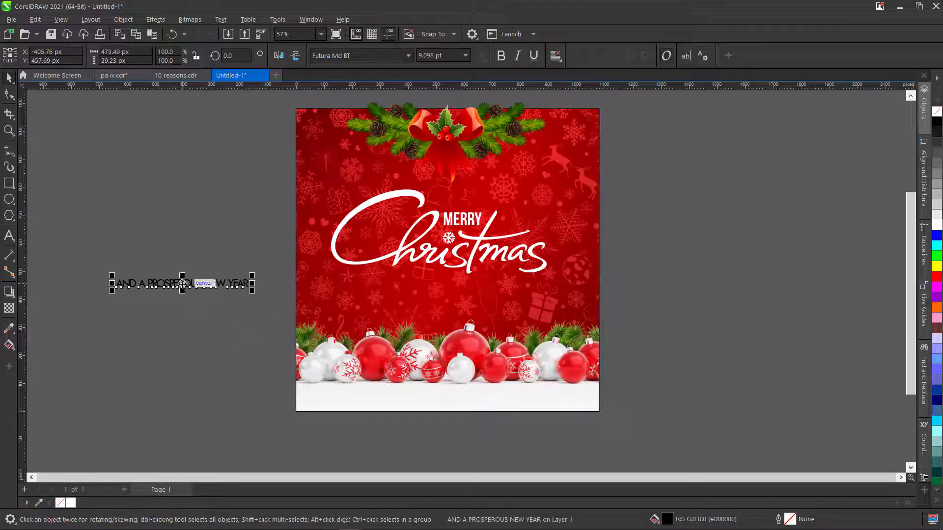
{"action": "left_click_drag", "start_coordinate": [182, 283], "coordinate": [434, 281]}
{"action": "scroll", "coordinate": [430, 297], "scroll_direction": "up", "scroll_amount": 2}
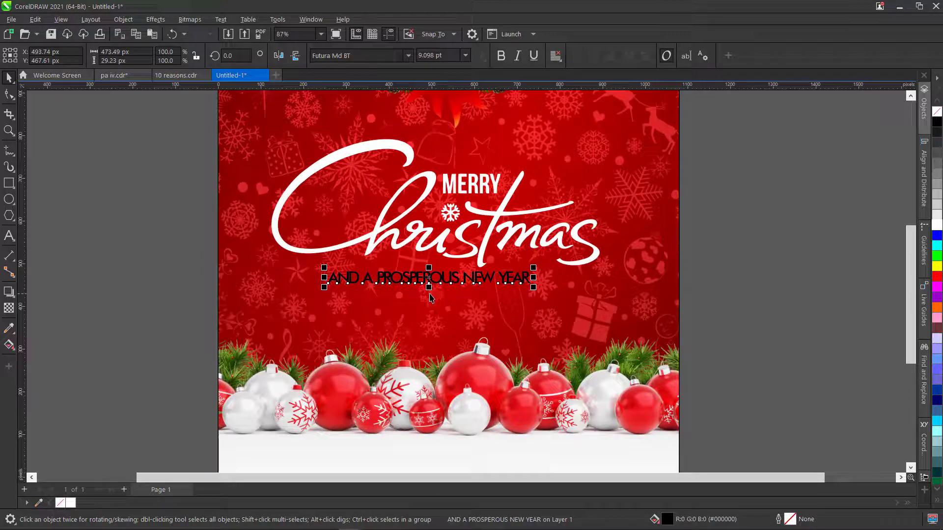
{"action": "left_click", "coordinate": [936, 225]}
{"action": "mouse_move", "coordinate": [428, 278]}
{"action": "left_mouse_down"}
{"action": "mouse_move", "coordinate": [419, 270]}
{"action": "mouse_move", "coordinate": [443, 272]}
{"action": "mouse_move", "coordinate": [417, 275]}
{"action": "left_mouse_up"}
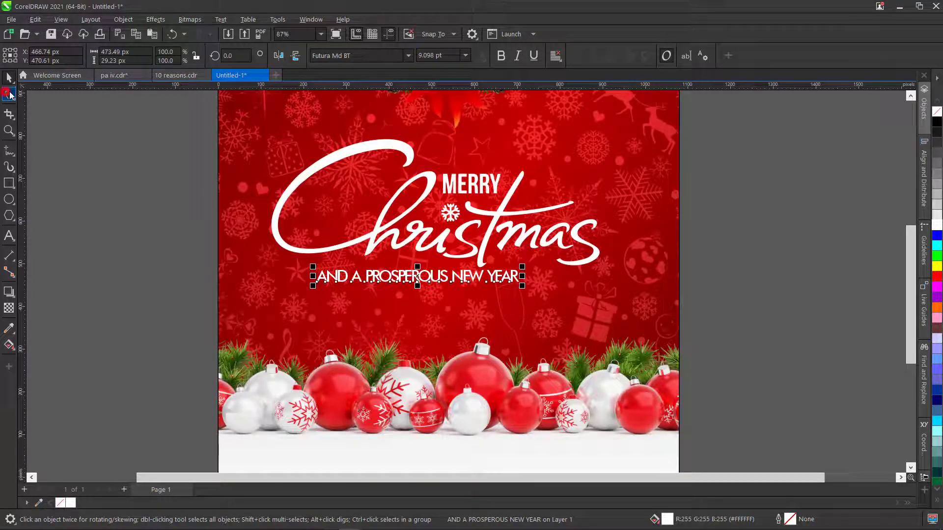
Step: Widen the New Year line's letter spacing to about 642 px overall and centre it beneath the Christmas lettering
{"action": "left_click", "coordinate": [9, 93]}
{"action": "left_click_drag", "start_coordinate": [522, 287], "coordinate": [626, 298]}
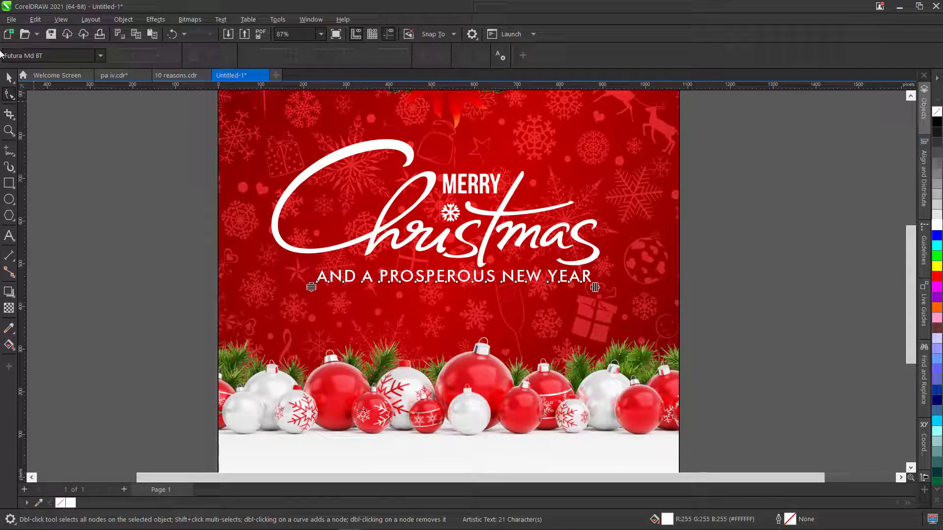
{"action": "left_click", "coordinate": [8, 77]}
{"action": "mouse_move", "coordinate": [451, 276]}
{"action": "left_mouse_down"}
{"action": "mouse_move", "coordinate": [439, 270]}
{"action": "mouse_move", "coordinate": [439, 280]}
{"action": "mouse_move", "coordinate": [448, 277]}
{"action": "left_mouse_up"}
{"action": "scroll", "coordinate": [384, 257], "scroll_direction": "down", "scroll_amount": 2}
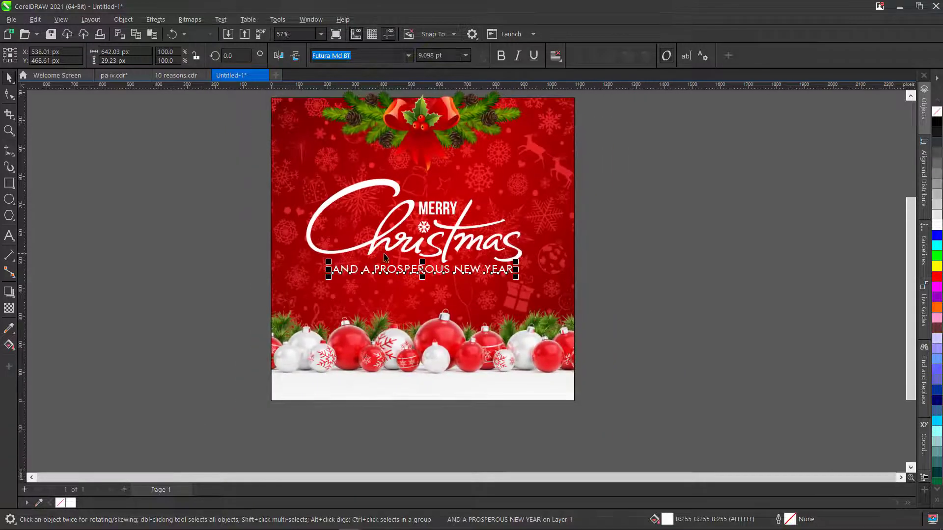
{"action": "left_click", "coordinate": [665, 241]}
Step: PowerClip the bow garland inside the red background square so it is cropped at the page's upper edge
{"action": "scroll", "coordinate": [461, 287], "scroll_direction": "up", "scroll_amount": 2}
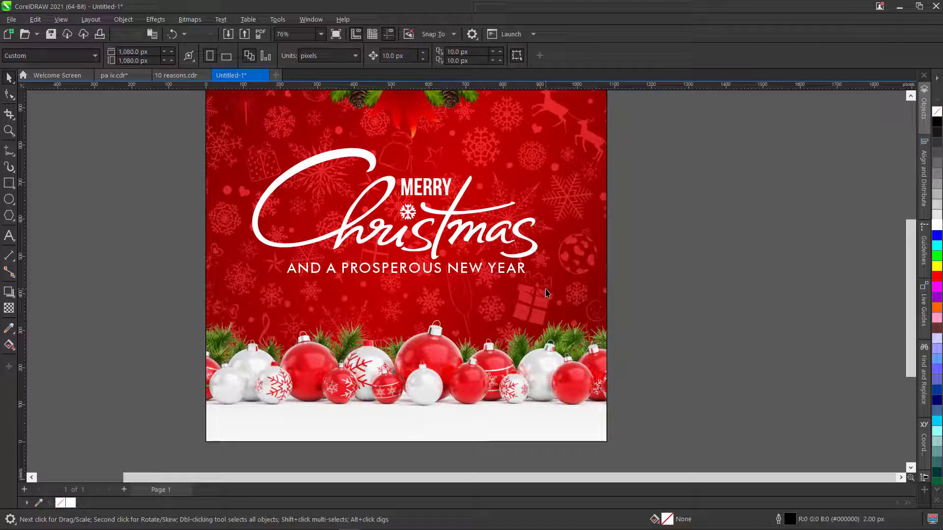
{"action": "scroll", "coordinate": [478, 264], "scroll_direction": "down", "scroll_amount": 3}
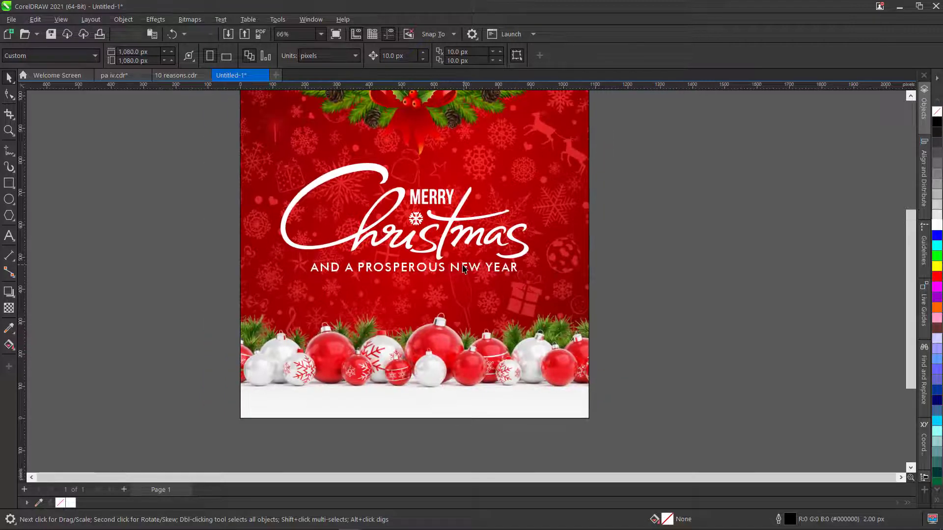
{"action": "left_click", "coordinate": [431, 130]}
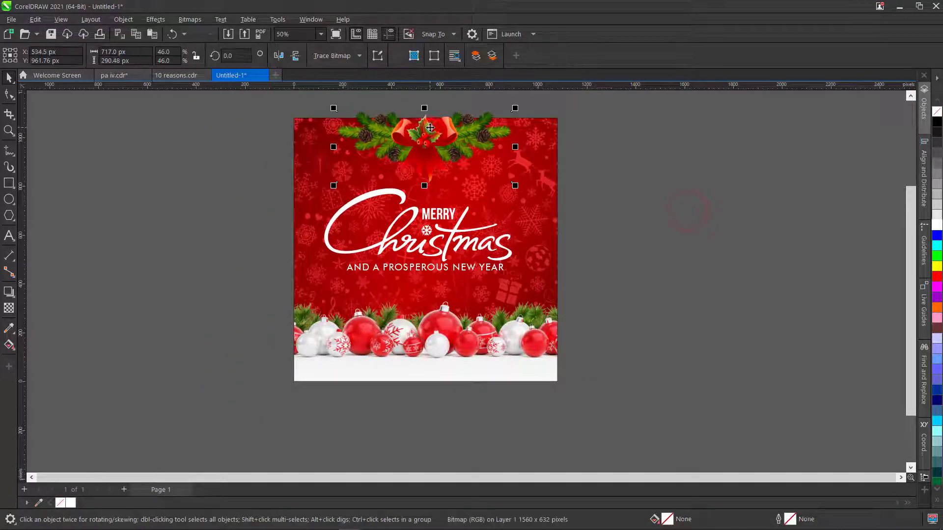
{"action": "right_click", "coordinate": [417, 128]}
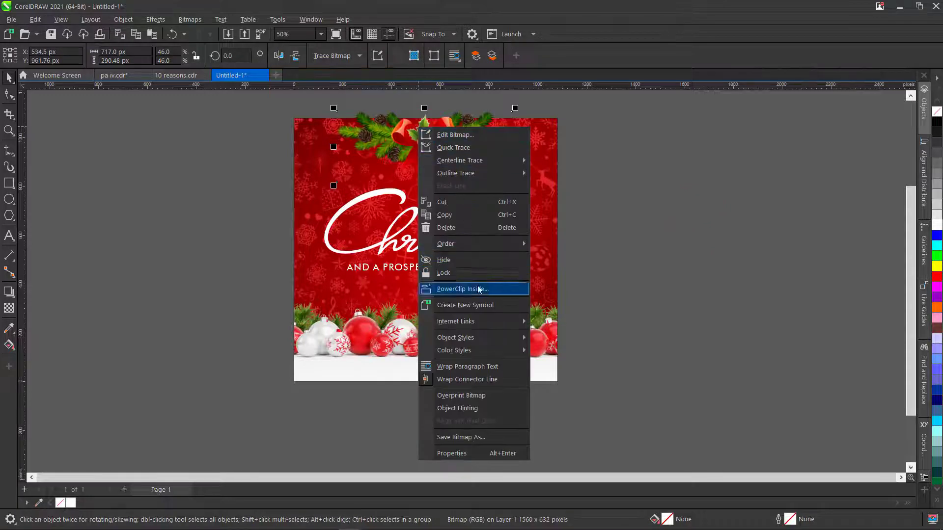
{"action": "left_click", "coordinate": [476, 287]}
{"action": "left_click", "coordinate": [520, 191]}
{"action": "left_click", "coordinate": [628, 158]}
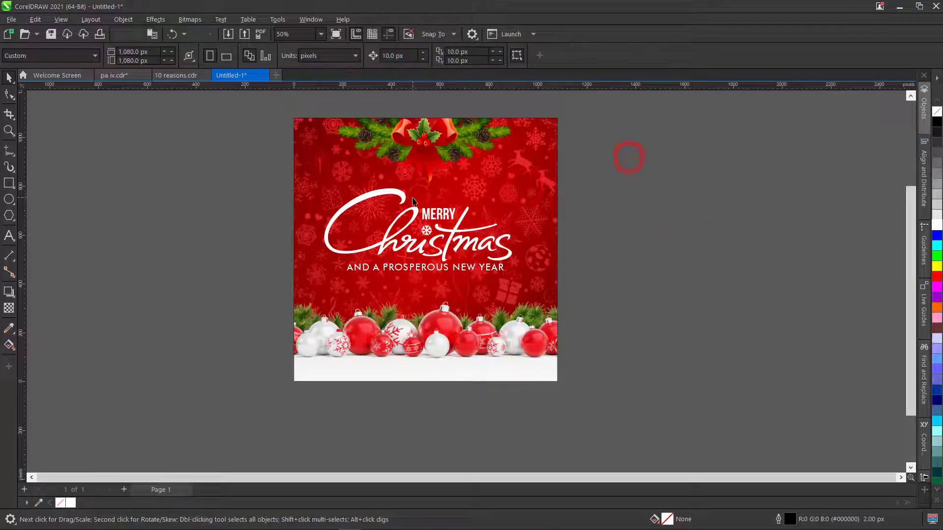
Step: Add a black drop shadow to the grouped Merry Christmas lettering, offset about 0.66 px across and -3.38 px vertically
{"action": "scroll", "coordinate": [412, 198], "scroll_direction": "down", "scroll_amount": 1}
{"action": "left_click", "coordinate": [690, 272]}
{"action": "scroll", "coordinate": [357, 356], "scroll_direction": "up", "scroll_amount": 3}
{"action": "scroll", "coordinate": [357, 357], "scroll_direction": "down", "scroll_amount": 2}
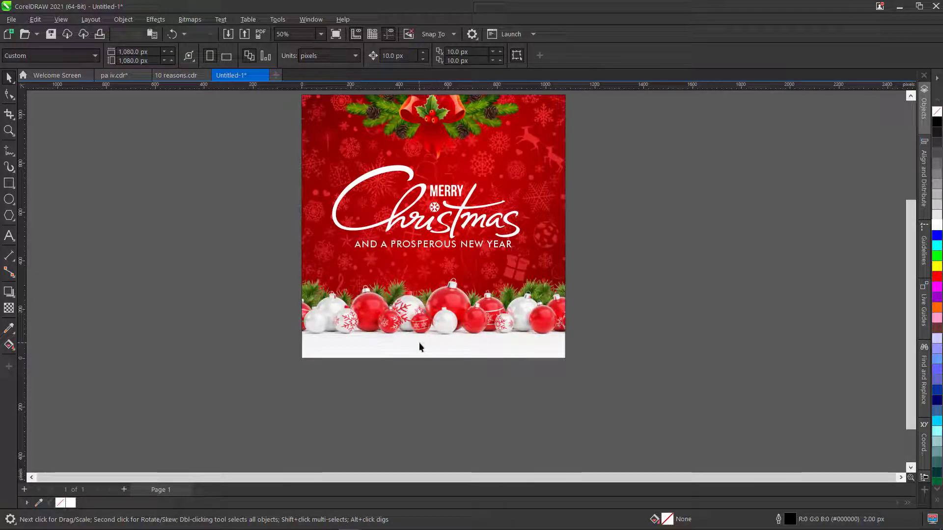
{"action": "left_click", "coordinate": [406, 188]}
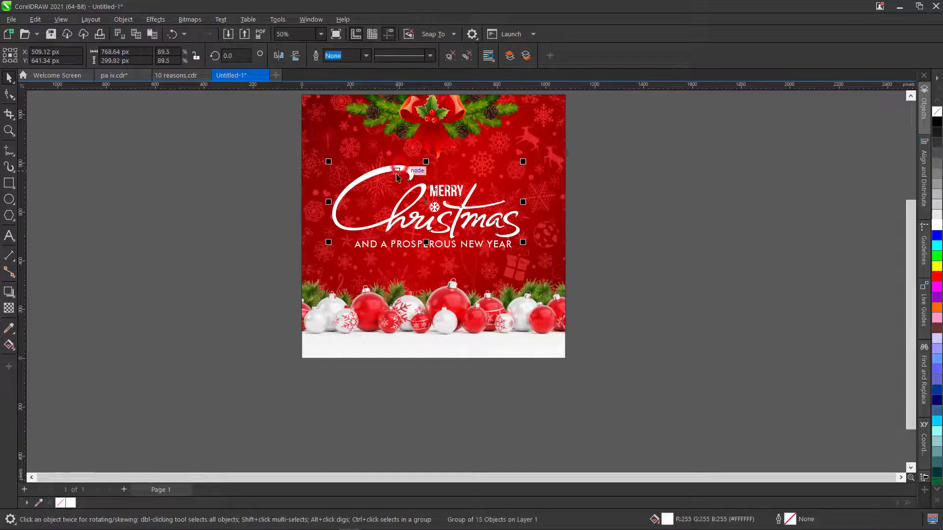
{"action": "scroll", "coordinate": [430, 204], "scroll_direction": "up", "scroll_amount": 2}
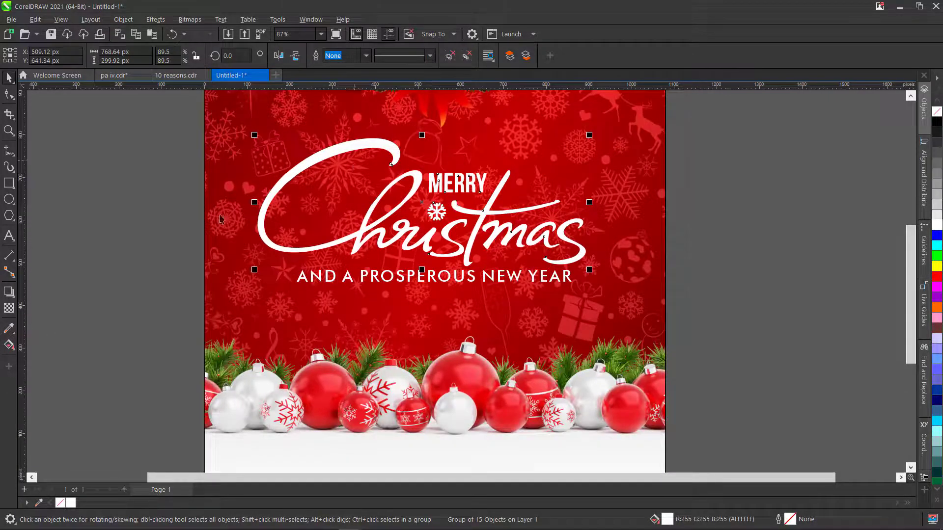
{"action": "left_click", "coordinate": [9, 295]}
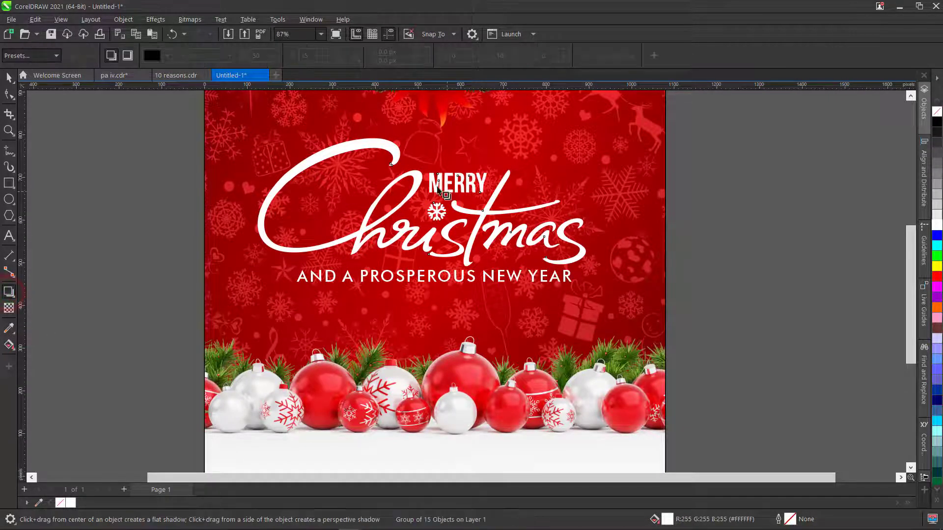
{"action": "left_click_drag", "start_coordinate": [422, 203], "coordinate": [435, 269]}
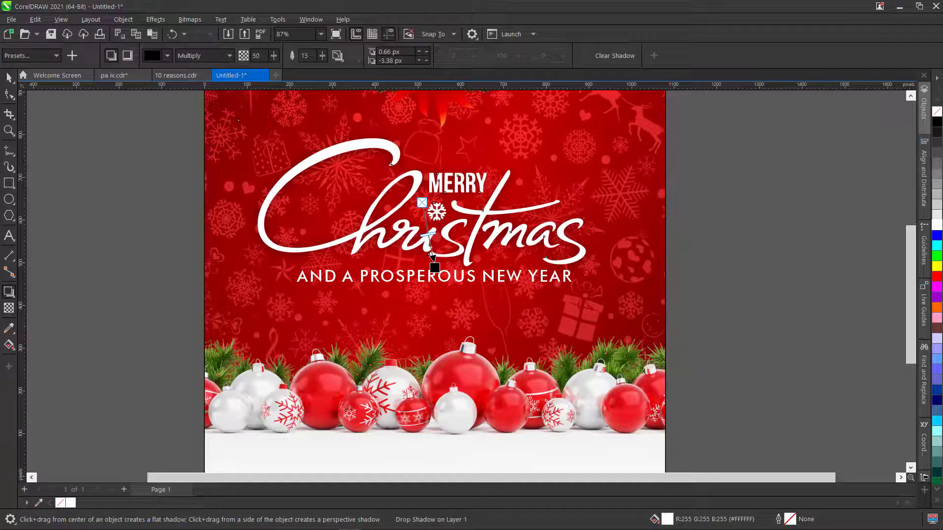
Step: Set the opacity of the lettering's drop shadow to 84
{"action": "left_click", "coordinate": [273, 57]}
{"action": "left_click_drag", "start_coordinate": [272, 70], "coordinate": [248, 76]}
{"action": "left_click", "coordinate": [273, 56]}
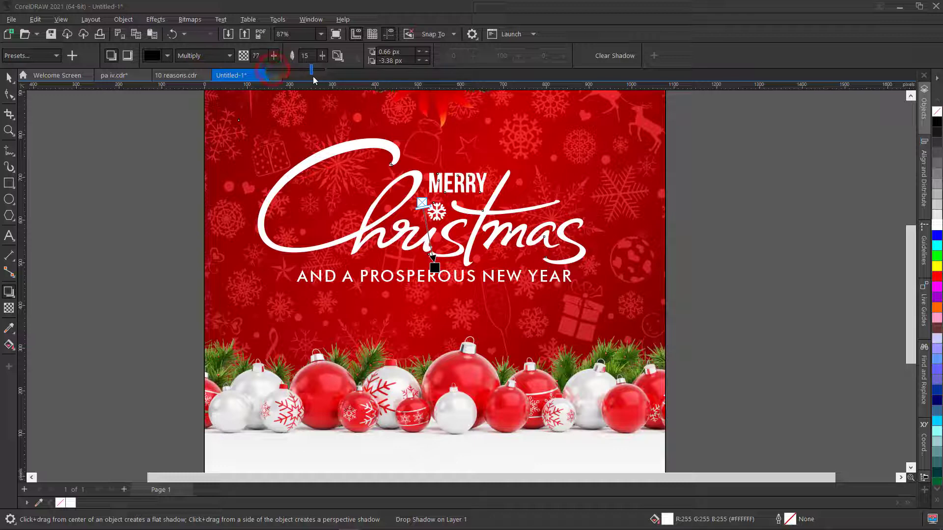
{"action": "left_click_drag", "start_coordinate": [315, 80], "coordinate": [316, 77]}
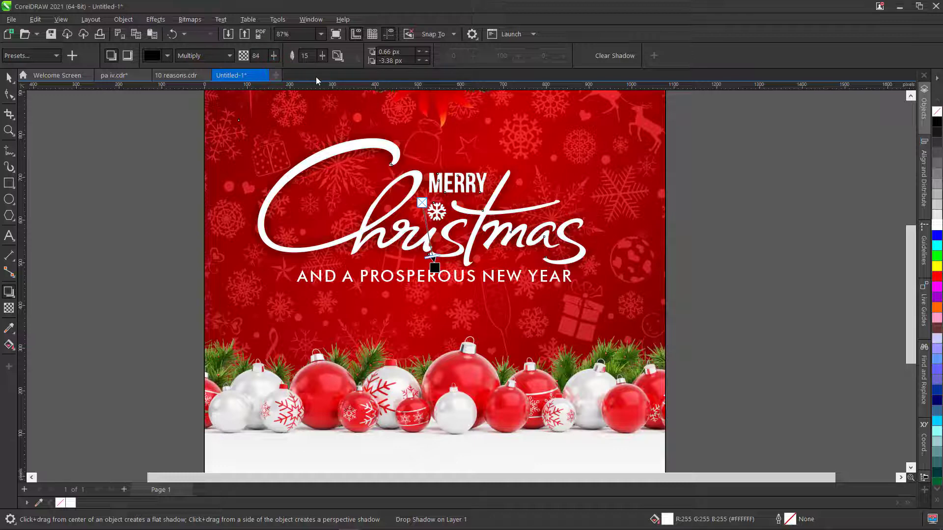
{"action": "left_click", "coordinate": [8, 78]}
{"action": "scroll", "coordinate": [724, 226], "scroll_direction": "down", "scroll_amount": 3}
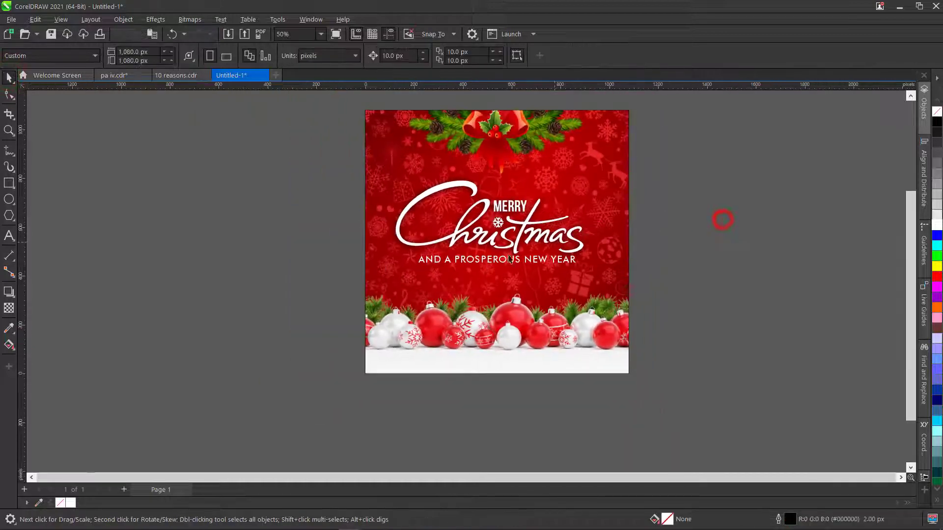
{"action": "scroll", "coordinate": [509, 258], "scroll_direction": "down", "scroll_amount": 1}
{"action": "scroll", "coordinate": [540, 251], "scroll_direction": "up", "scroll_amount": 2}
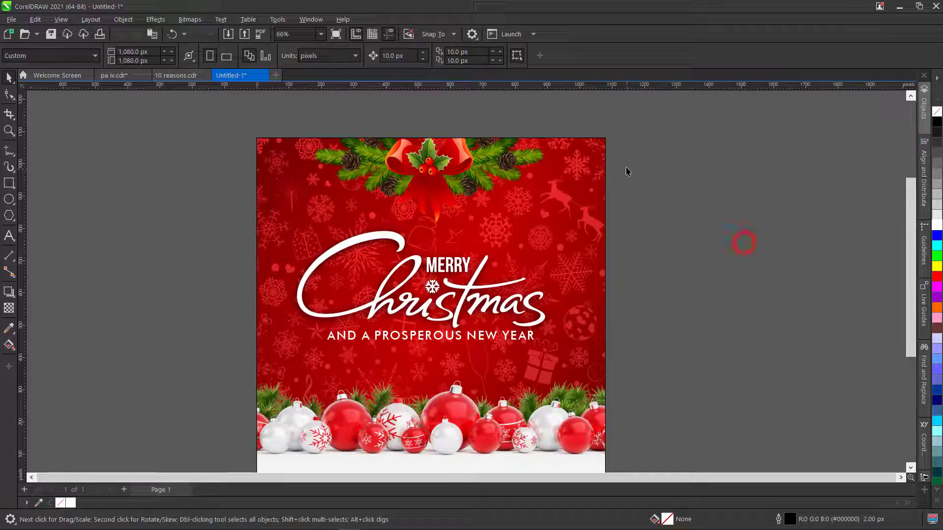
Step: Copy the blue ribboned ornament image from the desktop and paste it into the CorelDRAW design
{"action": "left_click", "coordinate": [899, 7]}
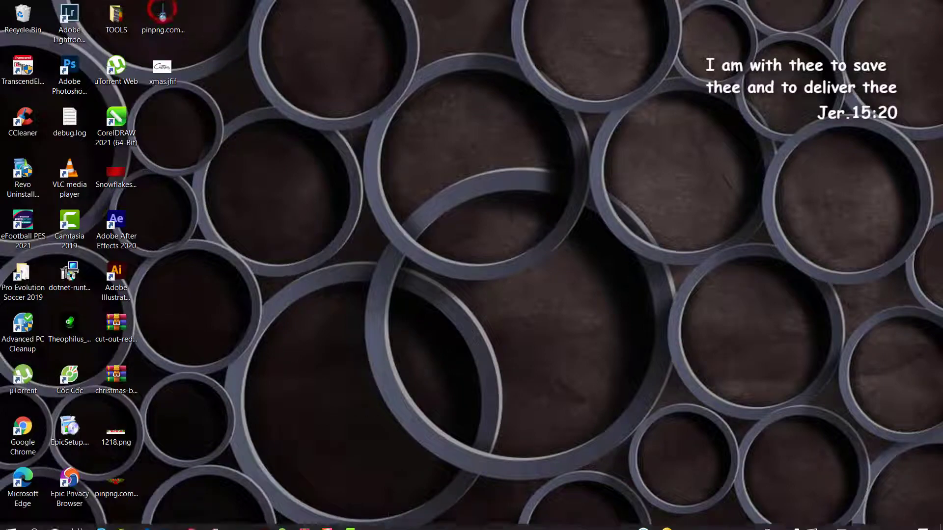
{"action": "left_click", "coordinate": [350, 522]}
{"action": "left_click", "coordinate": [349, 521]}
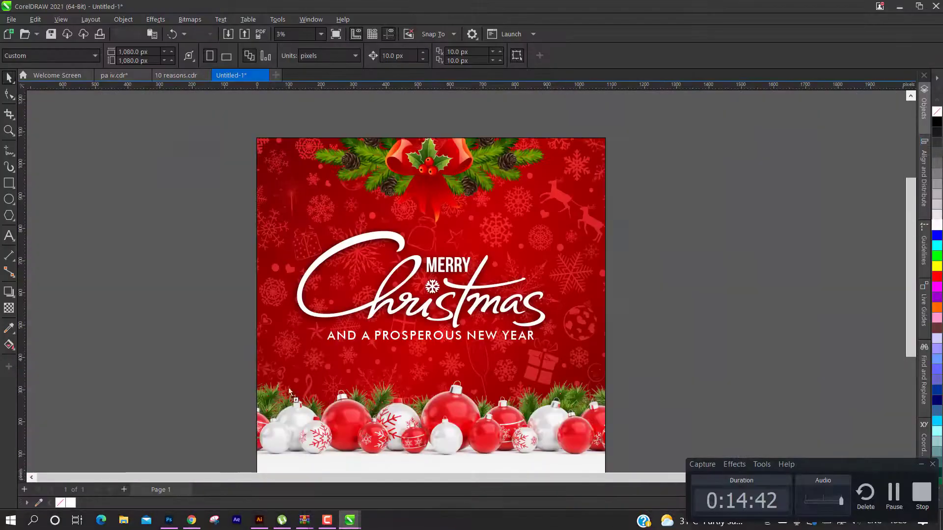
{"action": "key", "text": "ctrl+v"}
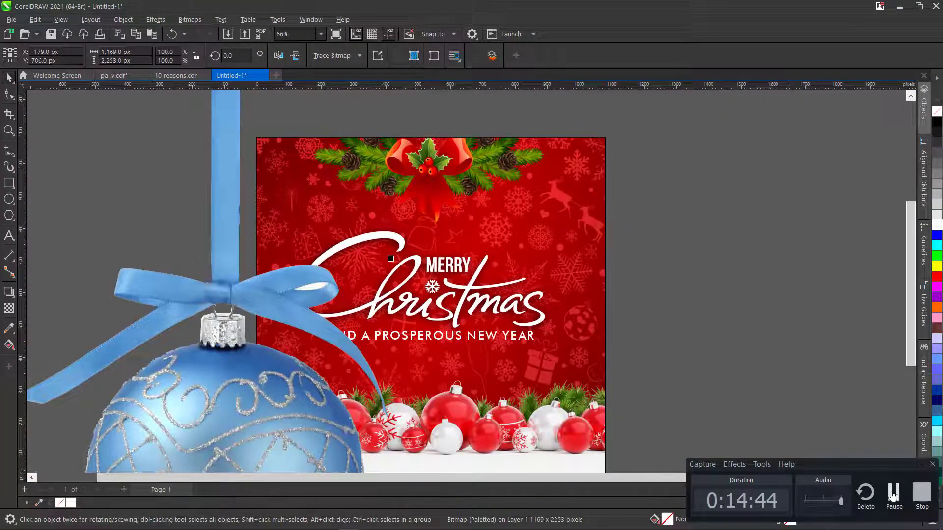
{"action": "left_click", "coordinate": [922, 465]}
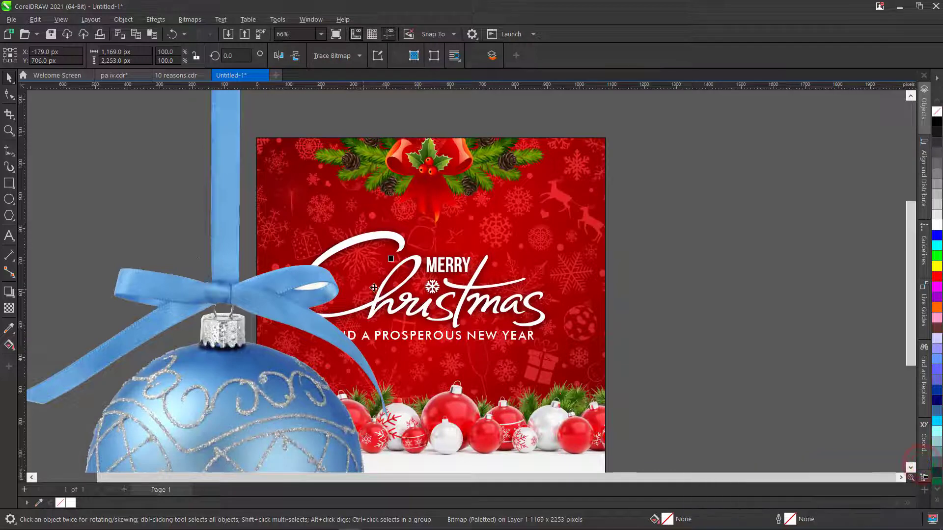
Step: Scale the blue ornament down to about 183 by 353 px and hang it from the page's top edge near the right side
{"action": "scroll", "coordinate": [374, 288], "scroll_direction": "down", "scroll_amount": 3}
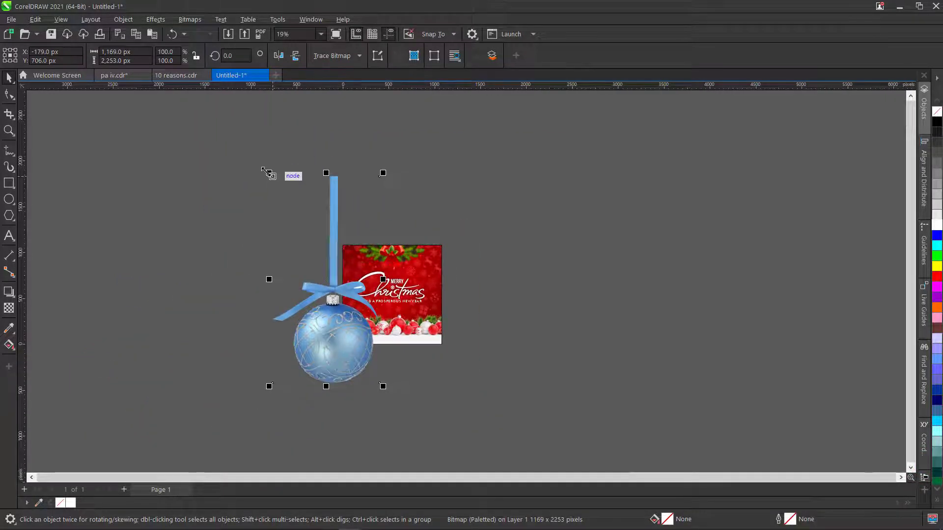
{"action": "left_click_drag", "start_coordinate": [269, 174], "coordinate": [426, 275]}
{"action": "scroll", "coordinate": [429, 265], "scroll_direction": "up", "scroll_amount": 4}
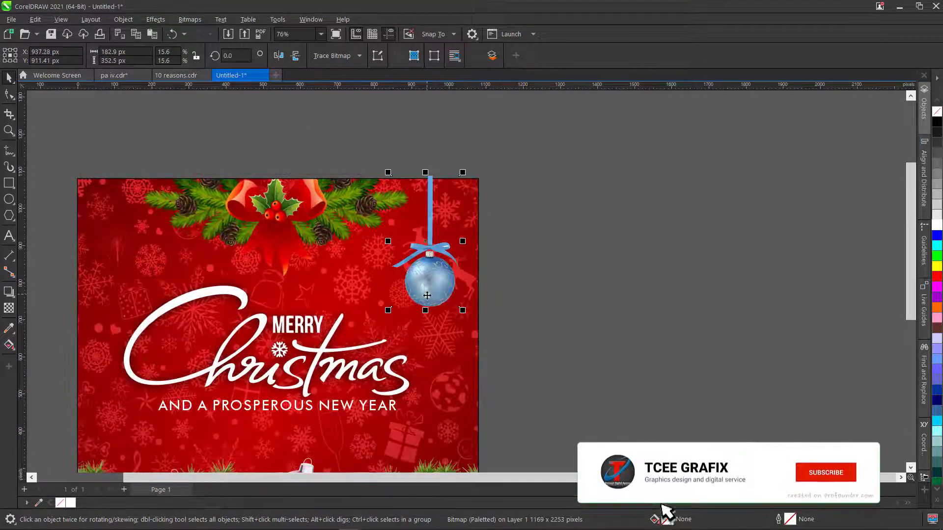
{"action": "scroll", "coordinate": [425, 275], "scroll_direction": "down", "scroll_amount": 3}
{"action": "left_click", "coordinate": [558, 287]}
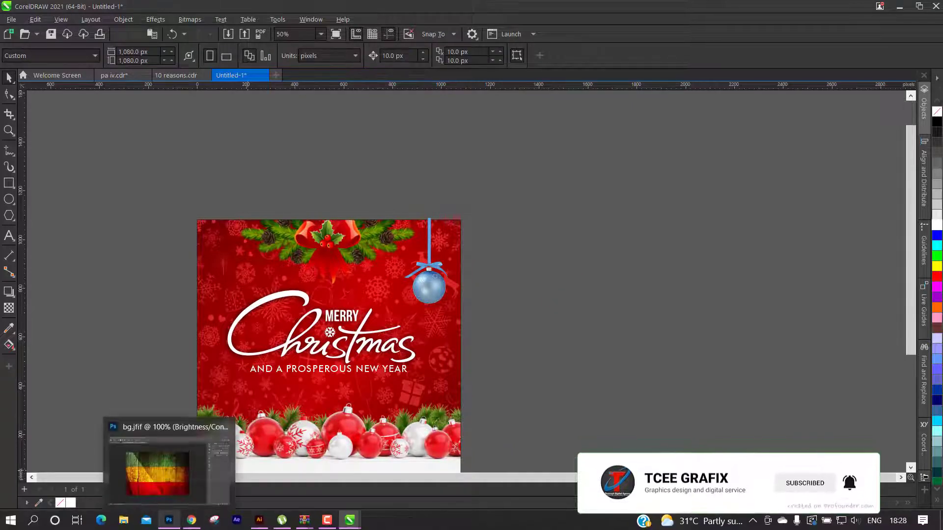
Step: Switch to Chrome and close the open Pinpng picture and download pages
{"action": "left_click", "coordinate": [192, 522]}
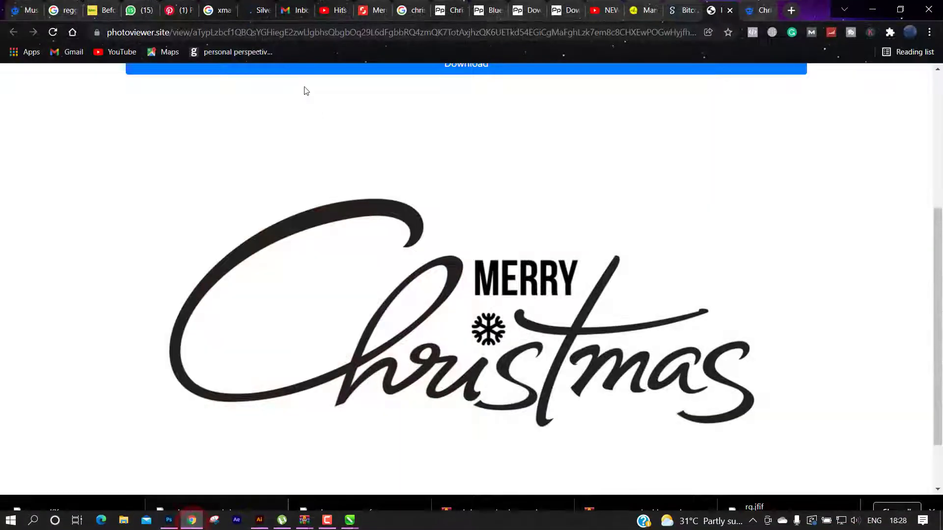
{"action": "left_click", "coordinate": [537, 9]}
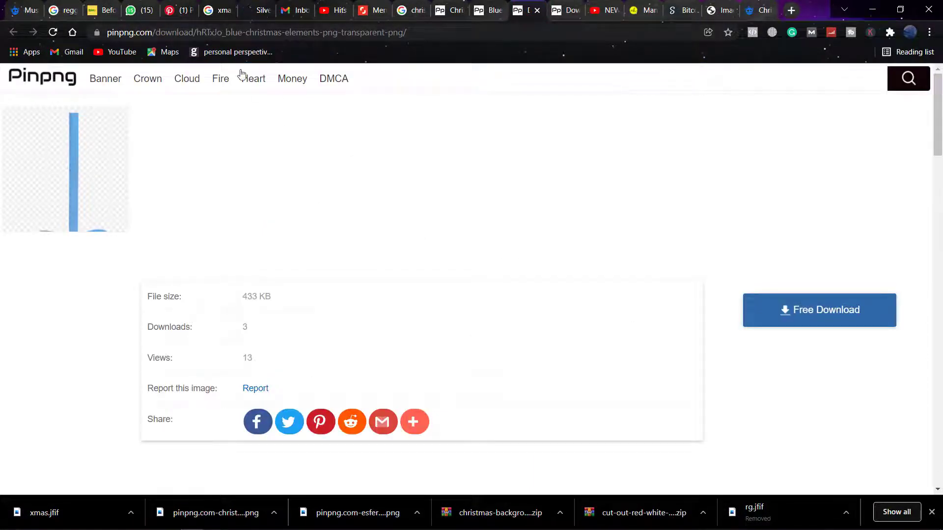
{"action": "left_click", "coordinate": [536, 10]}
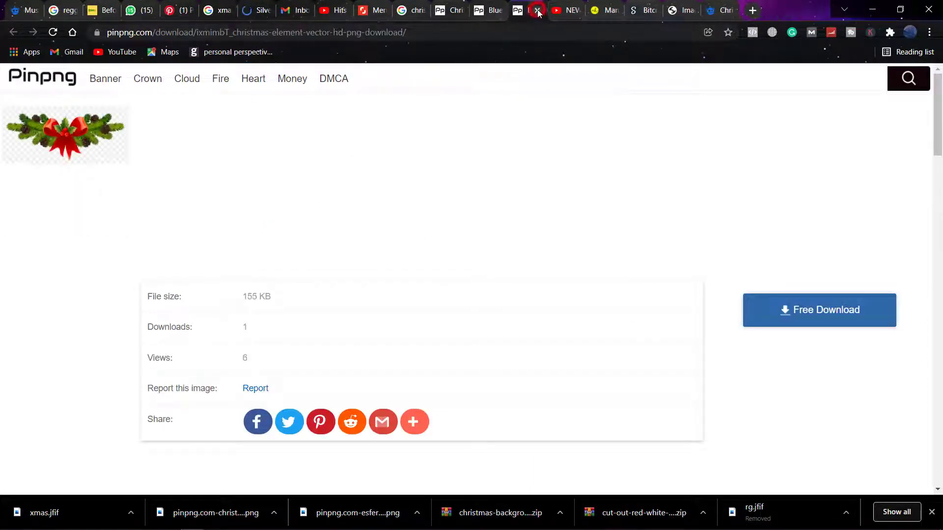
{"action": "left_click", "coordinate": [537, 10]}
{"action": "left_click", "coordinate": [484, 11]}
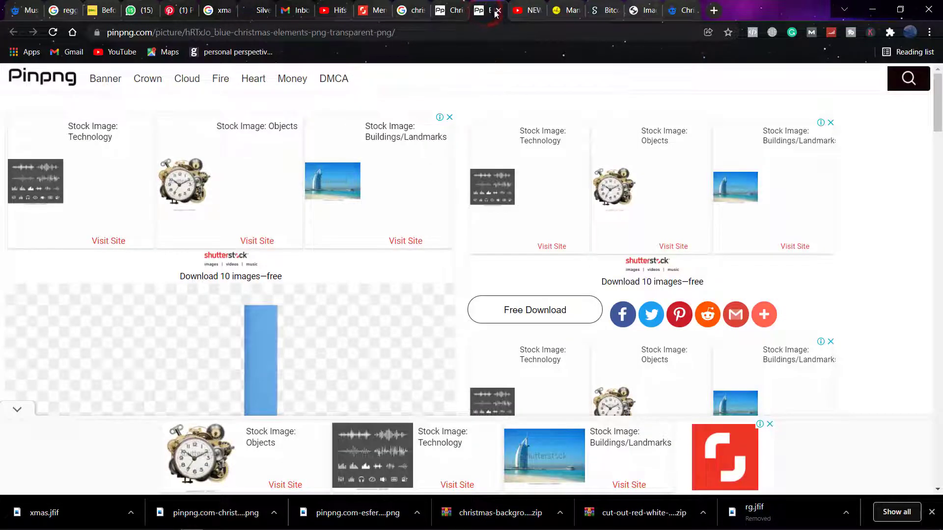
{"action": "left_click", "coordinate": [498, 10]}
{"action": "left_click", "coordinate": [447, 11]}
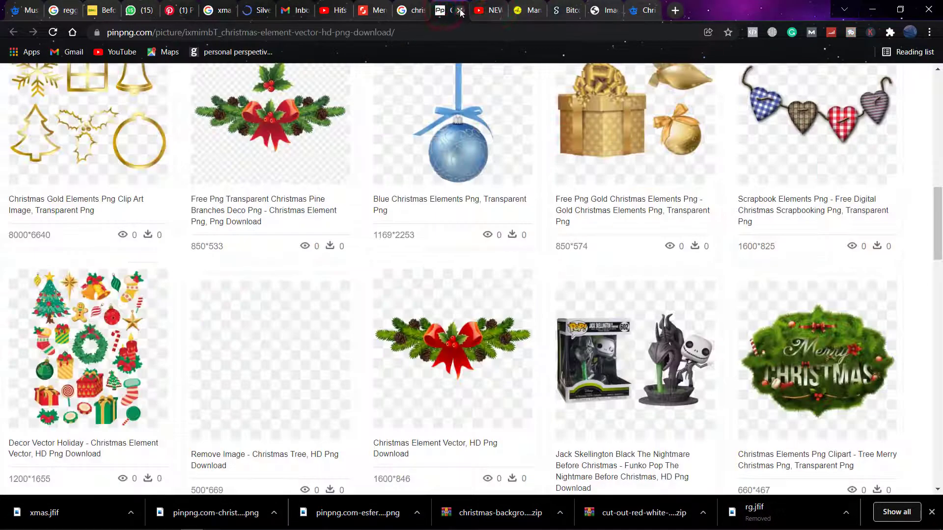
{"action": "left_click", "coordinate": [460, 11]}
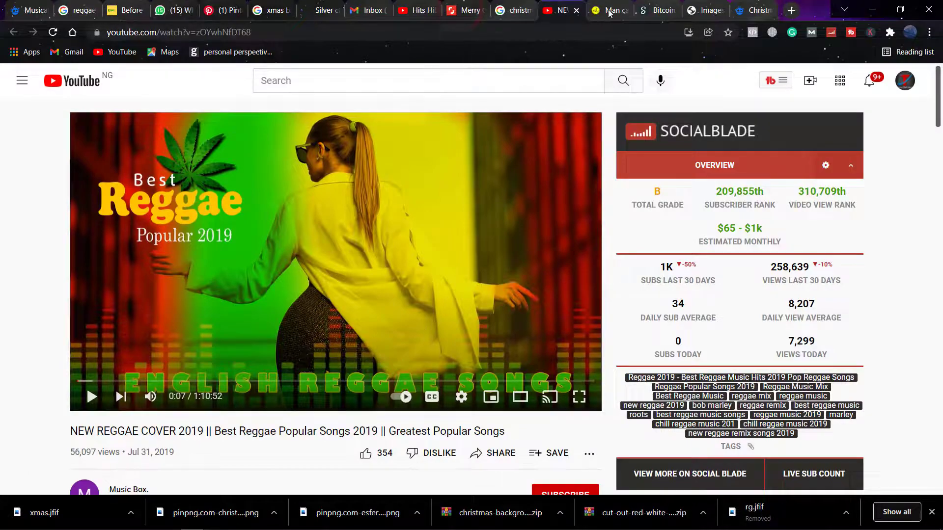
Step: Replace the "christmas font png" image search with a Google Images search for "xmas ball png"
{"action": "left_click", "coordinate": [513, 10]}
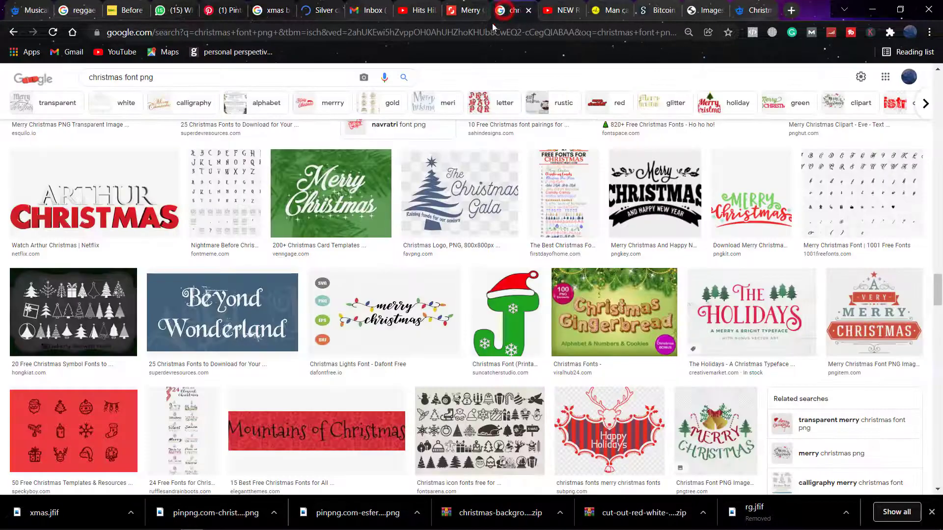
{"action": "scroll", "coordinate": [265, 210], "scroll_direction": "up", "scroll_amount": 20}
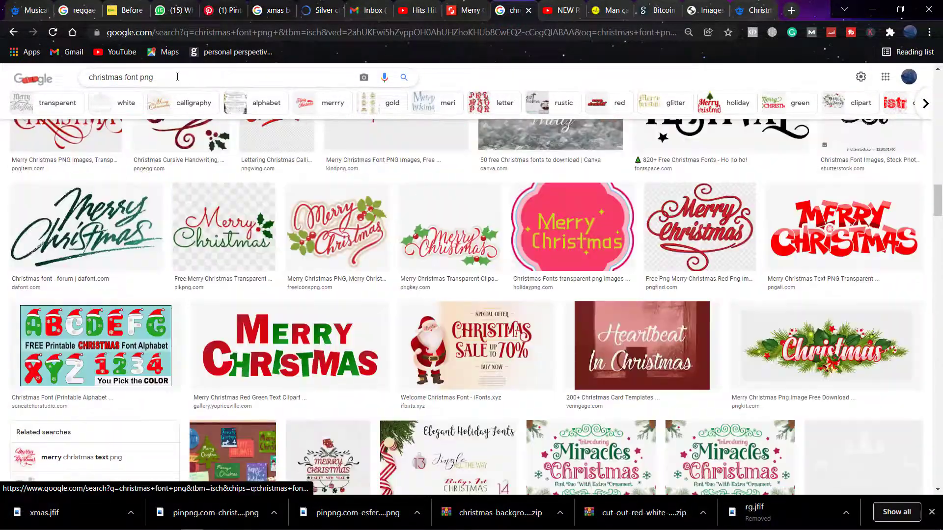
{"action": "triple_click", "coordinate": [159, 78]}
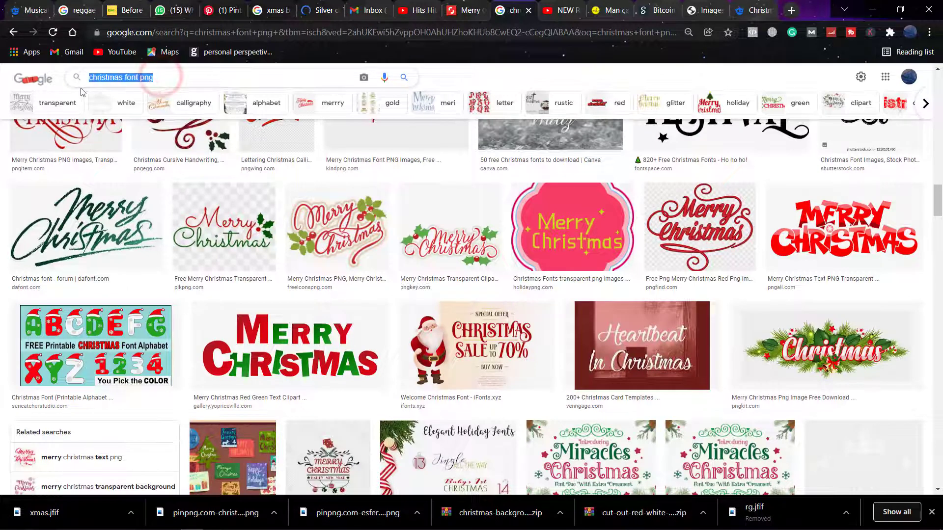
{"action": "type", "text": "XMAS"}
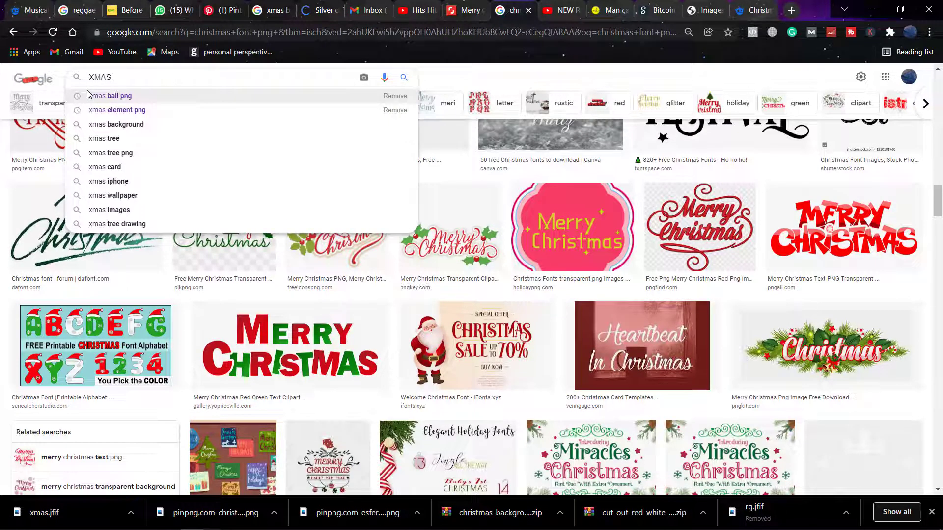
{"action": "left_click", "coordinate": [144, 97]}
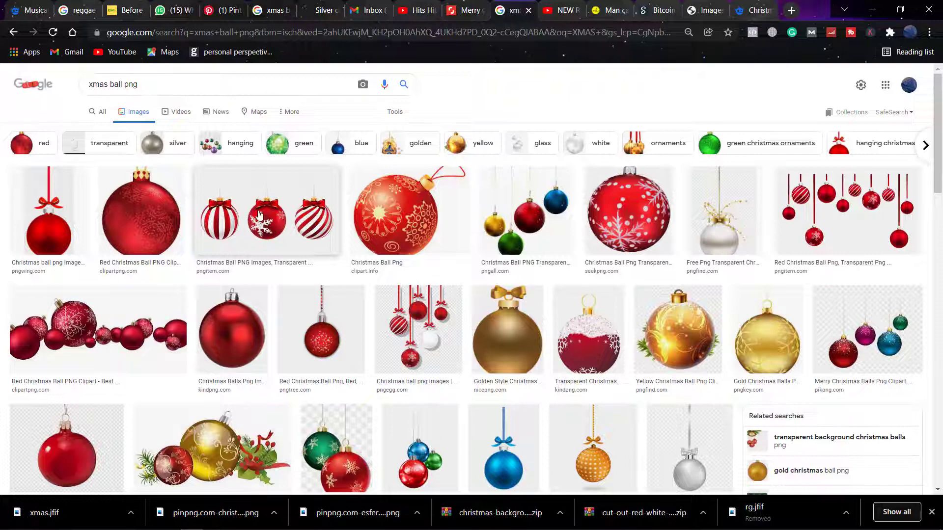
Step: Preview the PNGEgg image of hanging red and white balls and visit its source page
{"action": "left_click", "coordinate": [258, 212]}
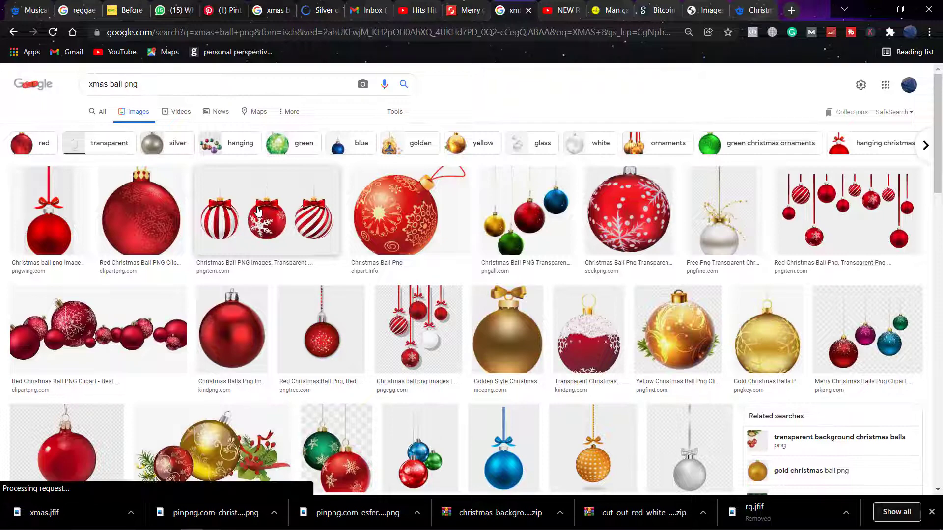
{"action": "left_click", "coordinate": [424, 325]}
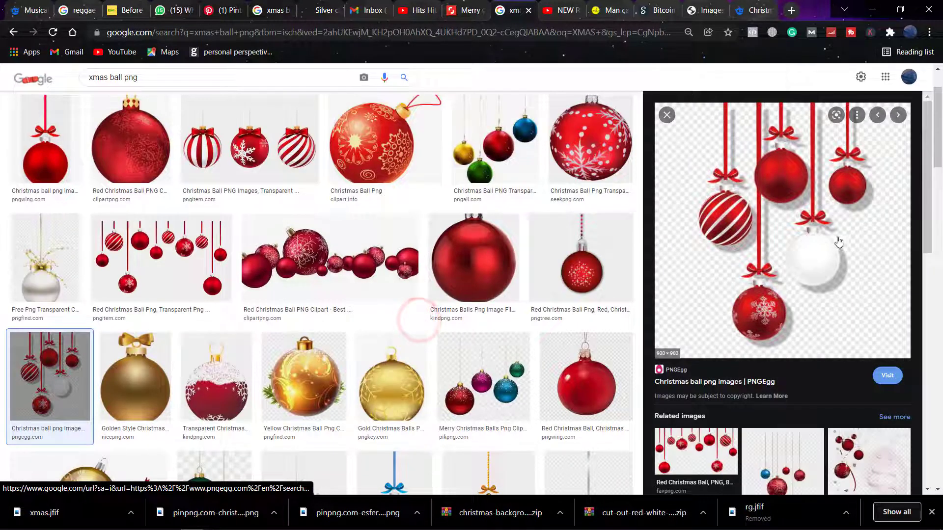
{"action": "left_click", "coordinate": [887, 376]}
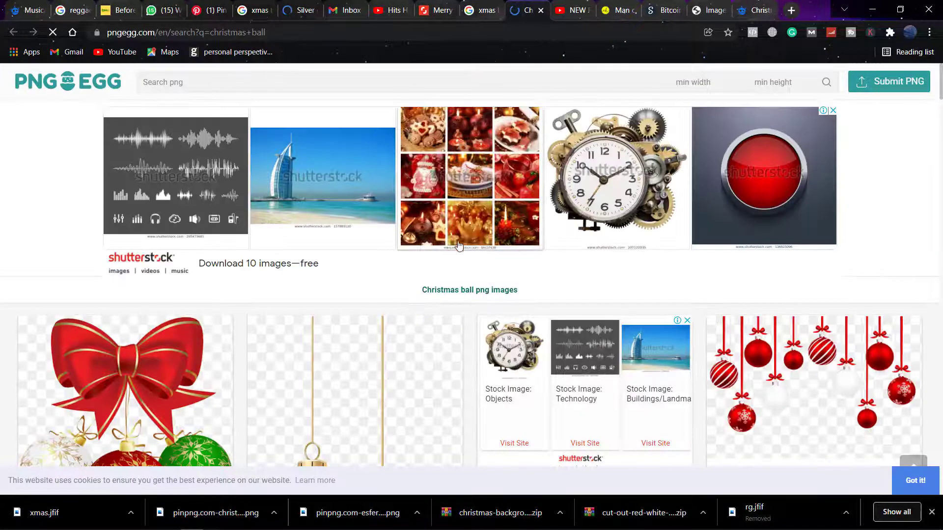
Step: Browse the PNGEgg Christmas ball images and open the red and green hanging baubles picture
{"action": "scroll", "coordinate": [418, 280], "scroll_direction": "down", "scroll_amount": 3}
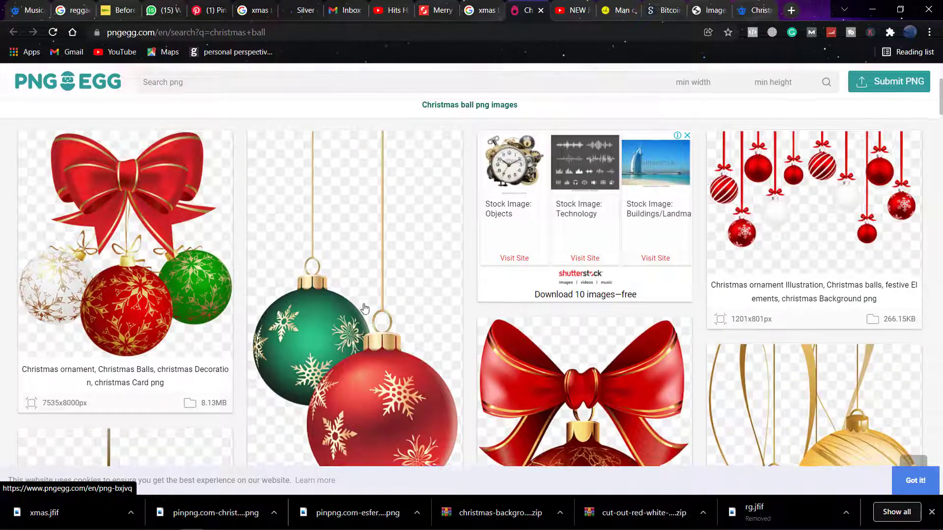
{"action": "scroll", "coordinate": [370, 317], "scroll_direction": "down", "scroll_amount": 3}
{"action": "scroll", "coordinate": [369, 317], "scroll_direction": "down", "scroll_amount": 4}
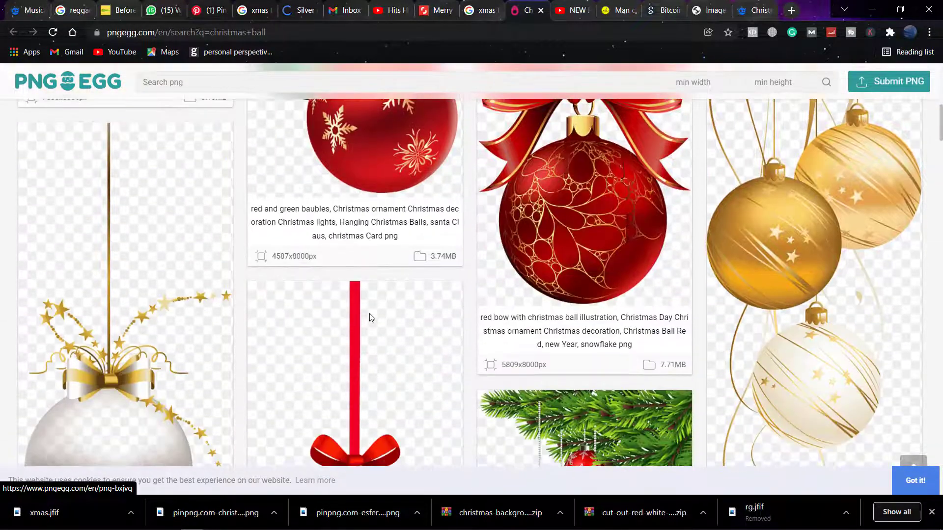
{"action": "scroll", "coordinate": [369, 315], "scroll_direction": "up", "scroll_amount": 4}
{"action": "scroll", "coordinate": [358, 308], "scroll_direction": "down", "scroll_amount": 4}
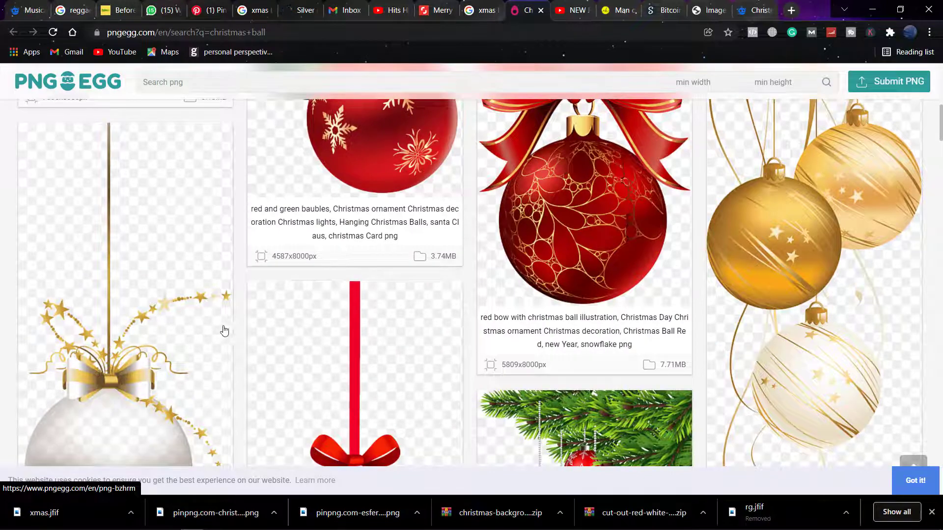
{"action": "scroll", "coordinate": [385, 327], "scroll_direction": "up", "scroll_amount": 5}
{"action": "left_click", "coordinate": [374, 345]}
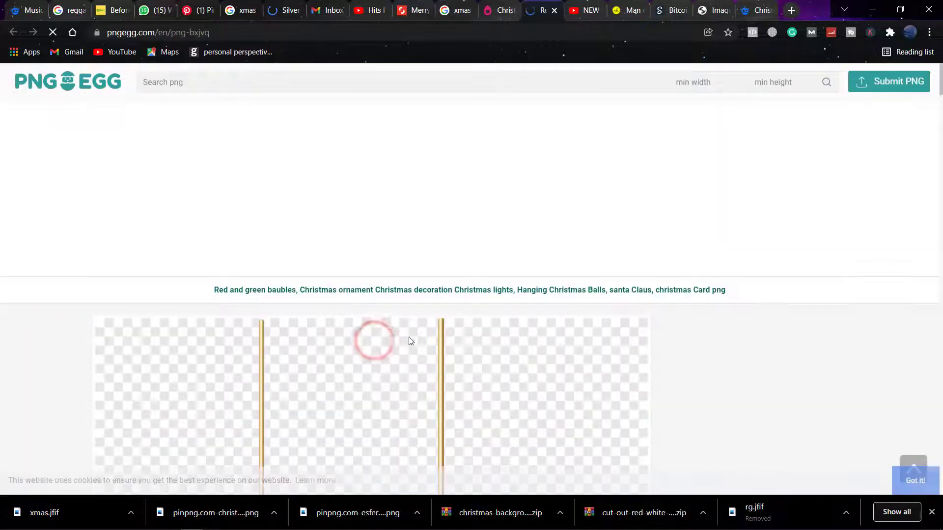
Step: Inspect the red and green baubles picture and request its free PNG download
{"action": "scroll", "coordinate": [568, 274], "scroll_direction": "down", "scroll_amount": 10}
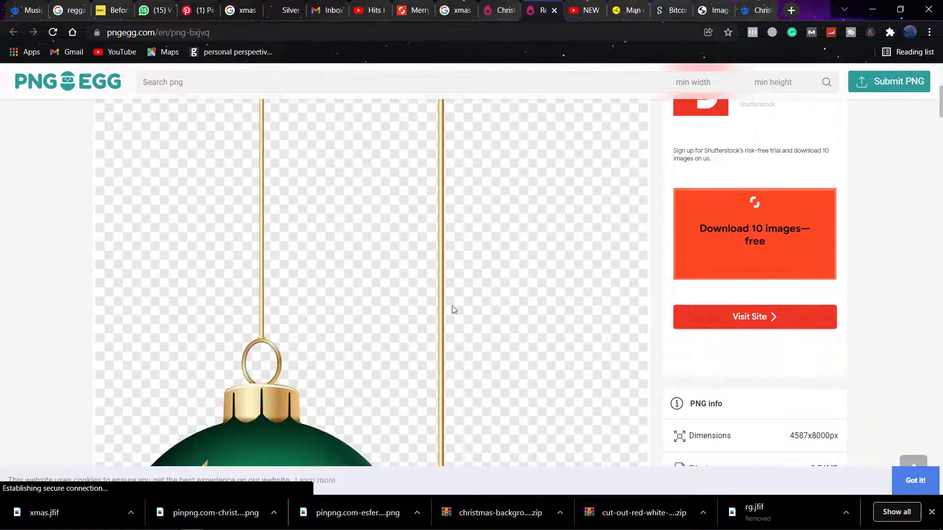
{"action": "scroll", "coordinate": [455, 304], "scroll_direction": "down", "scroll_amount": 5}
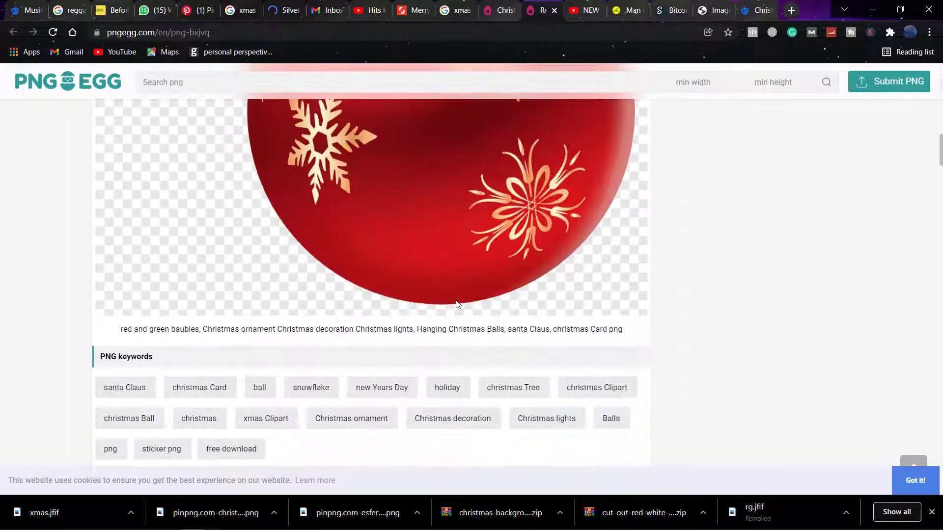
{"action": "scroll", "coordinate": [475, 301], "scroll_direction": "up", "scroll_amount": 7}
{"action": "scroll", "coordinate": [634, 288], "scroll_direction": "down", "scroll_amount": 7}
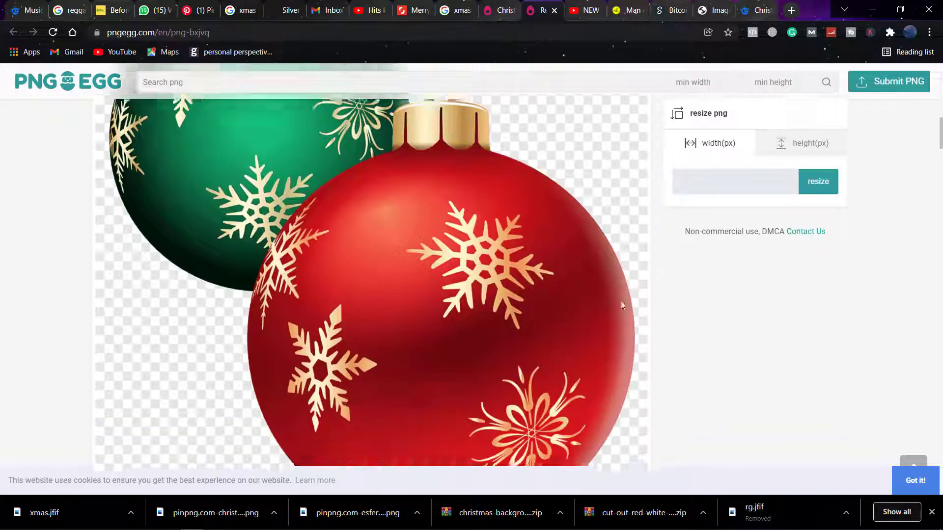
{"action": "scroll", "coordinate": [288, 208], "scroll_direction": "down", "scroll_amount": 10}
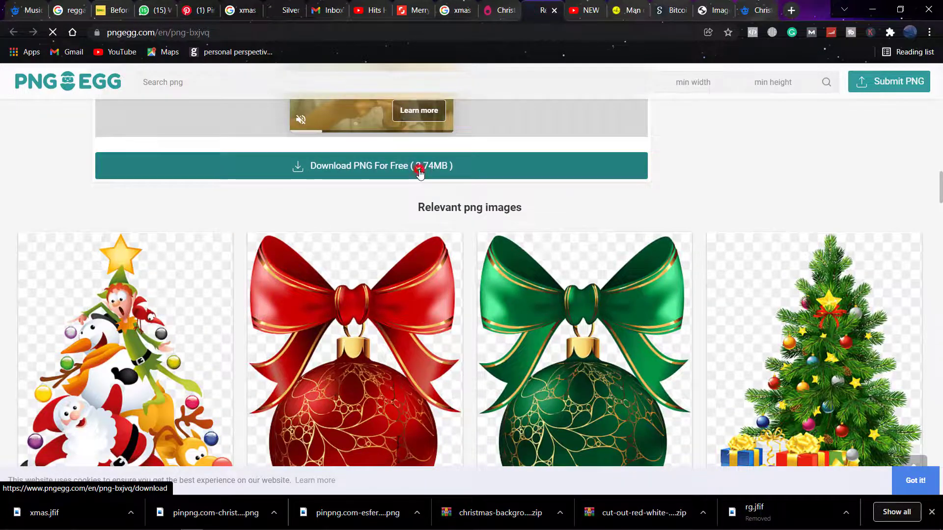
{"action": "left_click", "coordinate": [421, 172]}
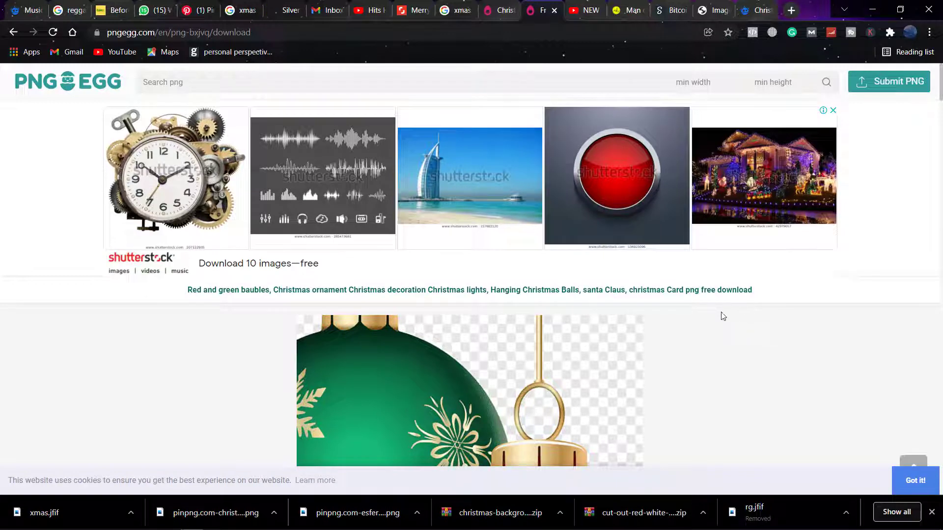
Step: Complete the human verification by marking the requested characters in order to start the download
{"action": "scroll", "coordinate": [694, 322], "scroll_direction": "down", "scroll_amount": 4}
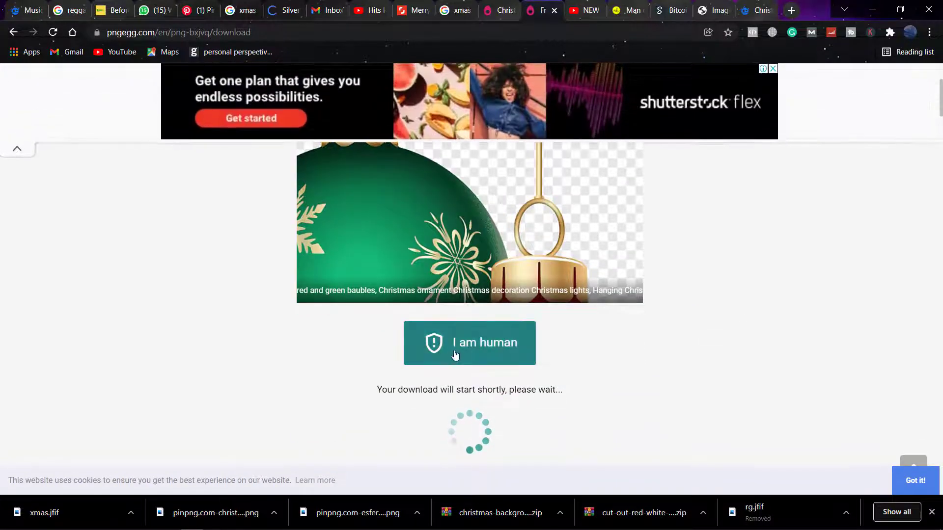
{"action": "left_click", "coordinate": [454, 355]}
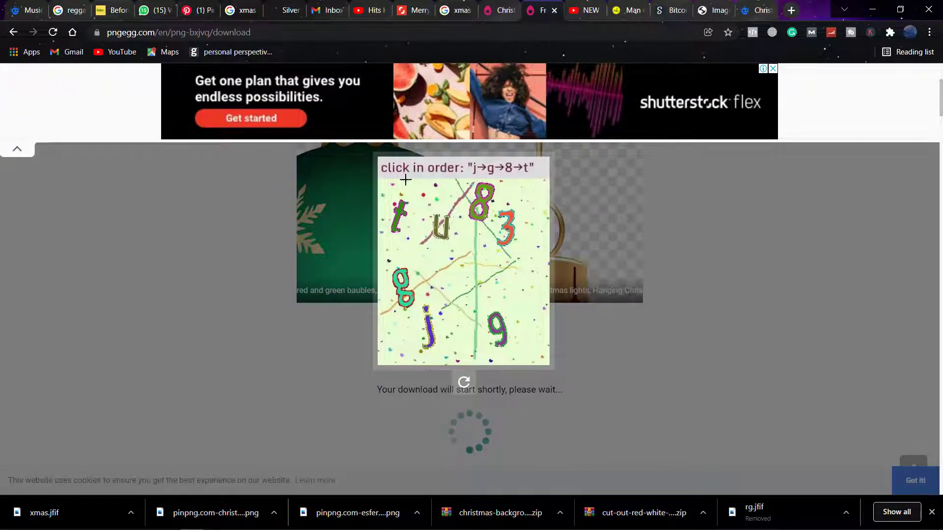
{"action": "left_click", "coordinate": [429, 325]}
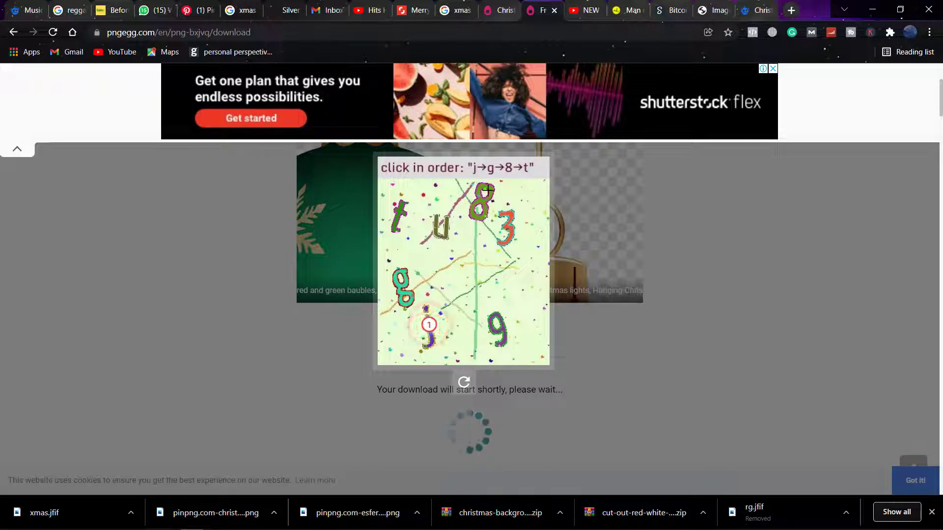
{"action": "left_click", "coordinate": [498, 331]}
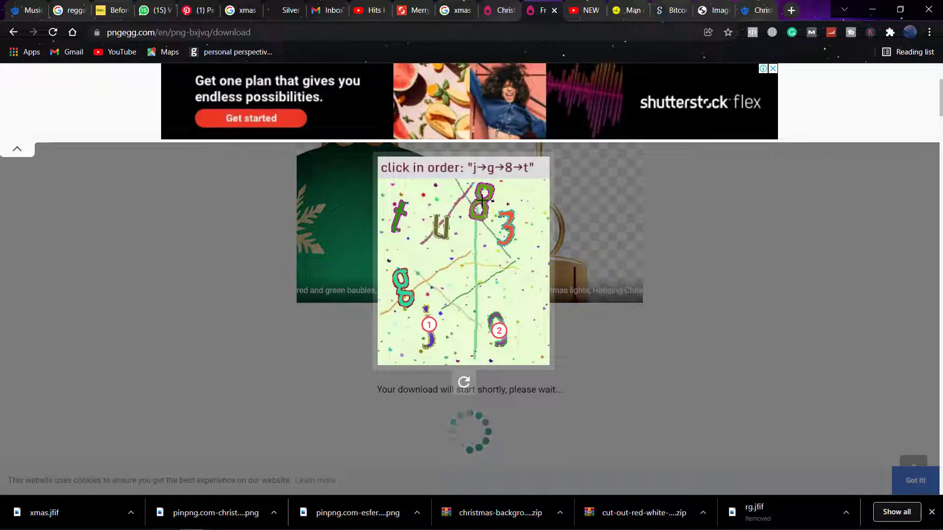
{"action": "left_click", "coordinate": [483, 197]}
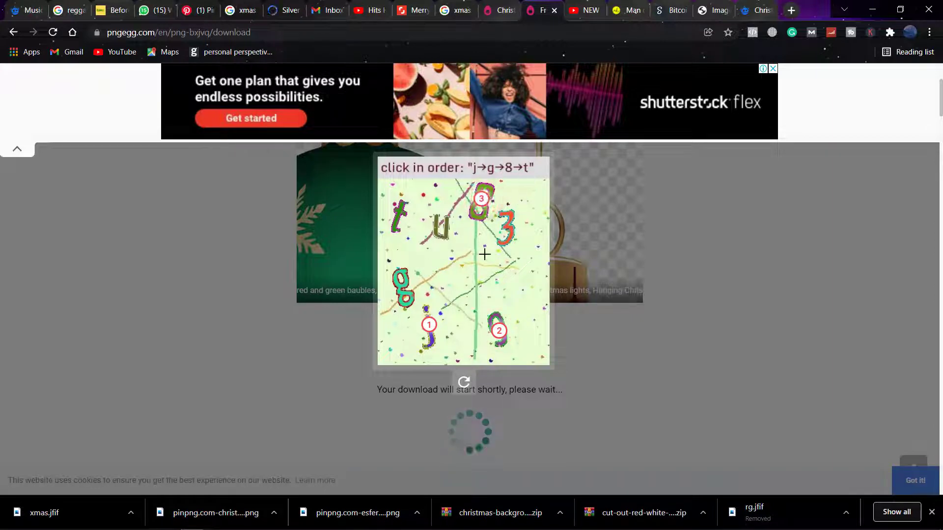
{"action": "left_click", "coordinate": [401, 210]}
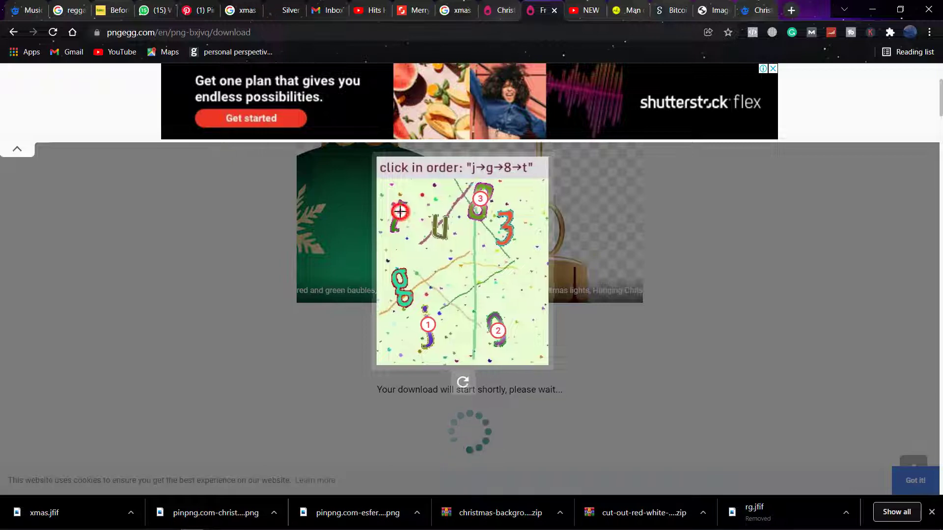
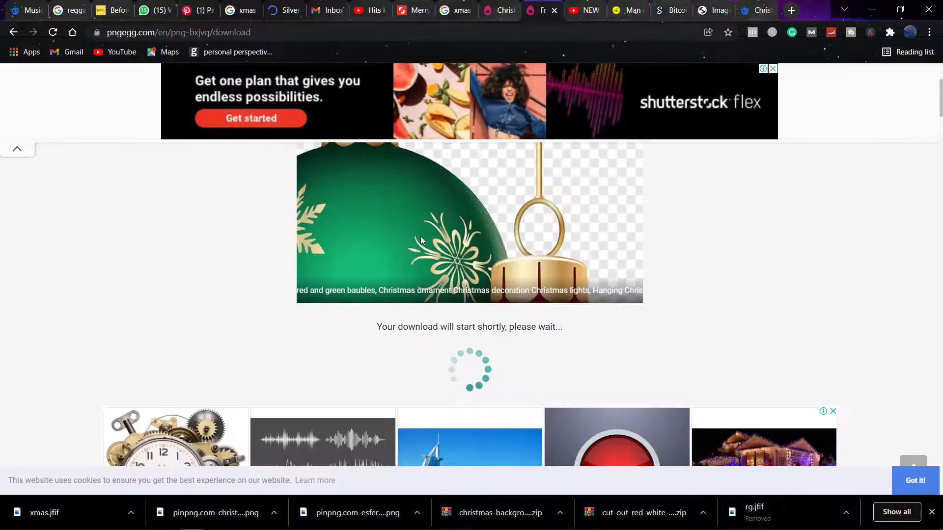
Step: Save the downloaded baubles image to the Desktop as pngegg.png
{"action": "left_click", "coordinate": [368, 273]}
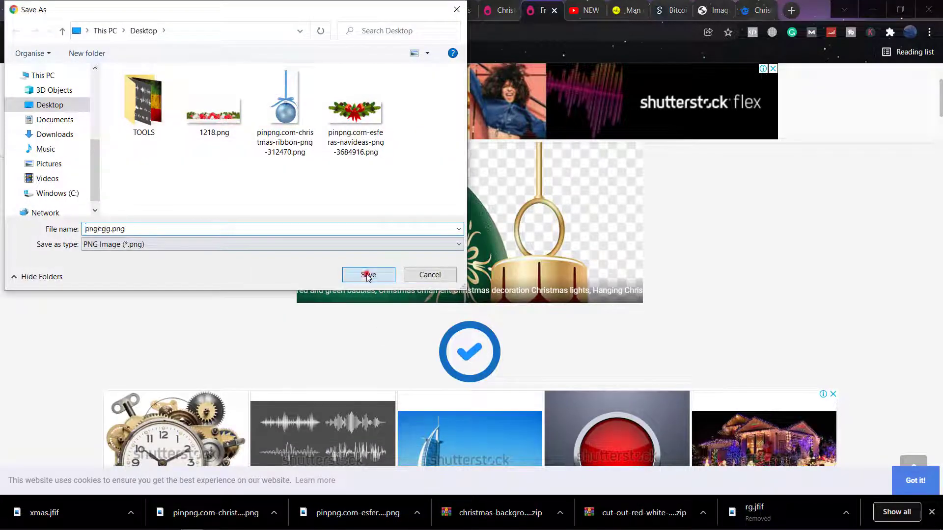
{"action": "scroll", "coordinate": [427, 260], "scroll_direction": "down", "scroll_amount": 4}
{"action": "scroll", "coordinate": [431, 265], "scroll_direction": "down", "scroll_amount": 5}
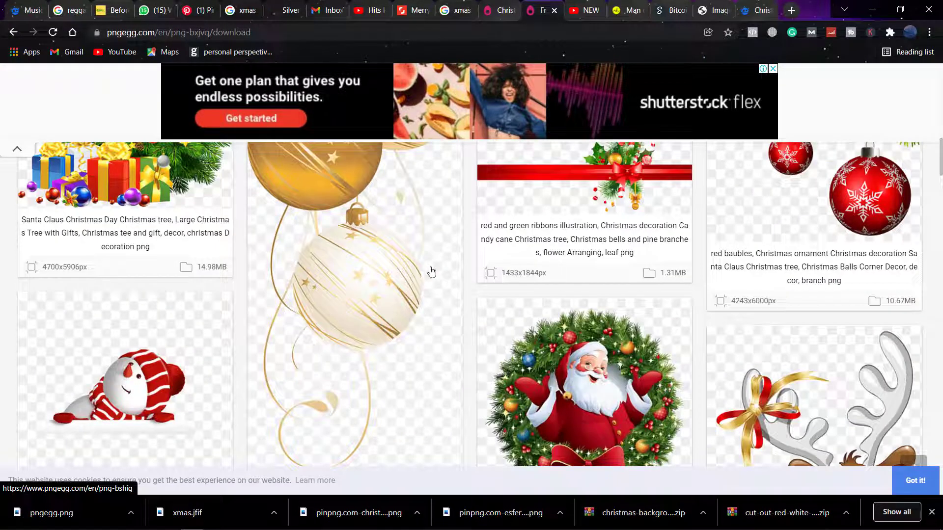
Step: Browse the relevant Christmas PNG images and open the corner decoration with gold bells, pine branches and red ribbon
{"action": "scroll", "coordinate": [431, 272], "scroll_direction": "up", "scroll_amount": 6}
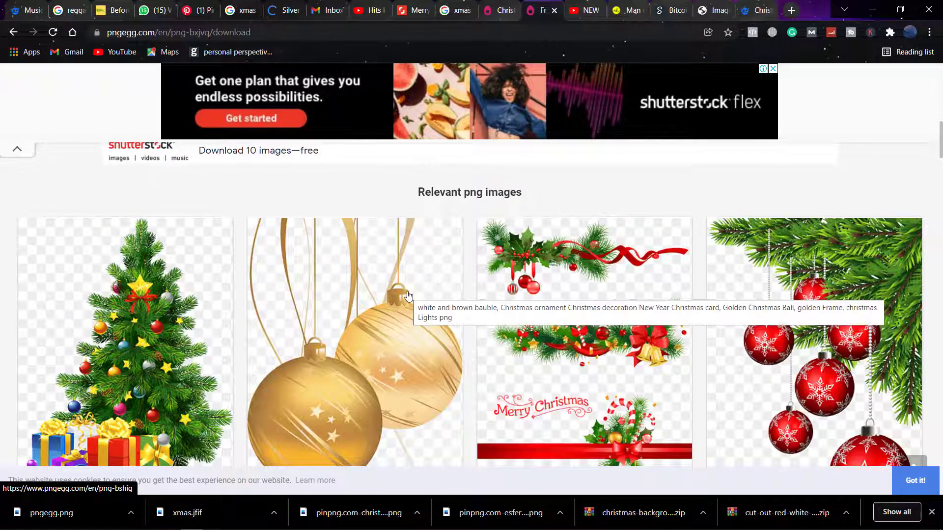
{"action": "scroll", "coordinate": [395, 295], "scroll_direction": "down", "scroll_amount": 3}
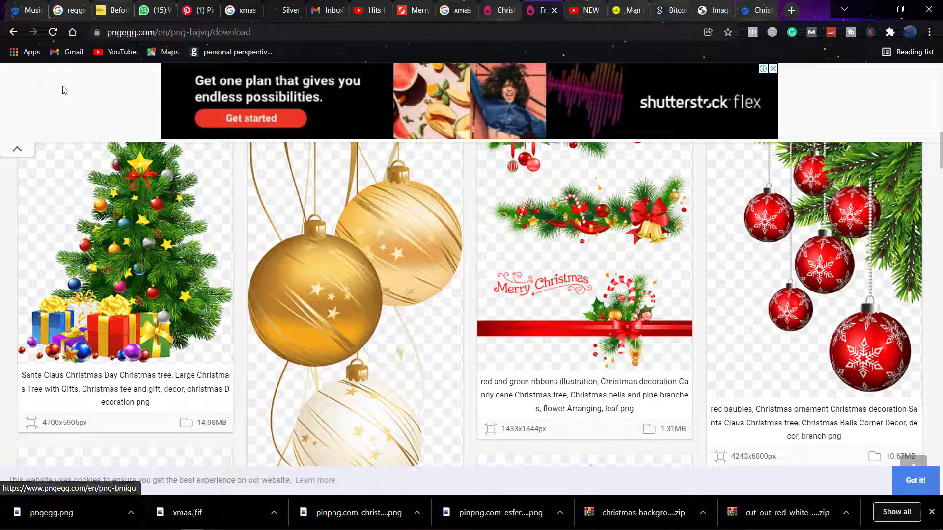
{"action": "scroll", "coordinate": [398, 277], "scroll_direction": "down", "scroll_amount": 2}
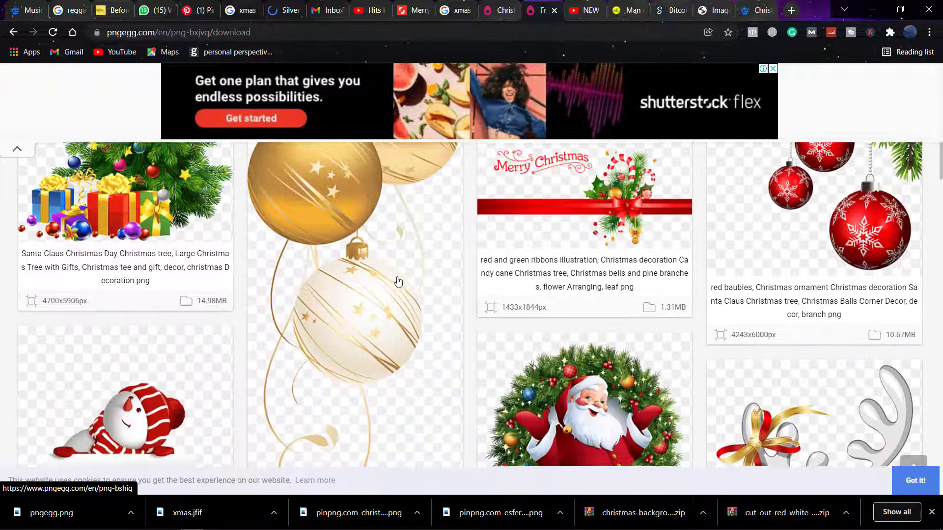
{"action": "scroll", "coordinate": [397, 281], "scroll_direction": "up", "scroll_amount": 2}
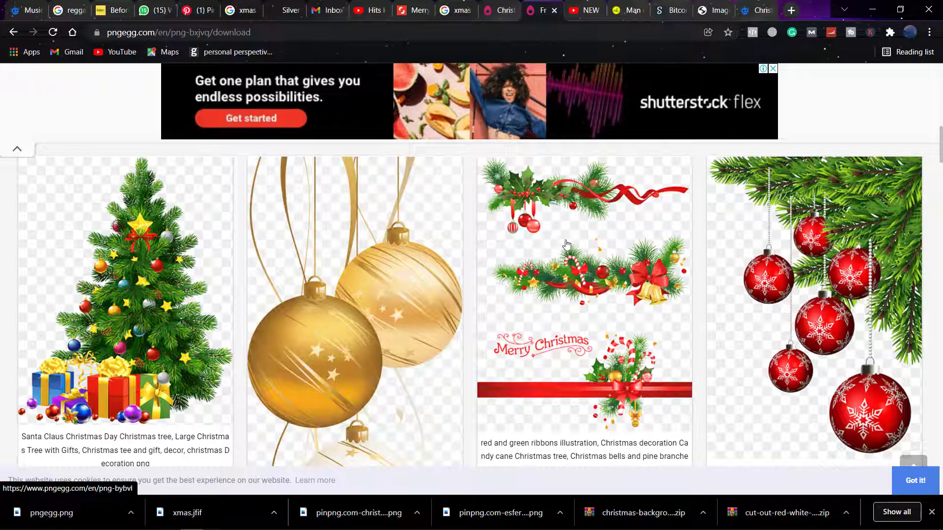
{"action": "scroll", "coordinate": [786, 222], "scroll_direction": "down", "scroll_amount": 3}
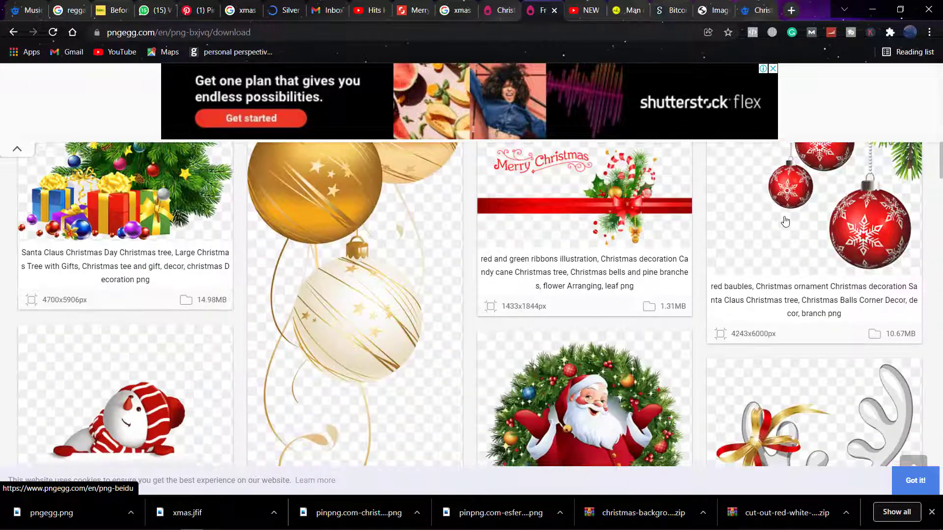
{"action": "scroll", "coordinate": [775, 225], "scroll_direction": "down", "scroll_amount": 9}
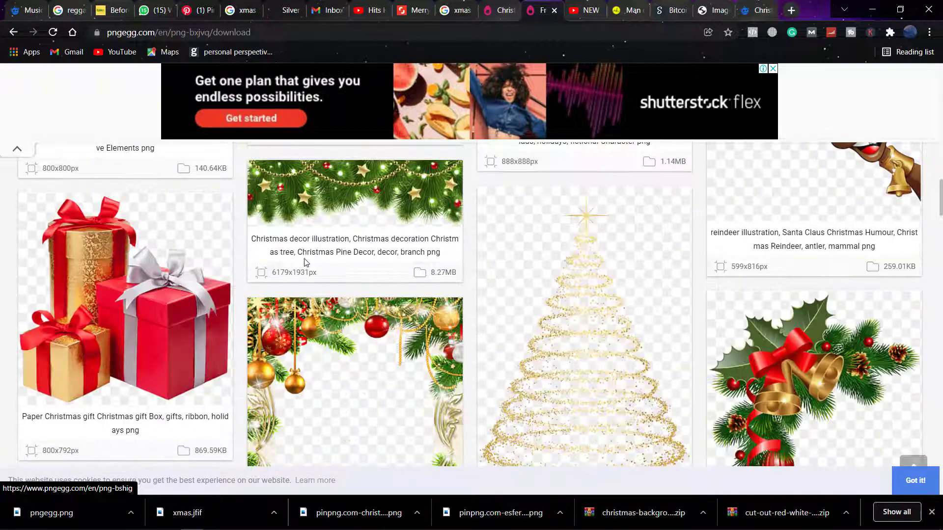
{"action": "scroll", "coordinate": [349, 287], "scroll_direction": "down", "scroll_amount": 1}
{"action": "scroll", "coordinate": [349, 287], "scroll_direction": "up", "scroll_amount": 2}
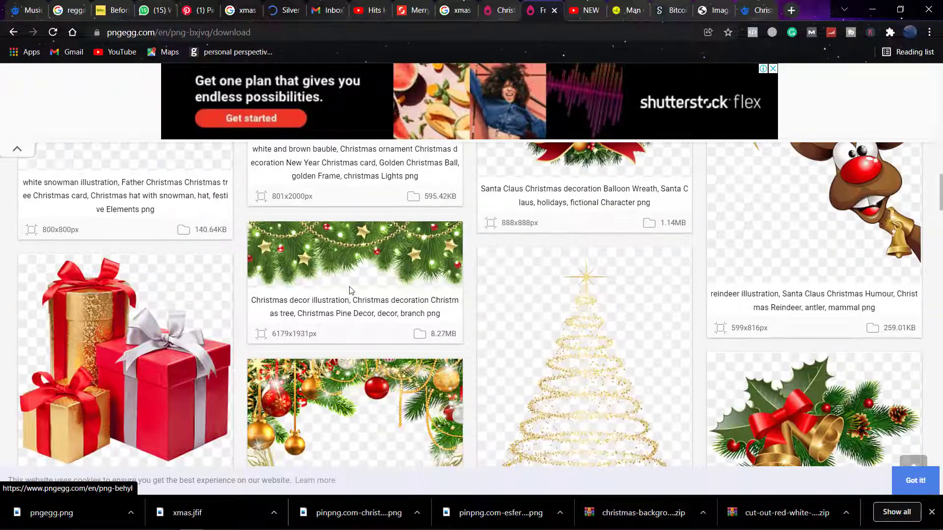
{"action": "scroll", "coordinate": [350, 290], "scroll_direction": "down", "scroll_amount": 3}
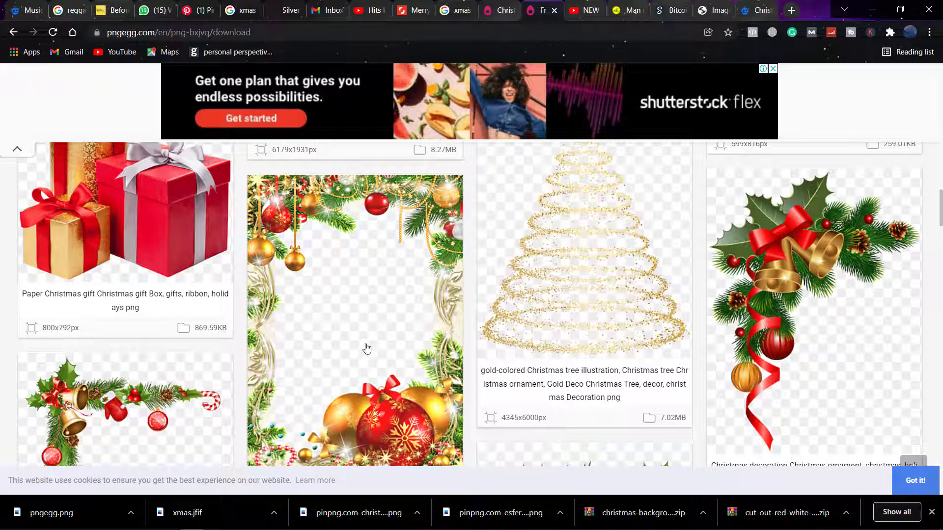
{"action": "left_click", "coordinate": [795, 251]}
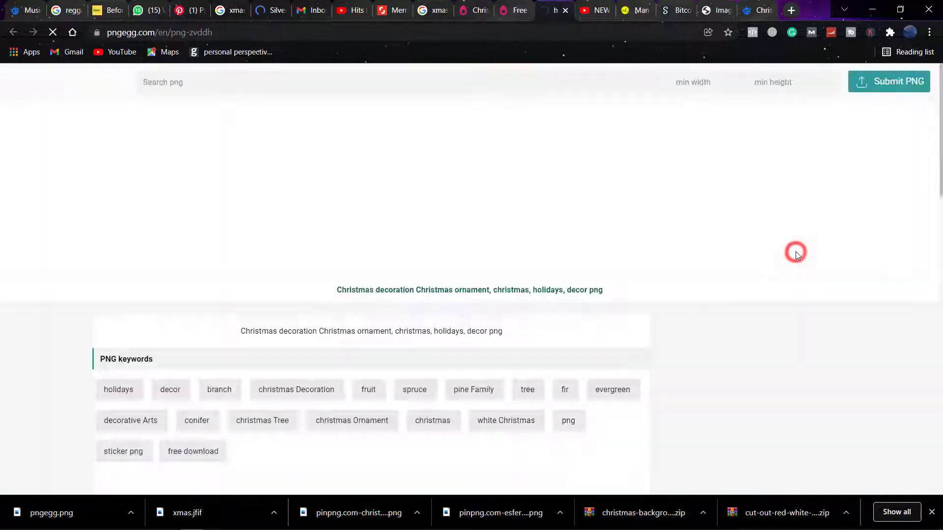
Step: Download the bell decoration as a free PNG and save it to the Desktop as pngegg (1).png
{"action": "scroll", "coordinate": [397, 333], "scroll_direction": "down", "scroll_amount": 6}
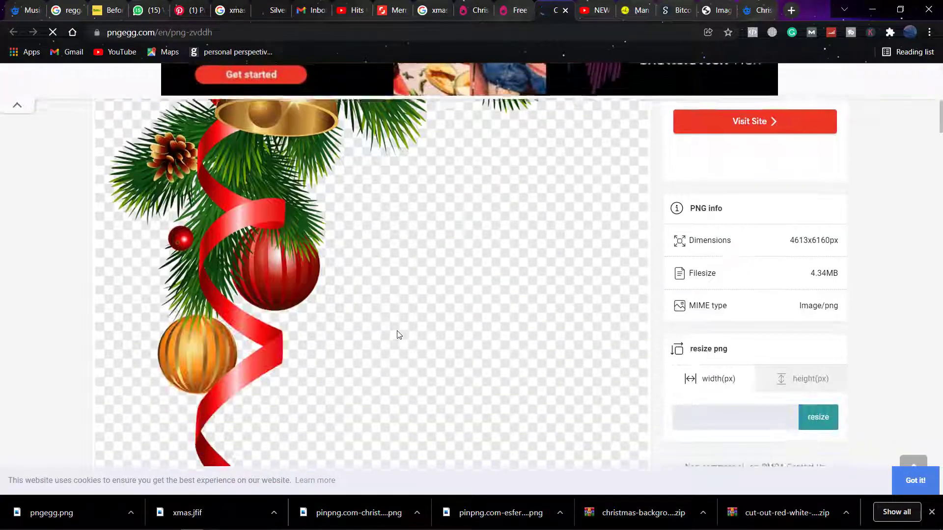
{"action": "scroll", "coordinate": [397, 334], "scroll_direction": "down", "scroll_amount": 6}
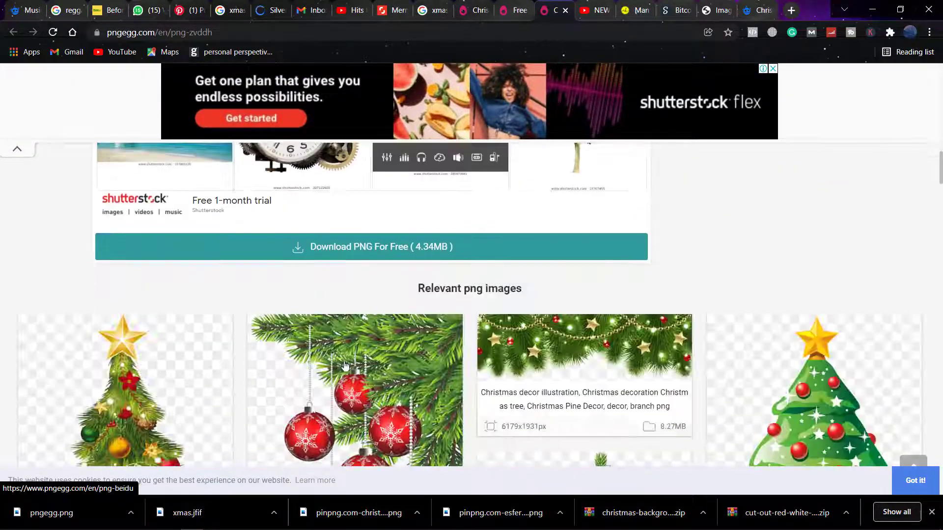
{"action": "left_click", "coordinate": [388, 247]}
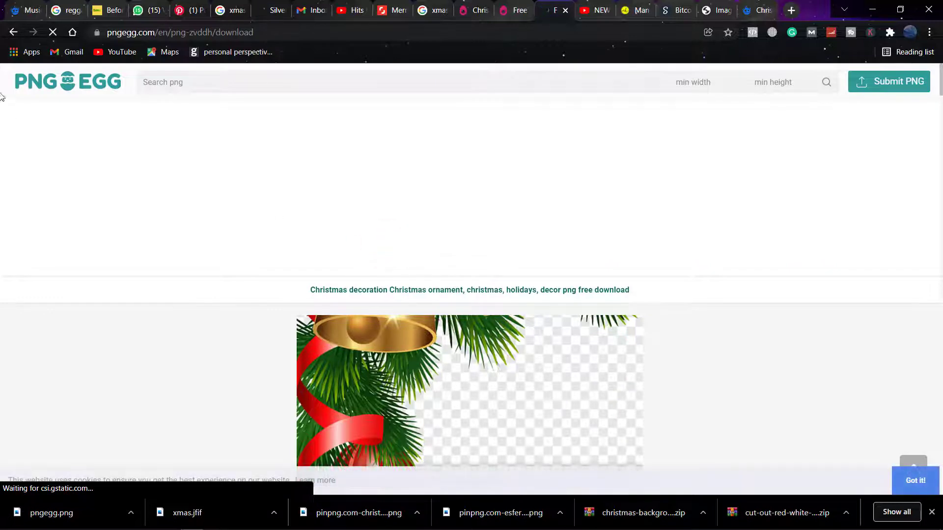
{"action": "scroll", "coordinate": [517, 264], "scroll_direction": "down", "scroll_amount": 4}
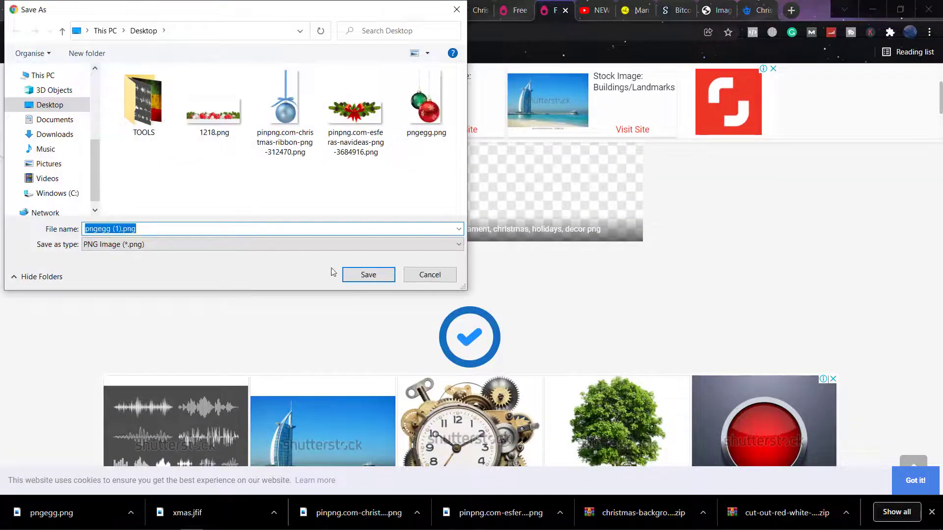
{"action": "left_click", "coordinate": [367, 275]}
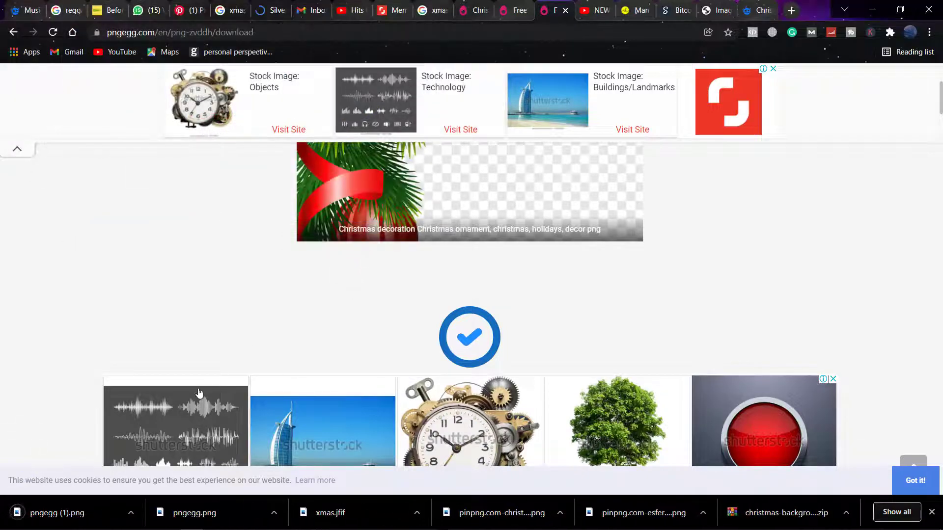
Step: Switch to the desktop and bring pngegg.png and pngegg (1).png into the open CorelDRAW document
{"action": "left_click", "coordinate": [871, 7]}
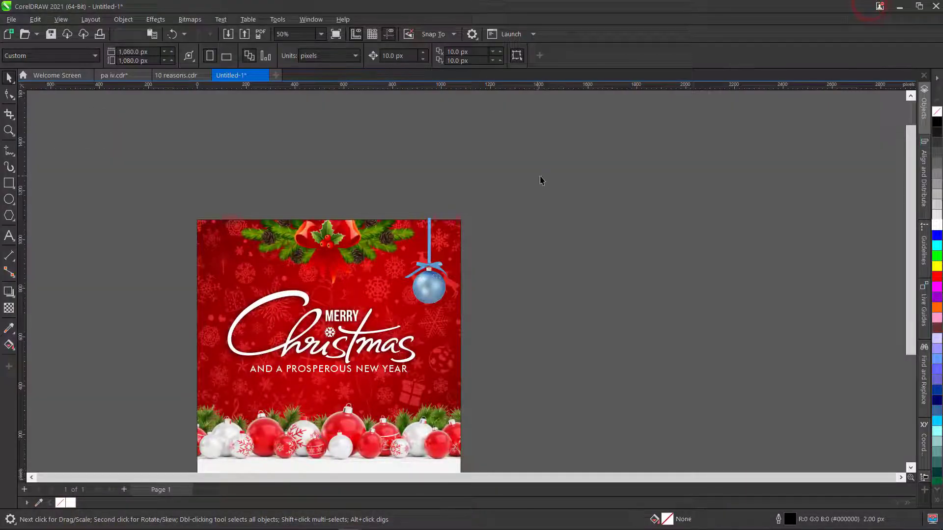
{"action": "left_click", "coordinate": [904, 7]}
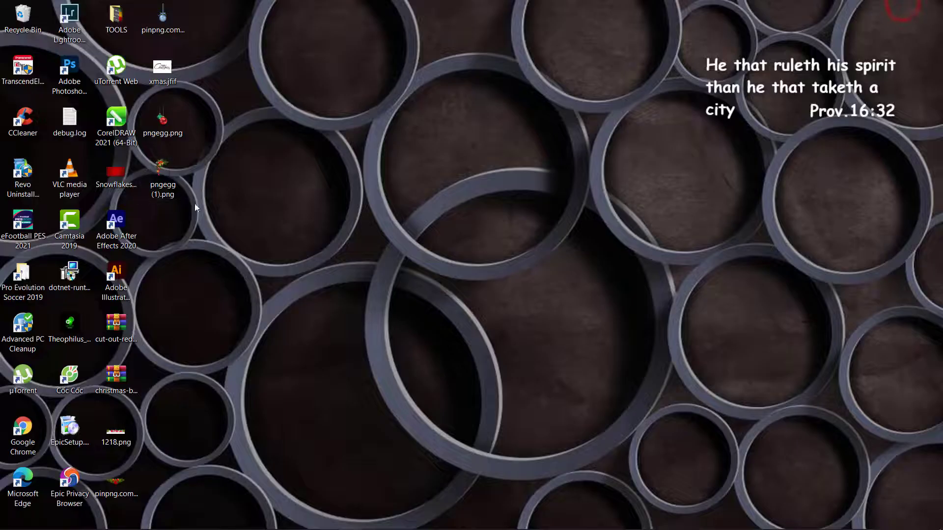
{"action": "left_click_drag", "start_coordinate": [217, 220], "coordinate": [153, 103]}
{"action": "left_click_drag", "start_coordinate": [182, 156], "coordinate": [409, 472]}
{"action": "left_click_drag", "start_coordinate": [582, 327], "coordinate": [582, 326]}
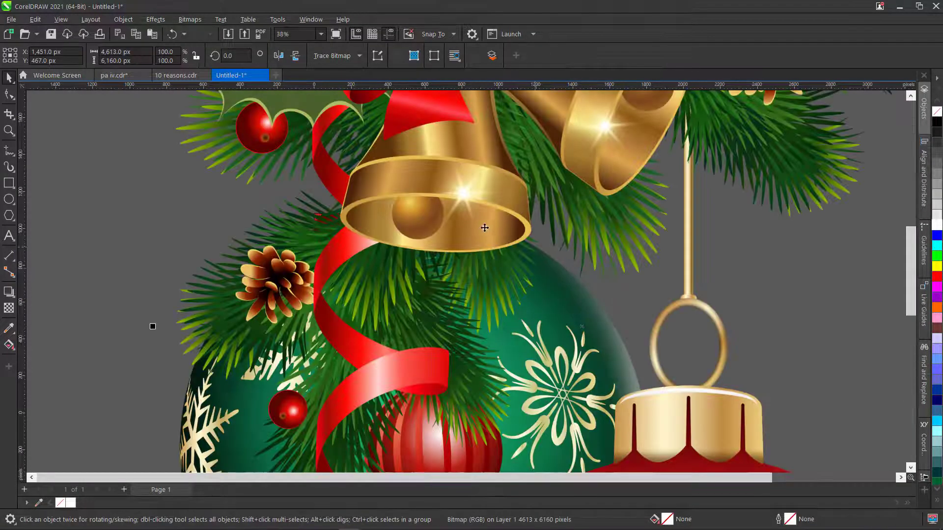
Step: Scale the oversized bell decoration down proportionally to about 871 by 1163 px
{"action": "scroll", "coordinate": [407, 232], "scroll_direction": "down", "scroll_amount": 5}
{"action": "scroll", "coordinate": [407, 232], "scroll_direction": "down", "scroll_amount": 1}
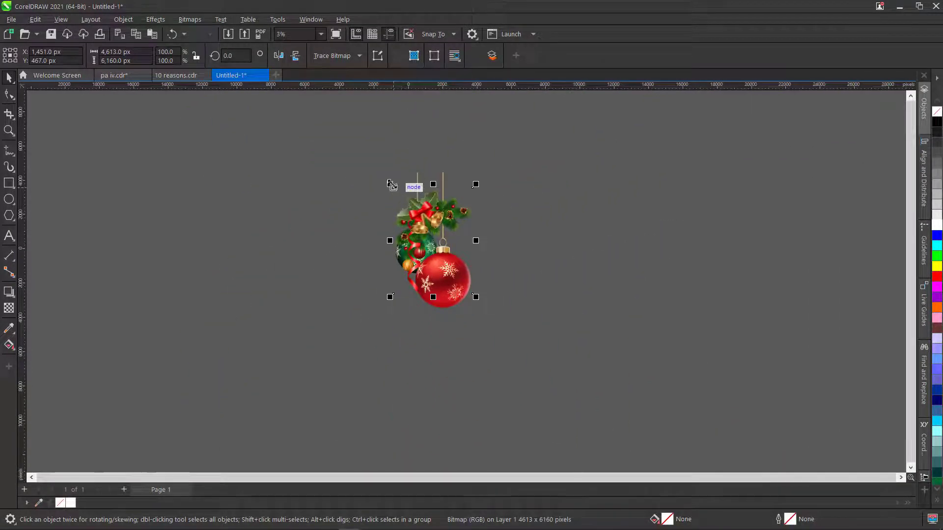
{"action": "left_click_drag", "start_coordinate": [389, 184], "coordinate": [455, 270]}
{"action": "left_click", "coordinate": [591, 247]}
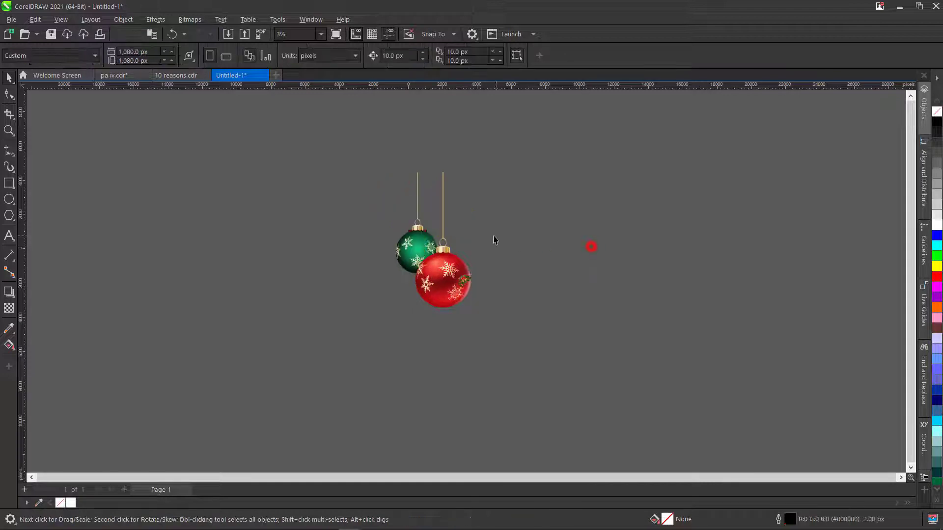
Step: Scale the red and green baubles image down proportionally to about 422 by 737 px
{"action": "left_click", "coordinate": [416, 248]}
{"action": "left_click_drag", "start_coordinate": [390, 168], "coordinate": [483, 304]}
{"action": "scroll", "coordinate": [432, 280], "scroll_direction": "up", "scroll_amount": 2}
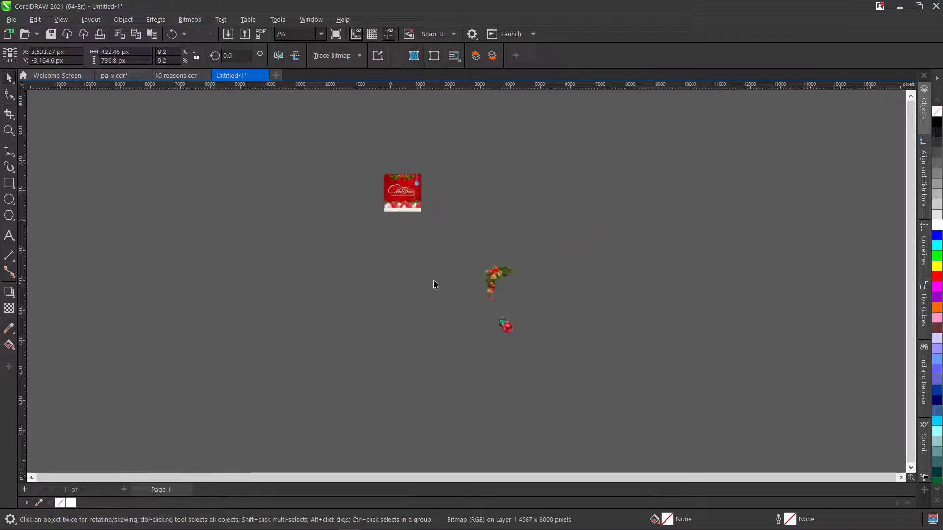
Step: Move the bell decoration and the baubles together to the empty area left of the page
{"action": "left_click_drag", "start_coordinate": [557, 371], "coordinate": [454, 239]}
{"action": "left_click_drag", "start_coordinate": [498, 284], "coordinate": [350, 189]}
{"action": "scroll", "coordinate": [388, 199], "scroll_direction": "up", "scroll_amount": 4}
{"action": "scroll", "coordinate": [405, 223], "scroll_direction": "up", "scroll_amount": 1}
{"action": "scroll", "coordinate": [409, 230], "scroll_direction": "down", "scroll_amount": 1}
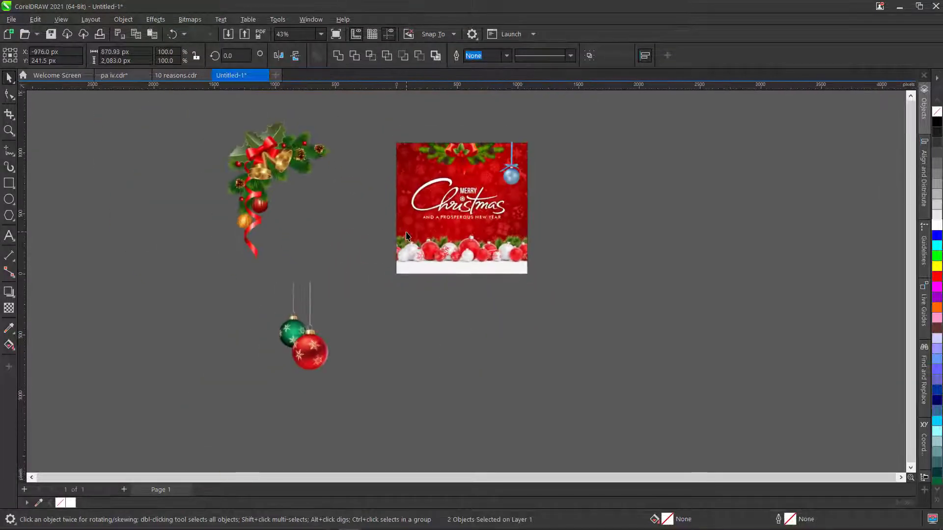
{"action": "scroll", "coordinate": [198, 119], "scroll_direction": "up", "scroll_amount": 1}
{"action": "left_click", "coordinate": [352, 178]}
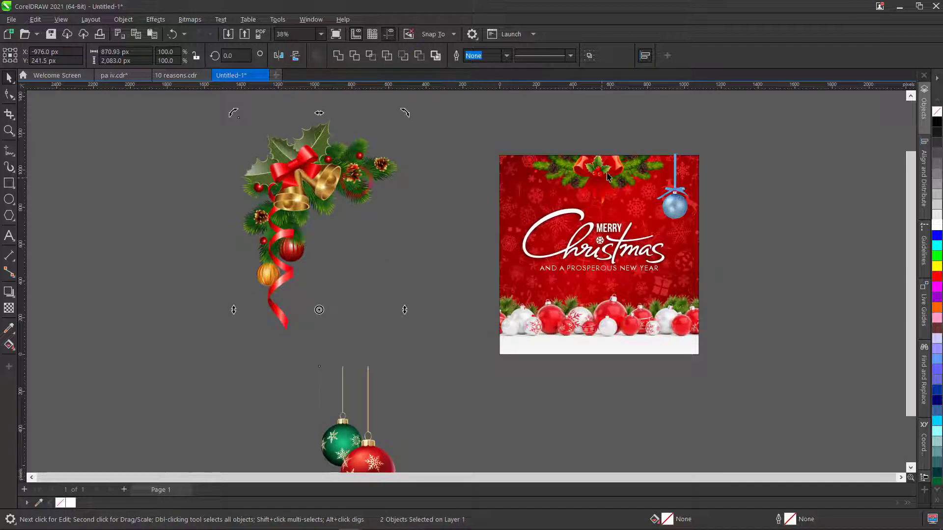
{"action": "left_click", "coordinate": [469, 123]}
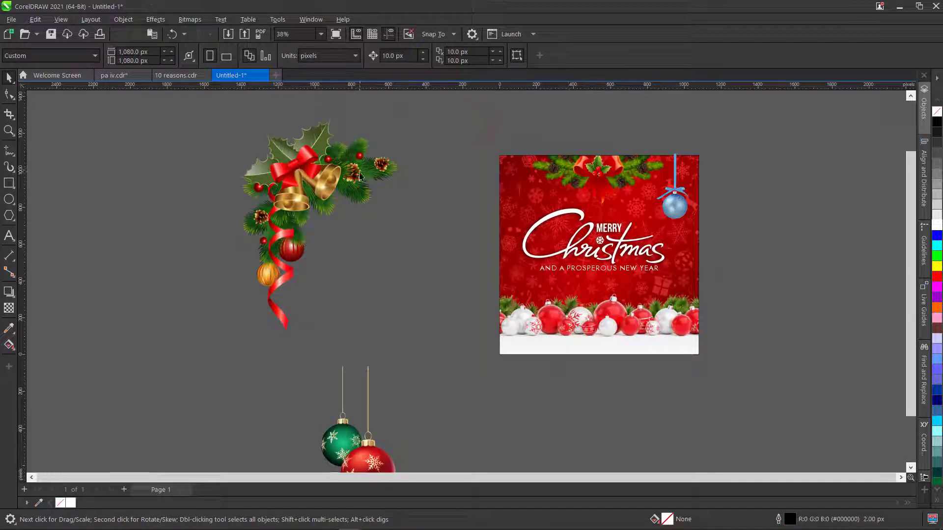
Step: Try the bell decoration at about 201 by 268 px in the page's upper-left corner and move it back off the page
{"action": "left_click_drag", "start_coordinate": [284, 177], "coordinate": [374, 182]}
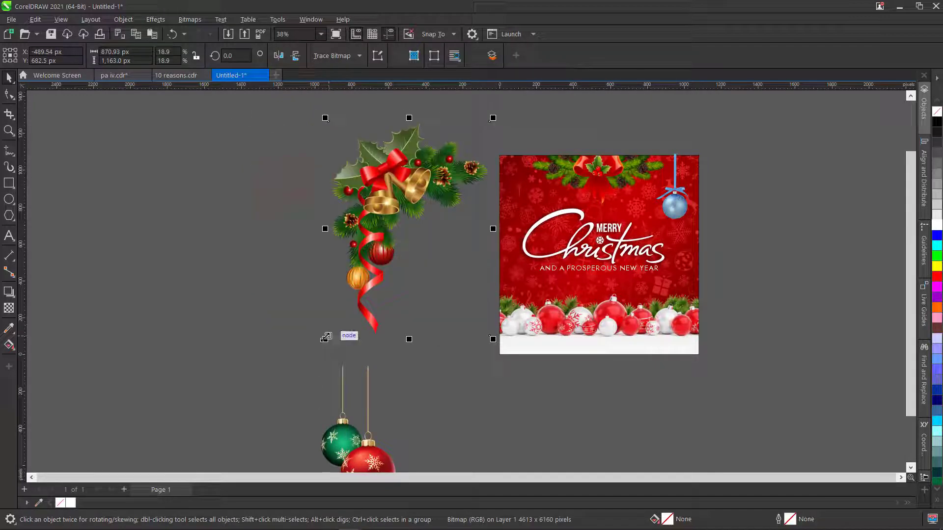
{"action": "left_click_drag", "start_coordinate": [326, 337], "coordinate": [497, 204]}
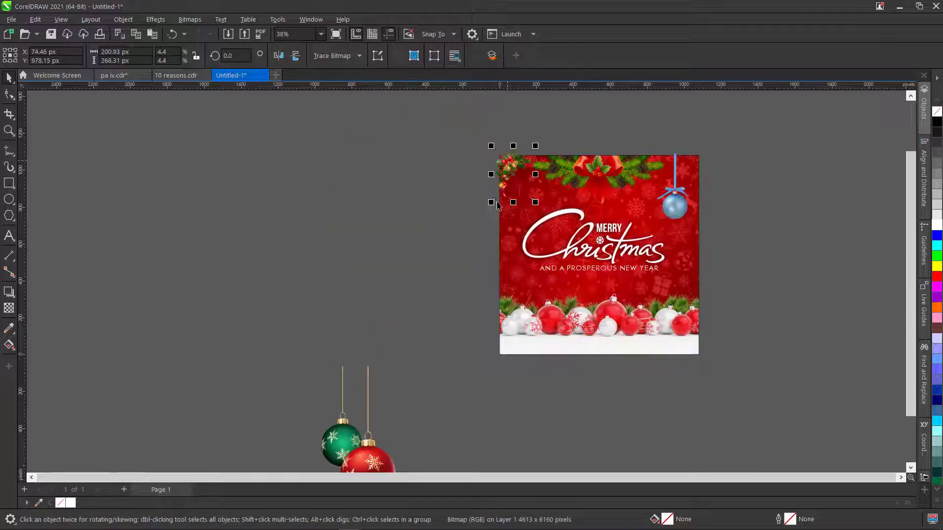
{"action": "scroll", "coordinate": [469, 205], "scroll_direction": "up", "scroll_amount": 1}
{"action": "scroll", "coordinate": [391, 146], "scroll_direction": "down", "scroll_amount": 1}
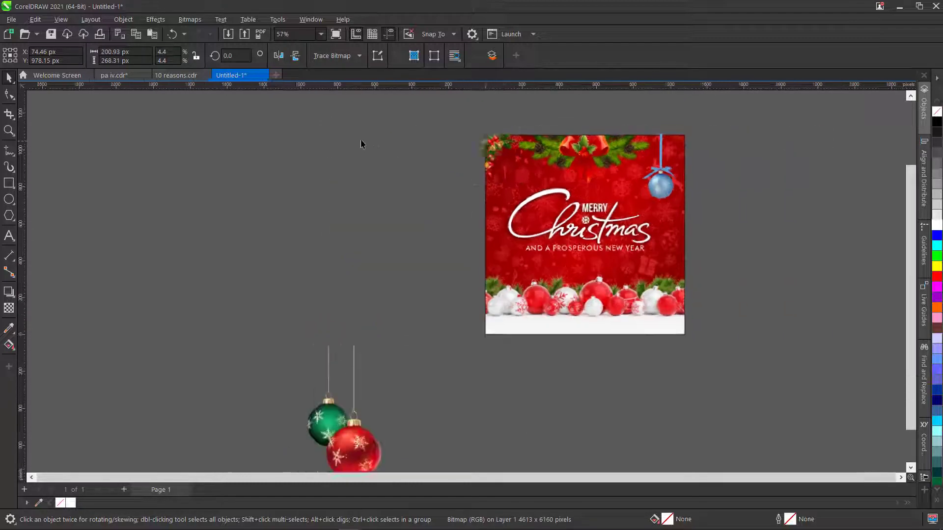
{"action": "left_click_drag", "start_coordinate": [485, 146], "coordinate": [254, 135]}
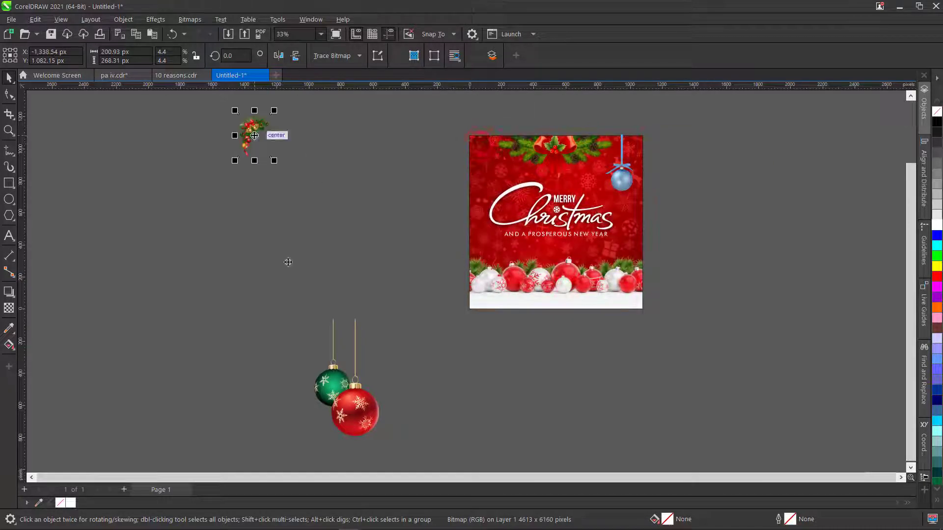
Step: Duplicate the red and green baubles, mirror the copy horizontally and move it onto the left side of the page
{"action": "left_click_drag", "start_coordinate": [351, 423], "coordinate": [402, 259]}
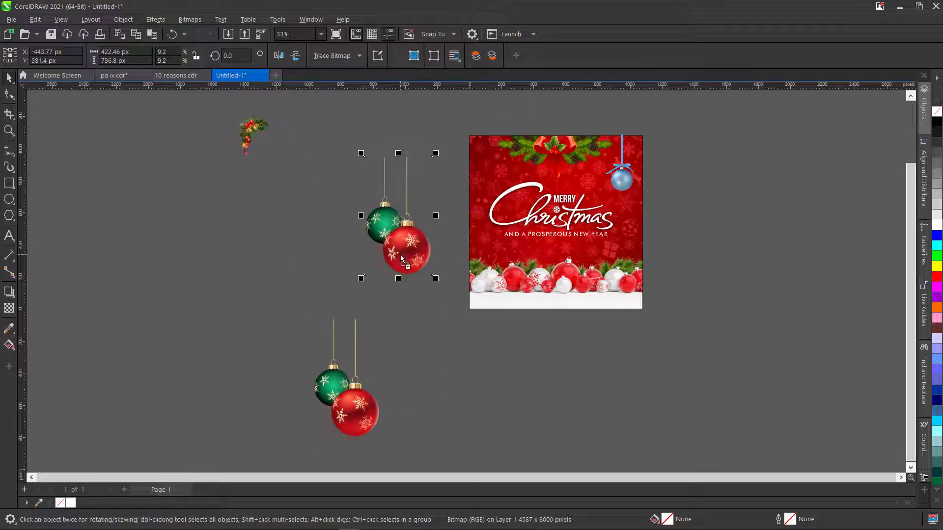
{"action": "left_click", "coordinate": [278, 55]}
{"action": "left_click_drag", "start_coordinate": [389, 244], "coordinate": [482, 210]}
Step: Resize the mirrored baubles to about 235 by 410 px and hang them from the page's upper-left corner
{"action": "scroll", "coordinate": [482, 210], "scroll_direction": "up", "scroll_amount": 2}
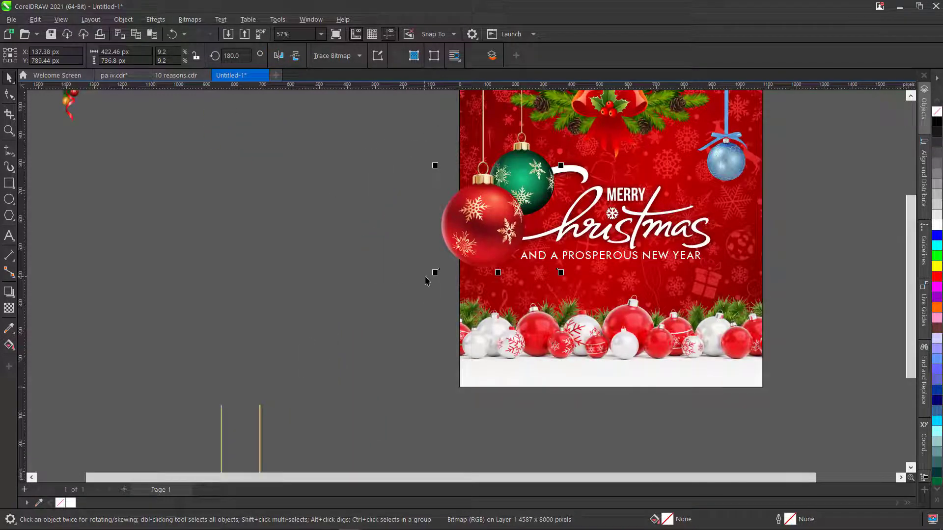
{"action": "left_click_drag", "start_coordinate": [434, 274], "coordinate": [507, 151]}
{"action": "scroll", "coordinate": [507, 153], "scroll_direction": "down", "scroll_amount": 2}
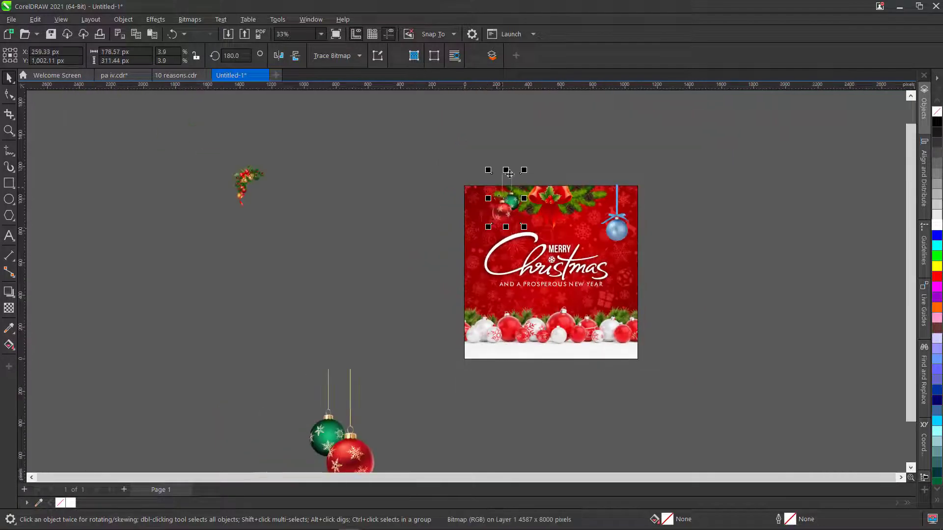
{"action": "scroll", "coordinate": [509, 171], "scroll_direction": "up", "scroll_amount": 2}
{"action": "left_click_drag", "start_coordinate": [492, 246], "coordinate": [453, 270]}
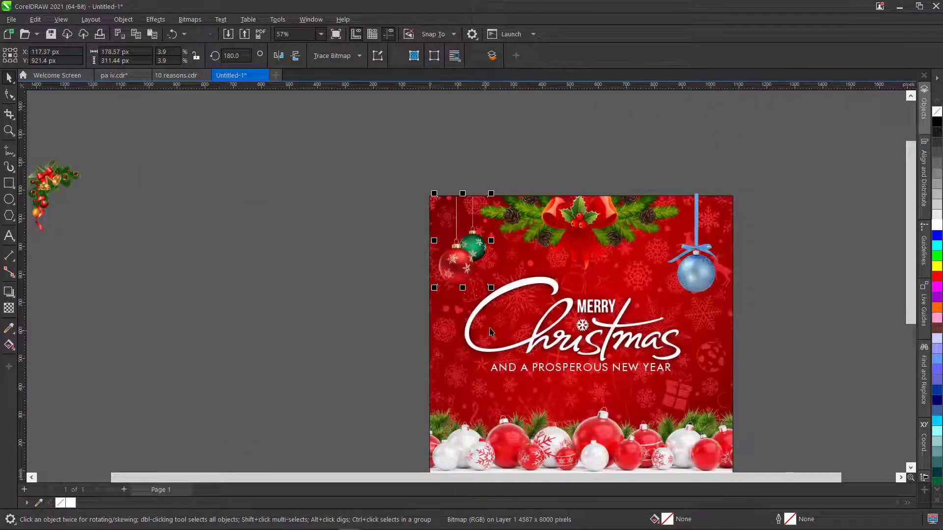
{"action": "left_click_drag", "start_coordinate": [494, 295], "coordinate": [511, 319]}
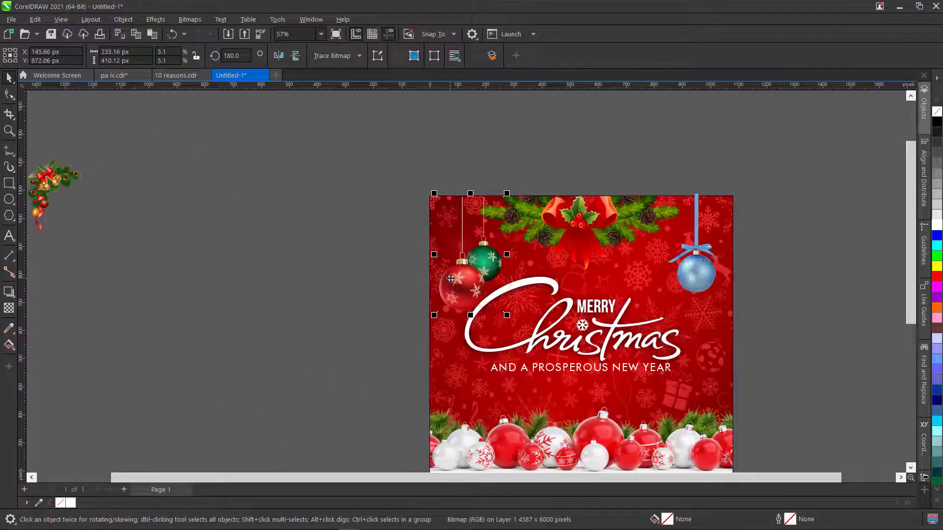
{"action": "left_click_drag", "start_coordinate": [457, 283], "coordinate": [448, 275]}
{"action": "left_click", "coordinate": [323, 287]}
Step: Move the original baubles to the right of the page and take the blue ornament off the page
{"action": "scroll", "coordinate": [458, 224], "scroll_direction": "down", "scroll_amount": 3}
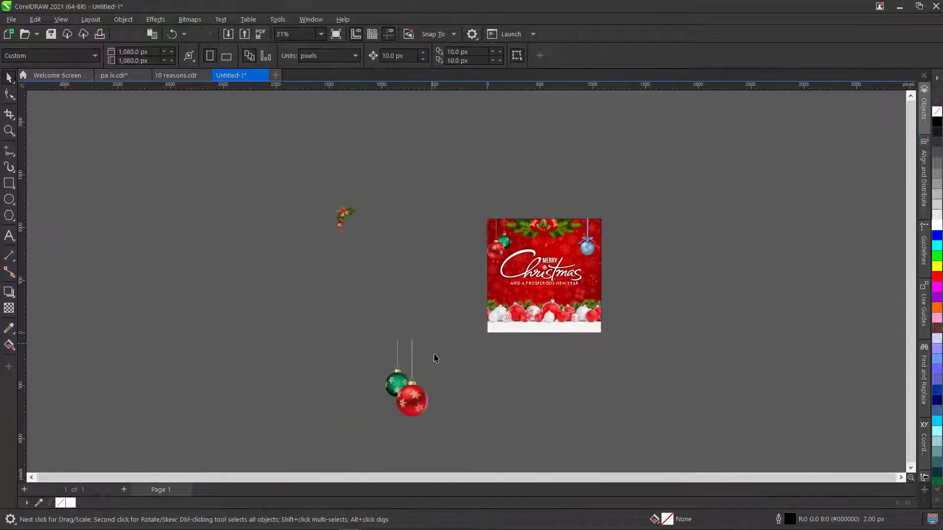
{"action": "left_click", "coordinate": [411, 404]}
{"action": "left_click_drag", "start_coordinate": [411, 403], "coordinate": [655, 279]}
{"action": "scroll", "coordinate": [582, 255], "scroll_direction": "up", "scroll_amount": 1}
{"action": "scroll", "coordinate": [583, 255], "scroll_direction": "up", "scroll_amount": 2}
{"action": "left_click", "coordinate": [584, 253]}
{"action": "left_click_drag", "start_coordinate": [585, 252], "coordinate": [817, 249]}
Step: Hang the original baubles from the page's upper-right corner and resize them to about 253 by 441 px
{"action": "left_click", "coordinate": [739, 316]}
{"action": "left_click_drag", "start_coordinate": [722, 326], "coordinate": [604, 317]}
{"action": "left_click_drag", "start_coordinate": [655, 338], "coordinate": [614, 290]}
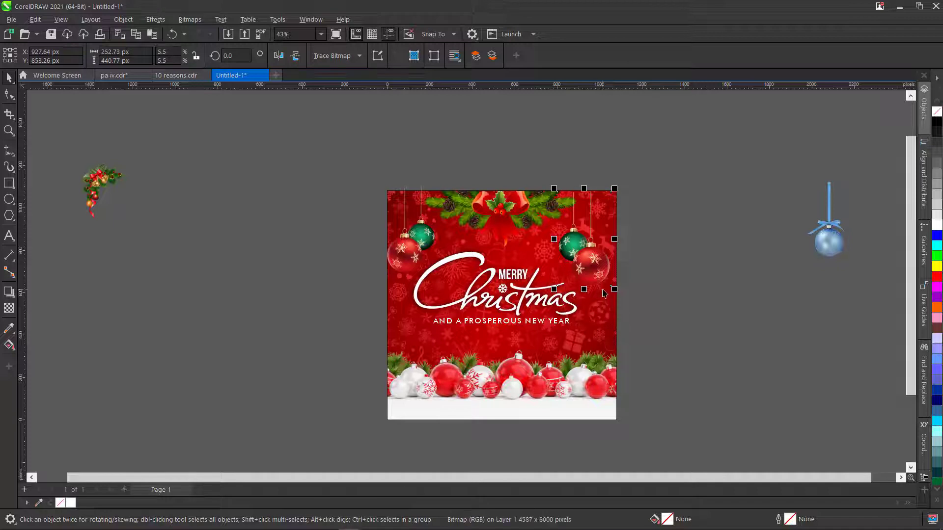
Step: PowerClip the right and left hanging baubles inside the red 1080 px background square so they are cropped to the page
{"action": "right_click", "coordinate": [589, 265]}
{"action": "left_click", "coordinate": [638, 356]}
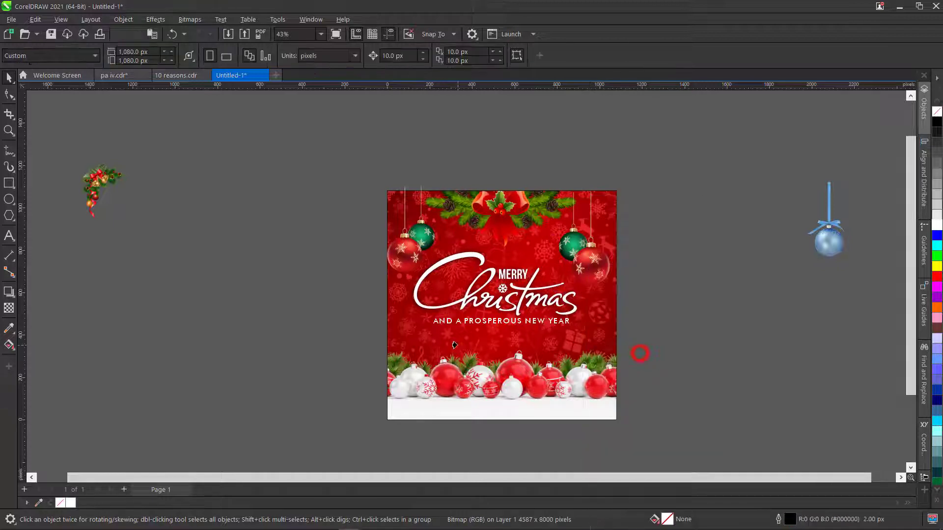
{"action": "left_click", "coordinate": [449, 338]}
{"action": "left_click", "coordinate": [406, 250]}
{"action": "right_click", "coordinate": [406, 248]}
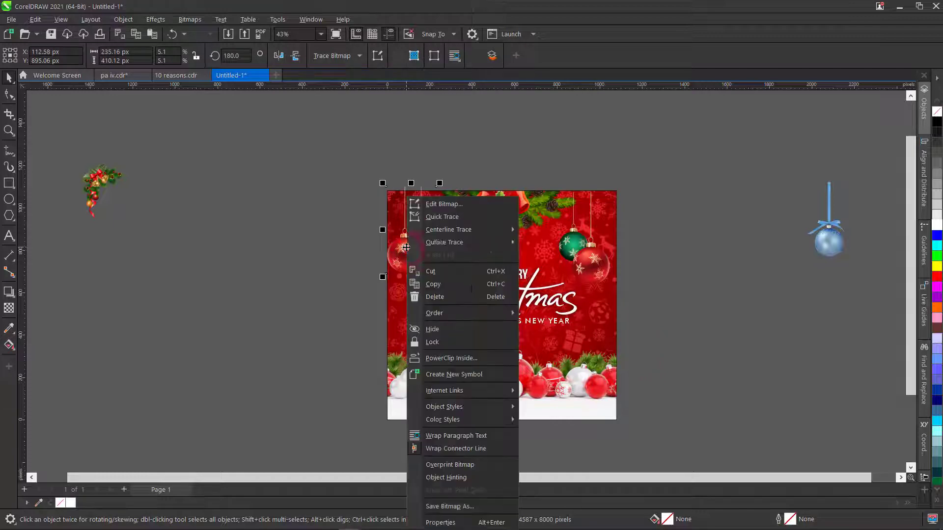
{"action": "left_click", "coordinate": [465, 359]}
{"action": "left_click", "coordinate": [463, 345]}
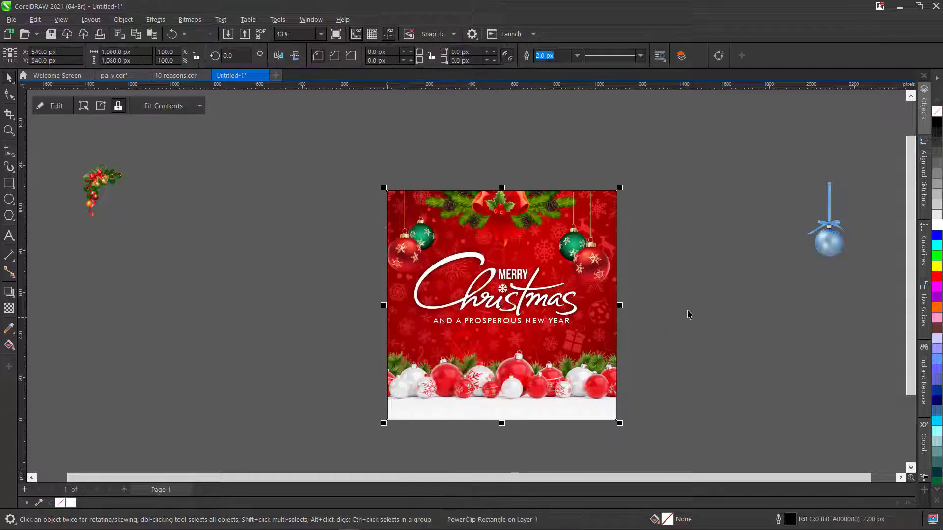
{"action": "left_click", "coordinate": [705, 303]}
Step: Preview the finished Christmas design full screen and return to the drawing window
{"action": "scroll", "coordinate": [548, 317], "scroll_direction": "up", "scroll_amount": 1}
{"action": "scroll", "coordinate": [547, 318], "scroll_direction": "up", "scroll_amount": 1}
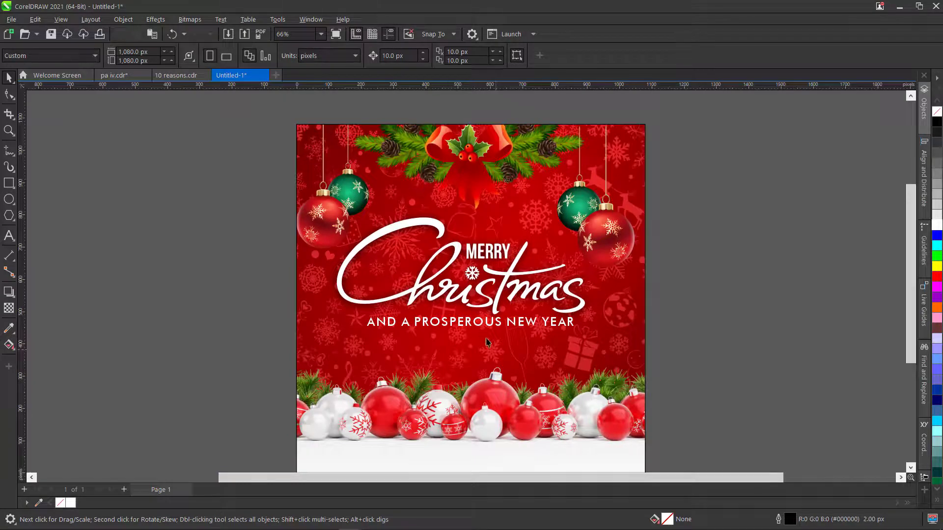
{"action": "left_click", "coordinate": [335, 35]}
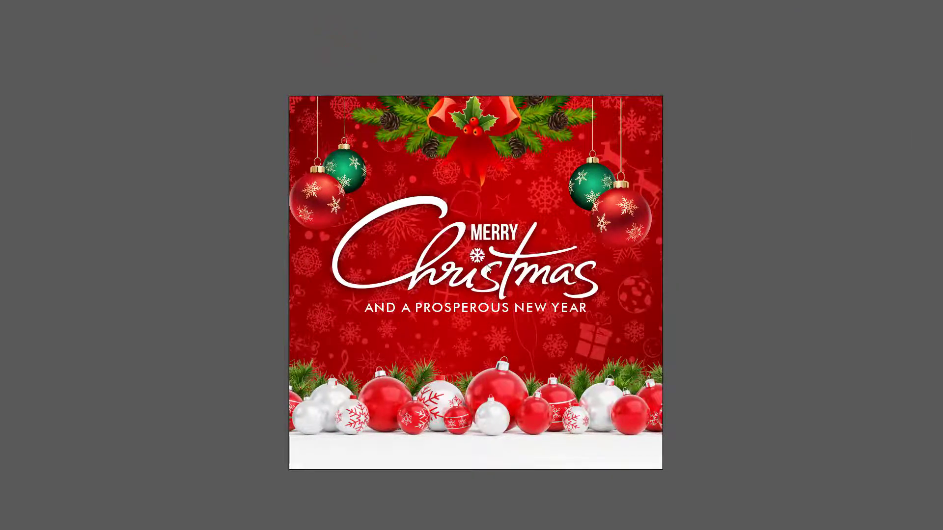
{"action": "left_click", "coordinate": [746, 168]}
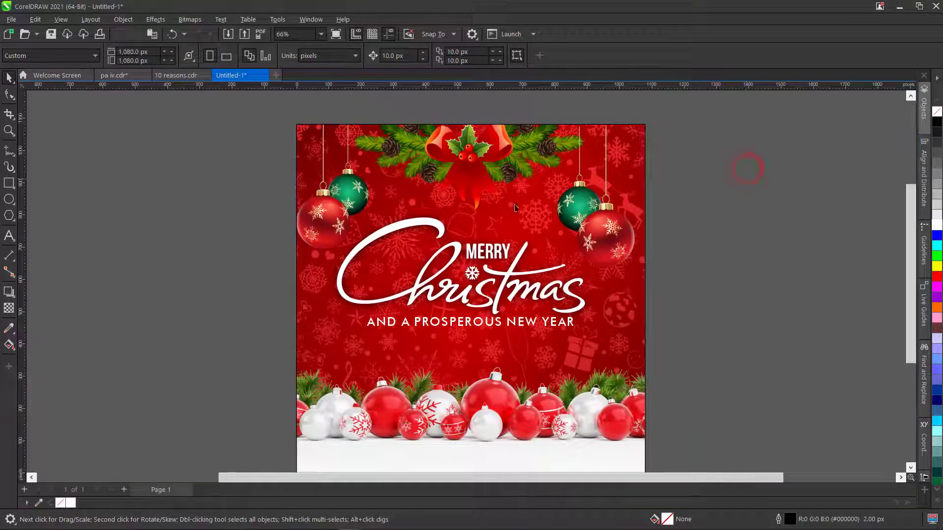
{"action": "left_click", "coordinate": [464, 196]}
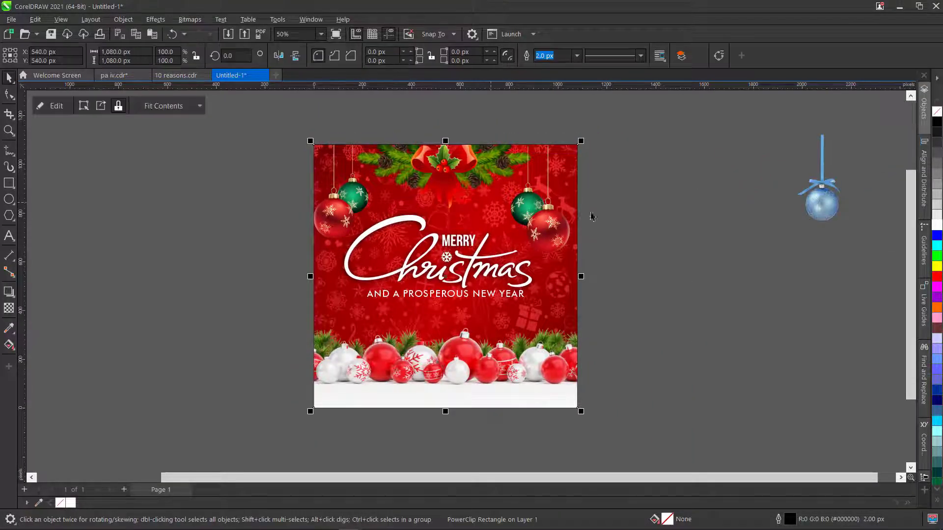
{"action": "left_click", "coordinate": [633, 202]}
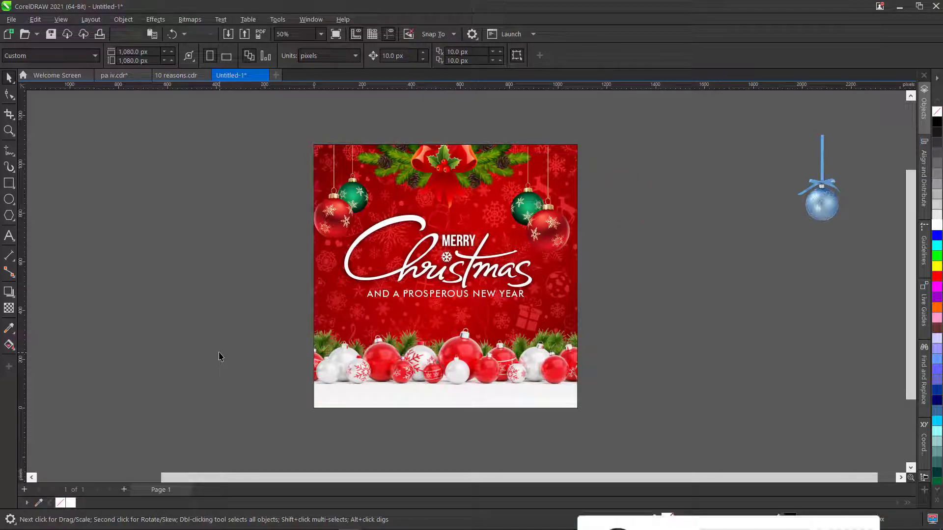
{"action": "mouse_move", "coordinate": [256, 529]}
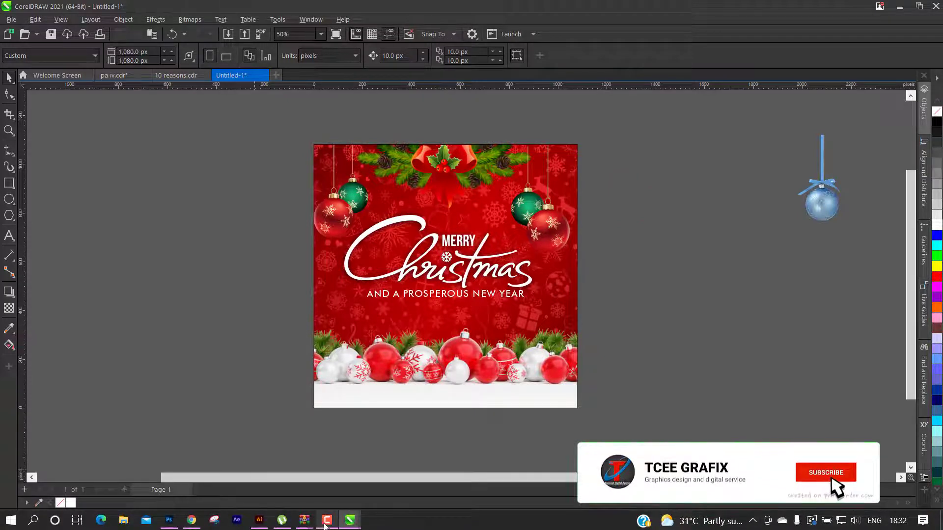